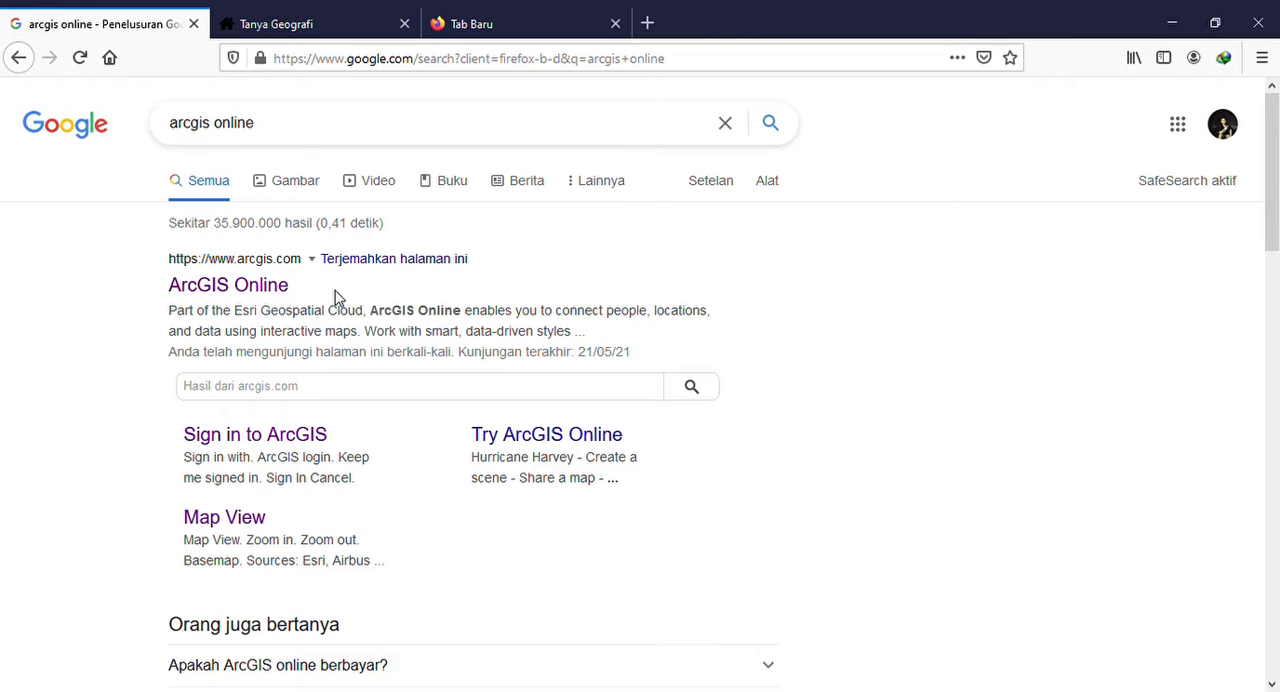
Open the ArcGIS Online site from the search results and go to its sign-in page
left_click(250, 291)
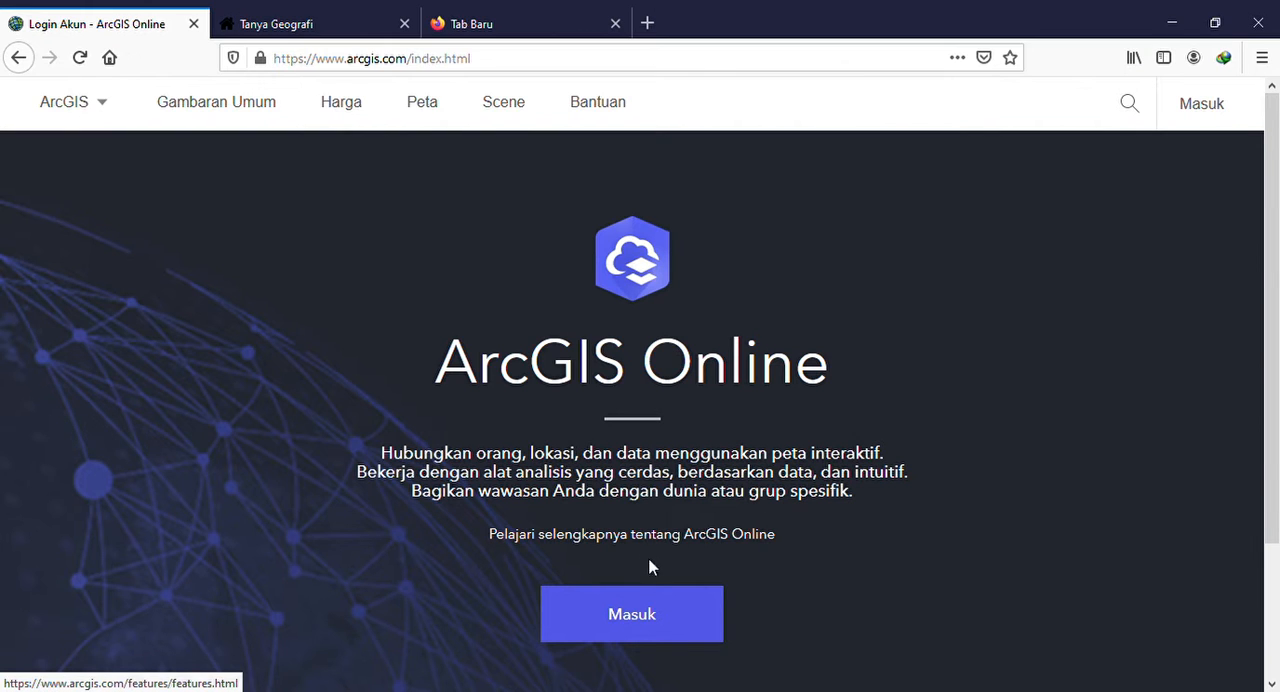
left_click(641, 604)
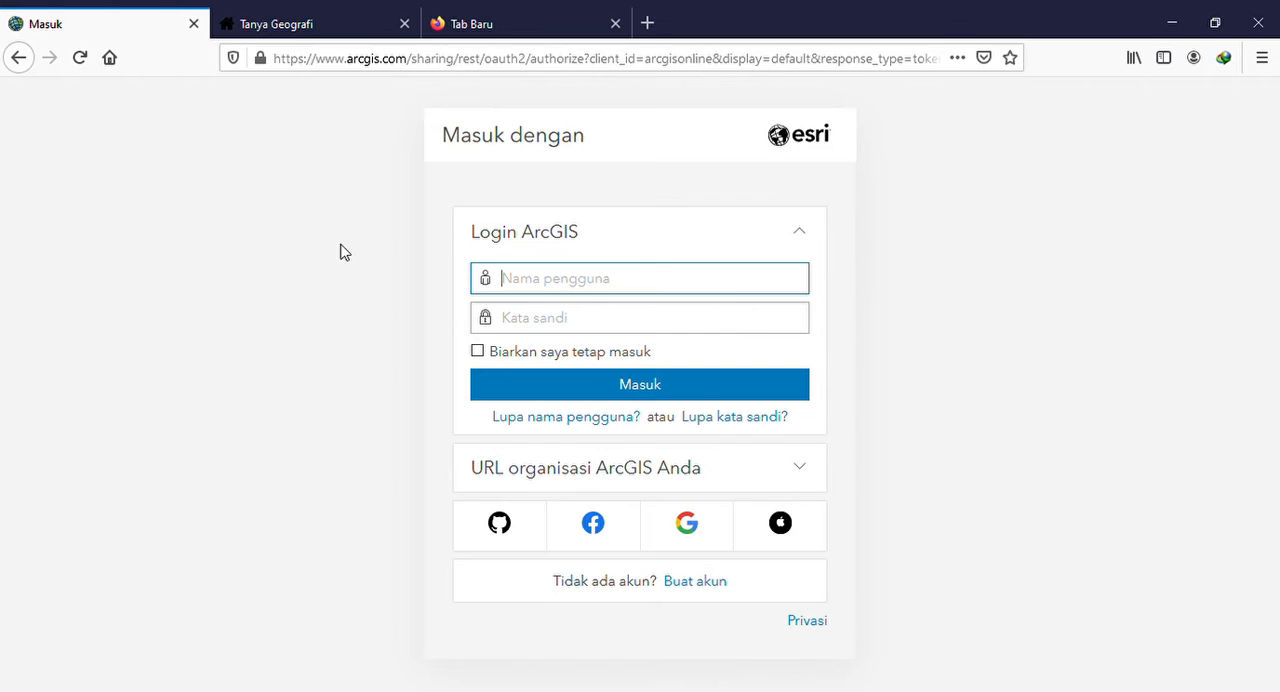
left_click(962, 296)
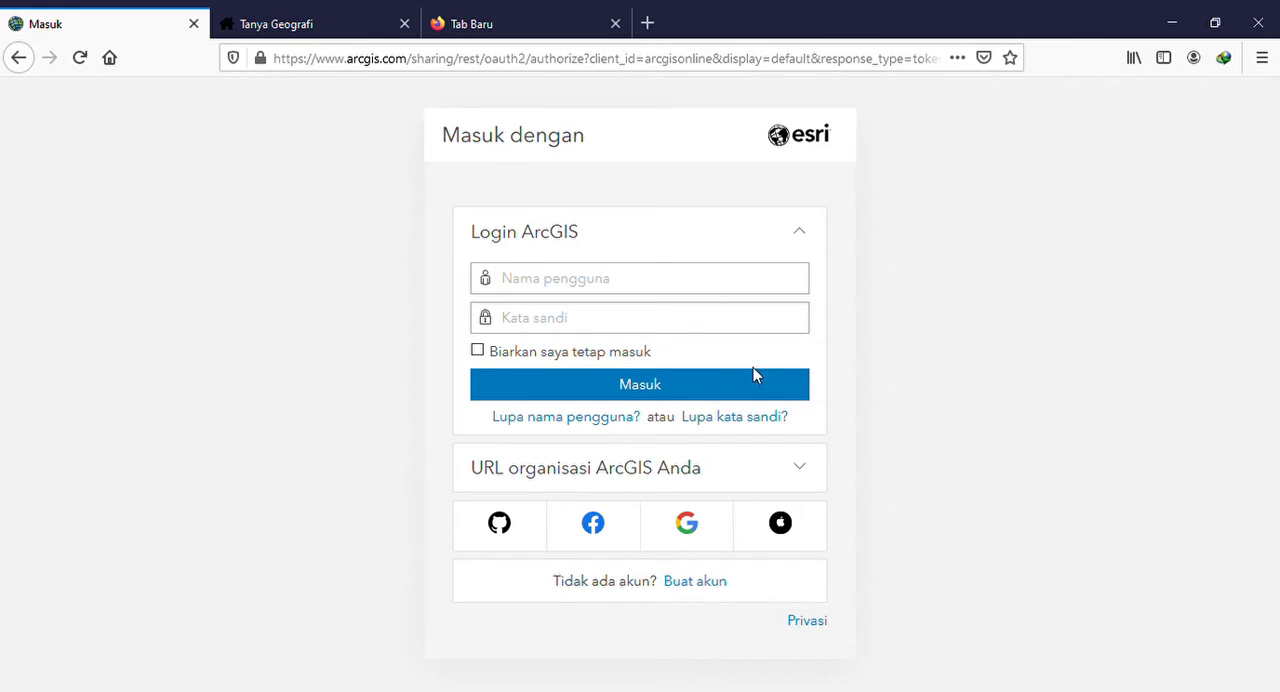
Open the ArcGIS account creation page and examine the trial, developer, public and purchase options
left_click(699, 583)
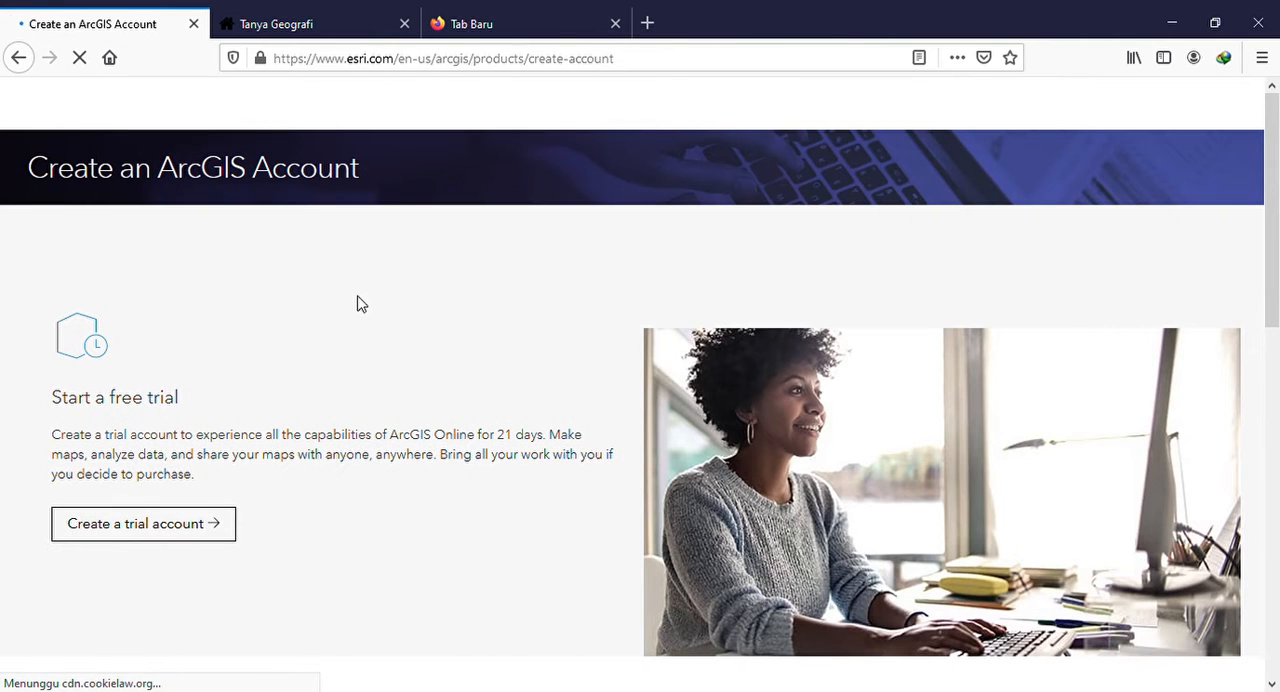
scroll(363, 313, "down", 2)
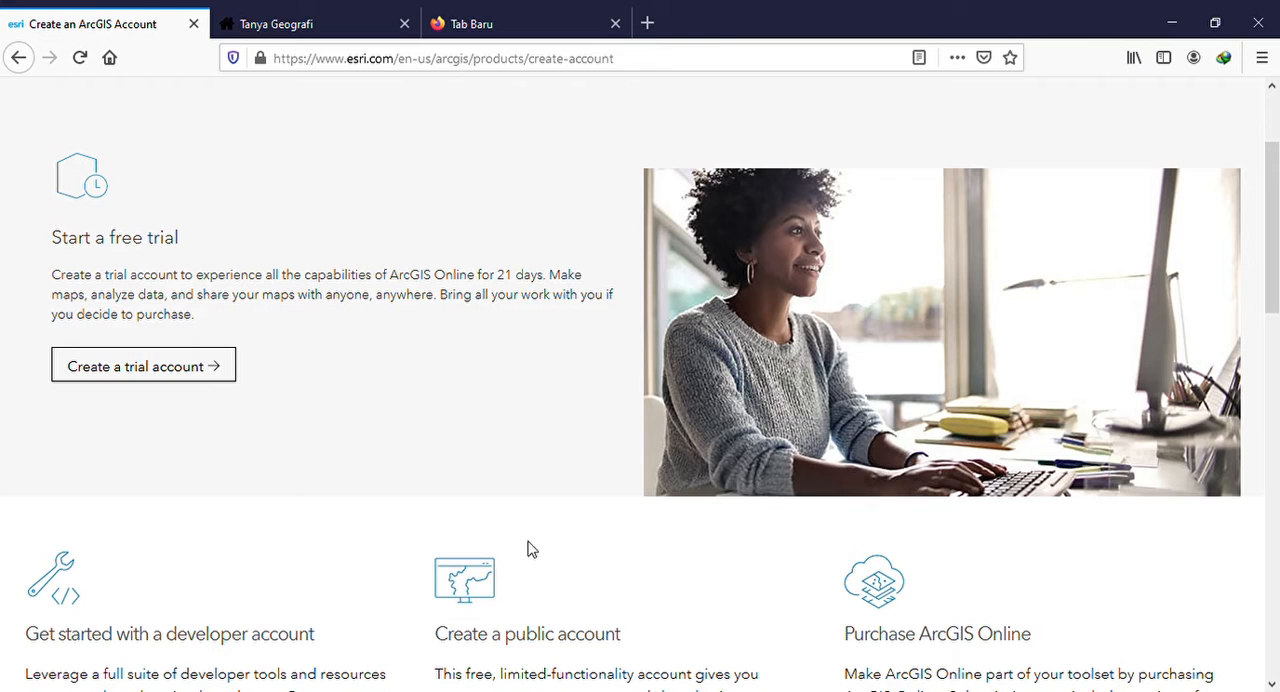
scroll(544, 629, "down", 2)
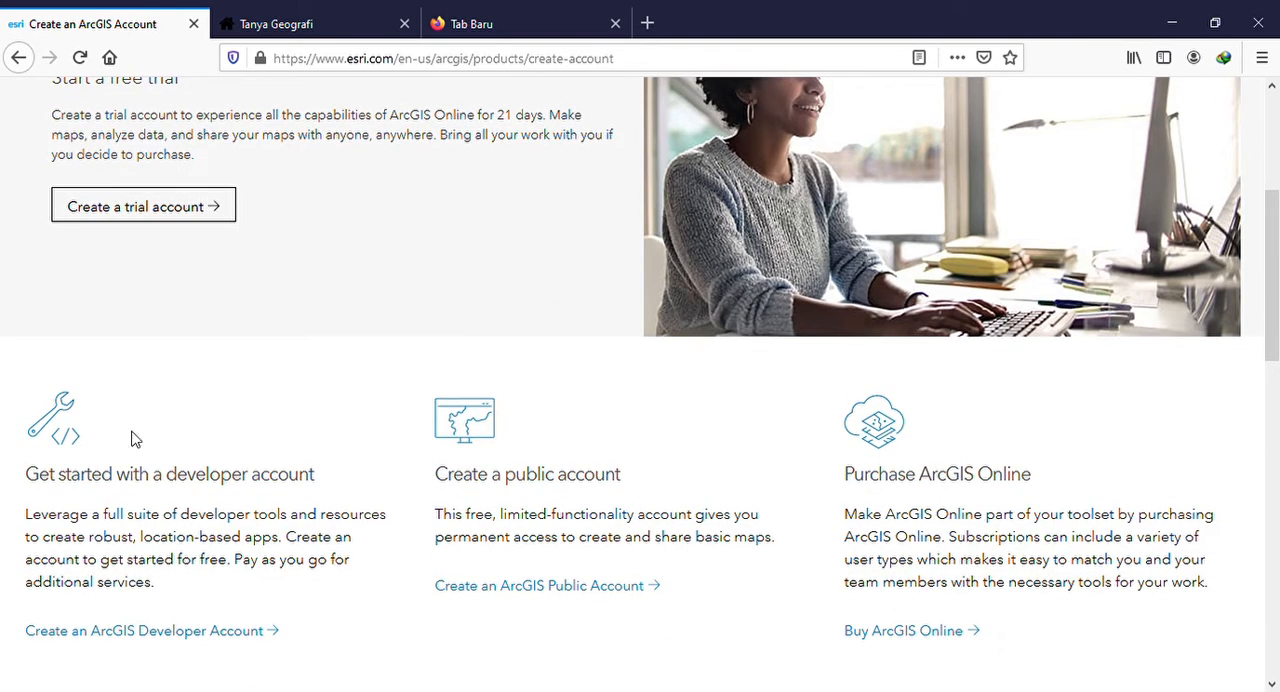
scroll(670, 425, "up", 1)
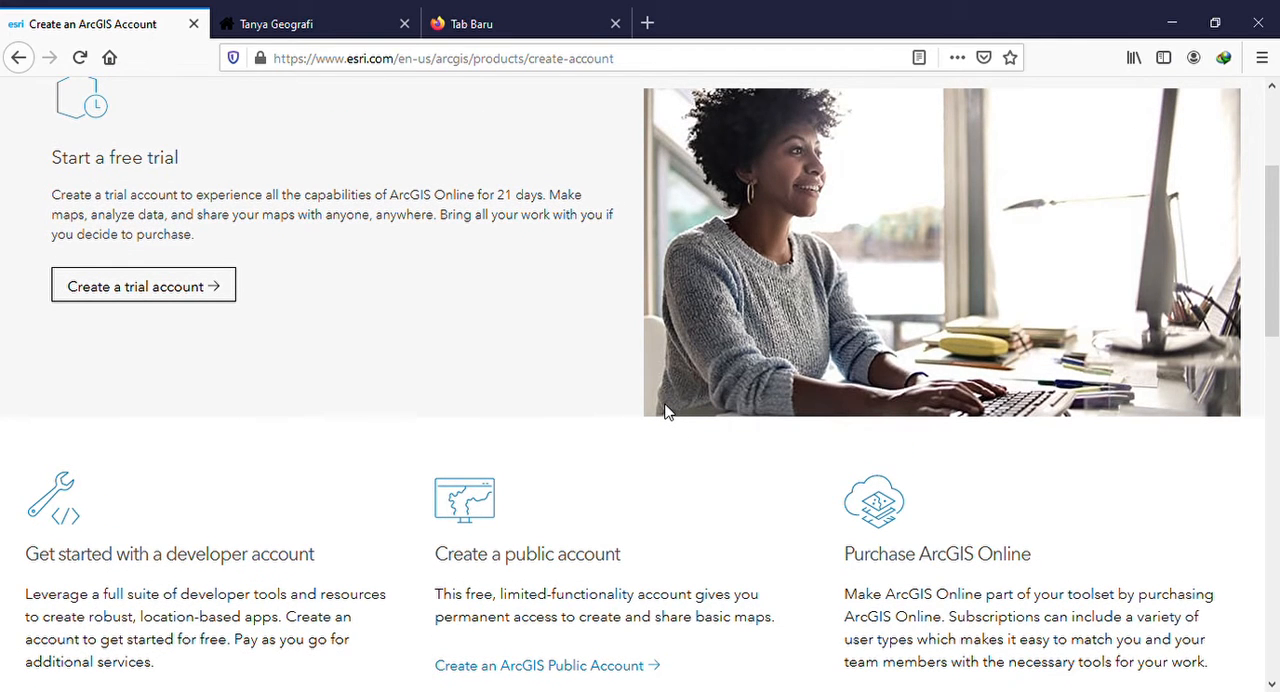
scroll(668, 412, "down", 4)
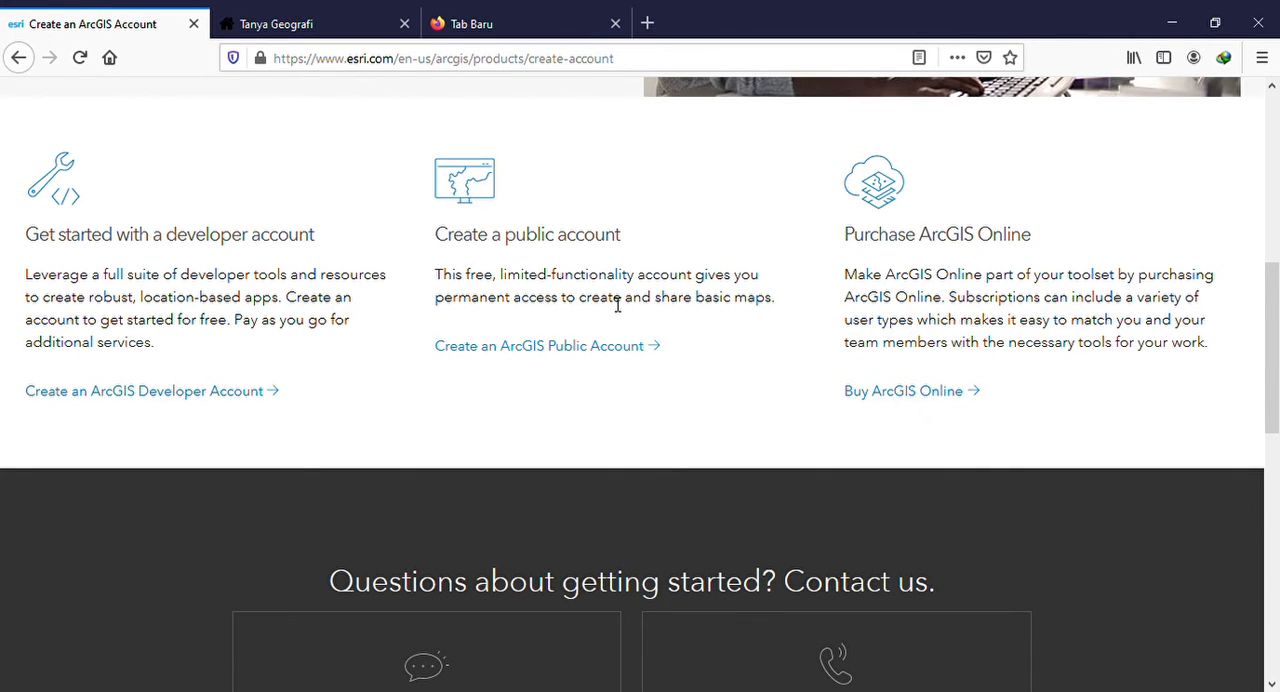
scroll(617, 305, "up", 3)
scroll(580, 311, "up", 3)
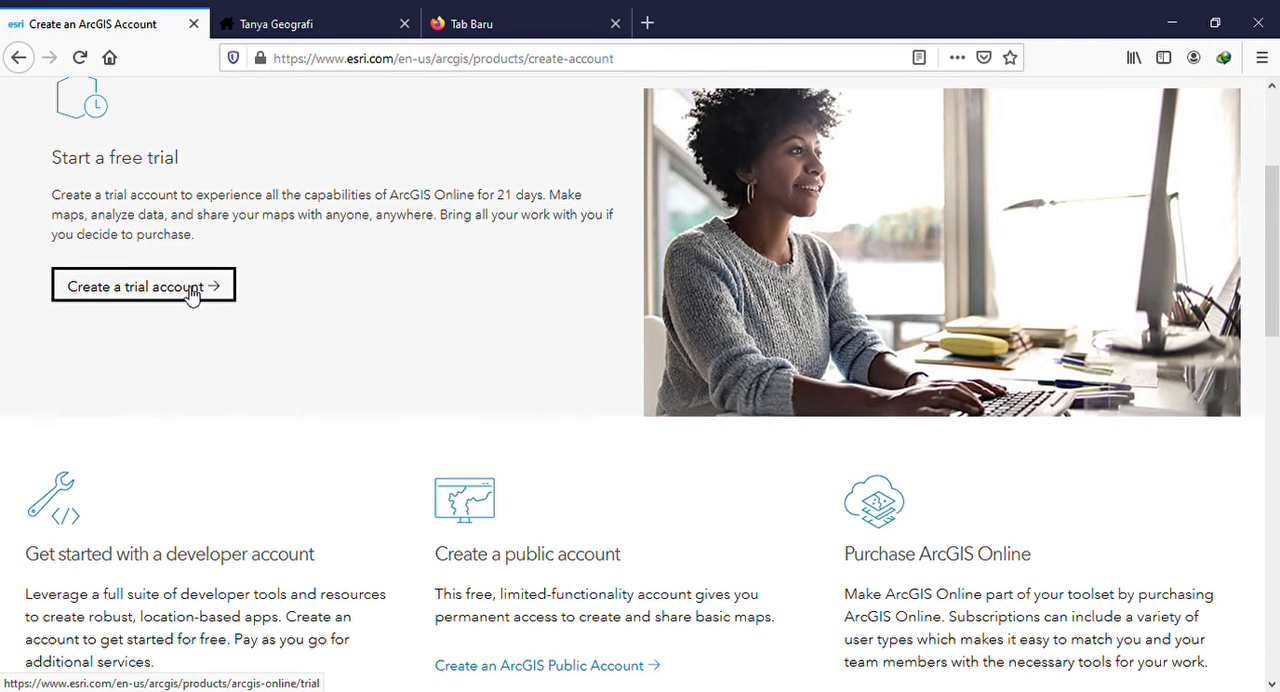
scroll(190, 293, "up", 1)
scroll(517, 506, "down", 2)
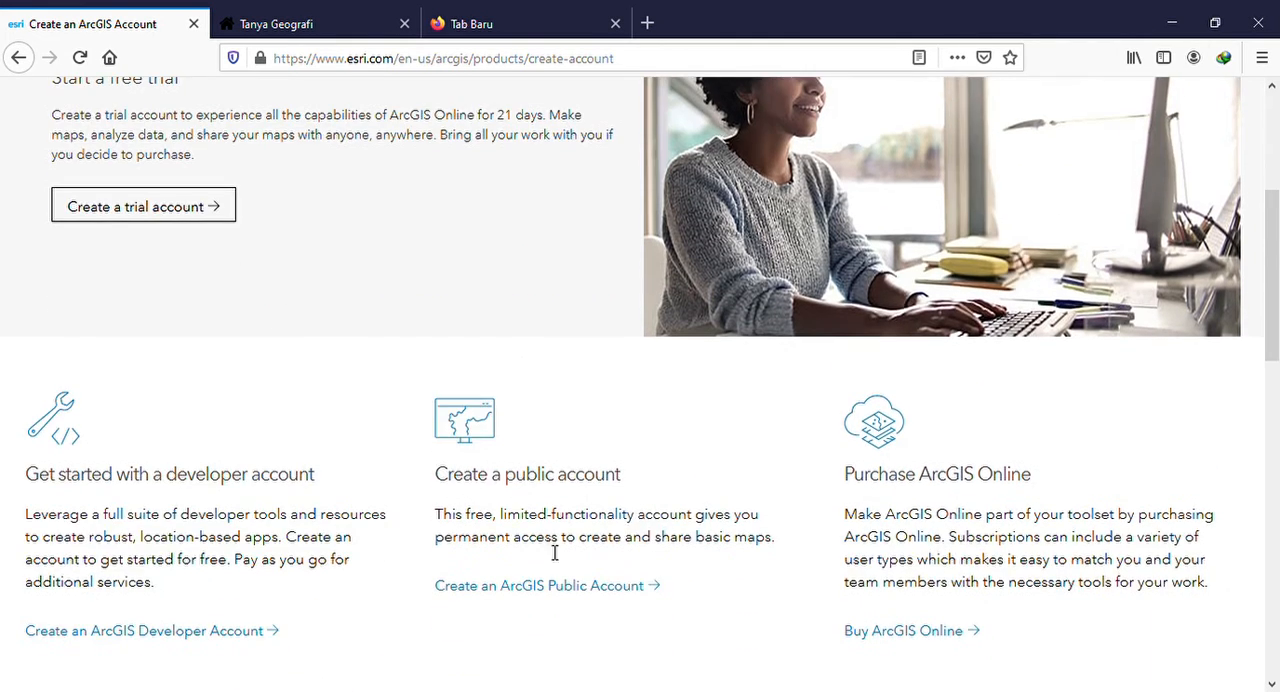
scroll(527, 400, "up", 5)
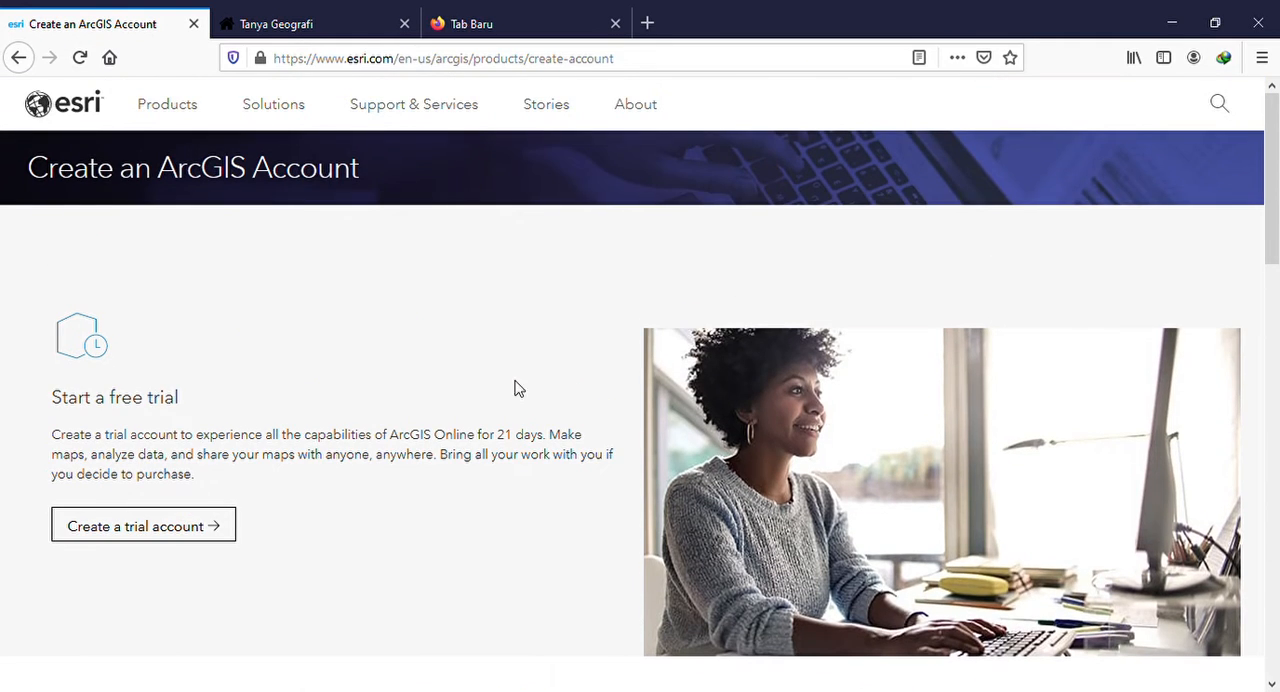
Return to the ArcGIS sign-in page and sign in with the saved account credentials
left_click(12, 57)
left_click(17, 58)
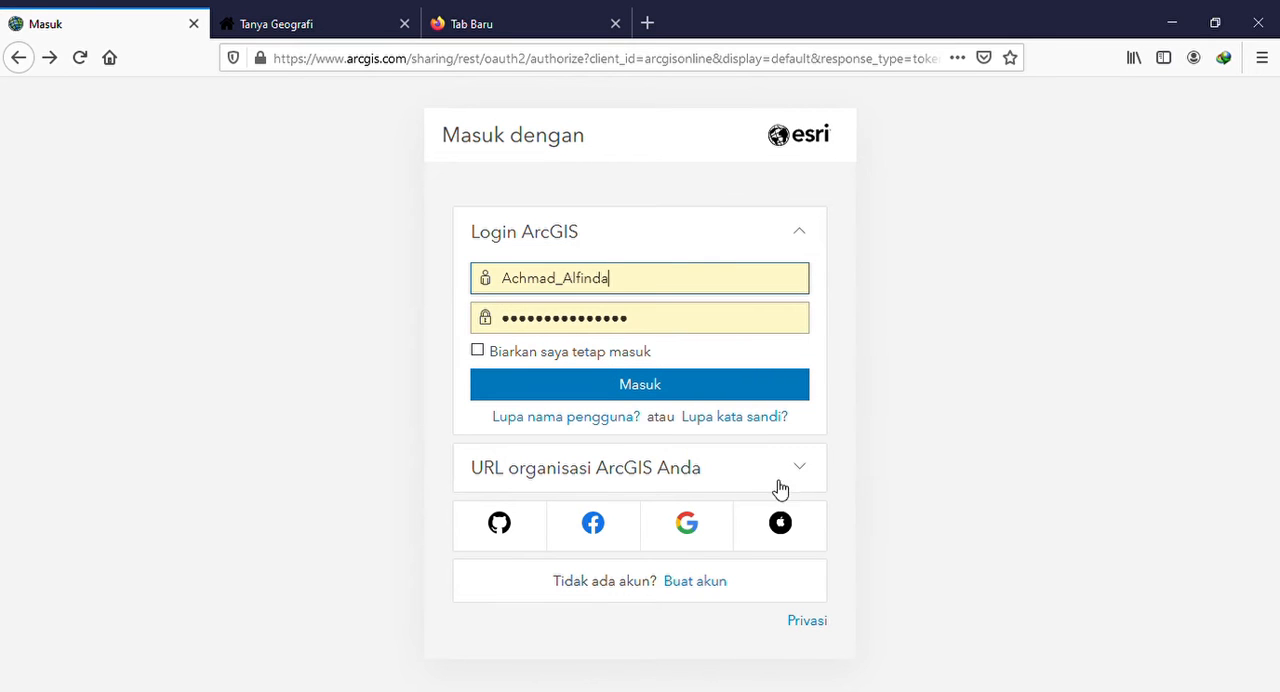
left_click(615, 386)
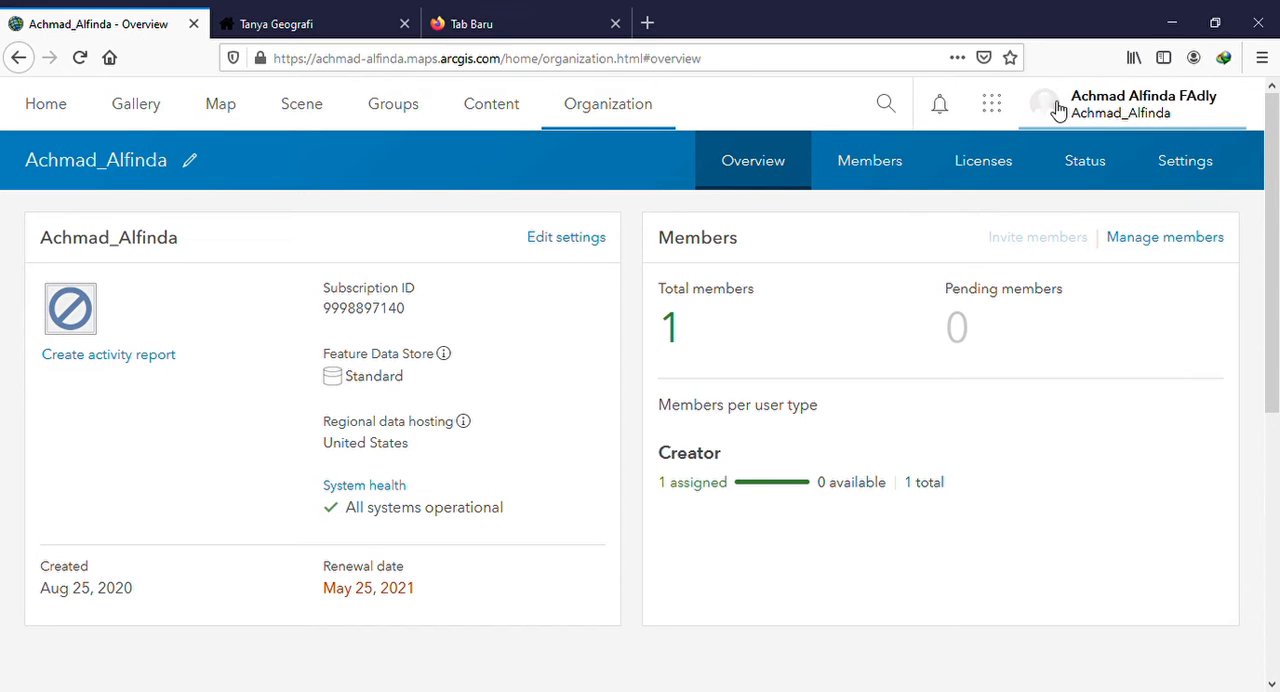
Look through the available ArcGIS apps and open StoryMaps
left_click(998, 115)
scroll(940, 220, "down", 2)
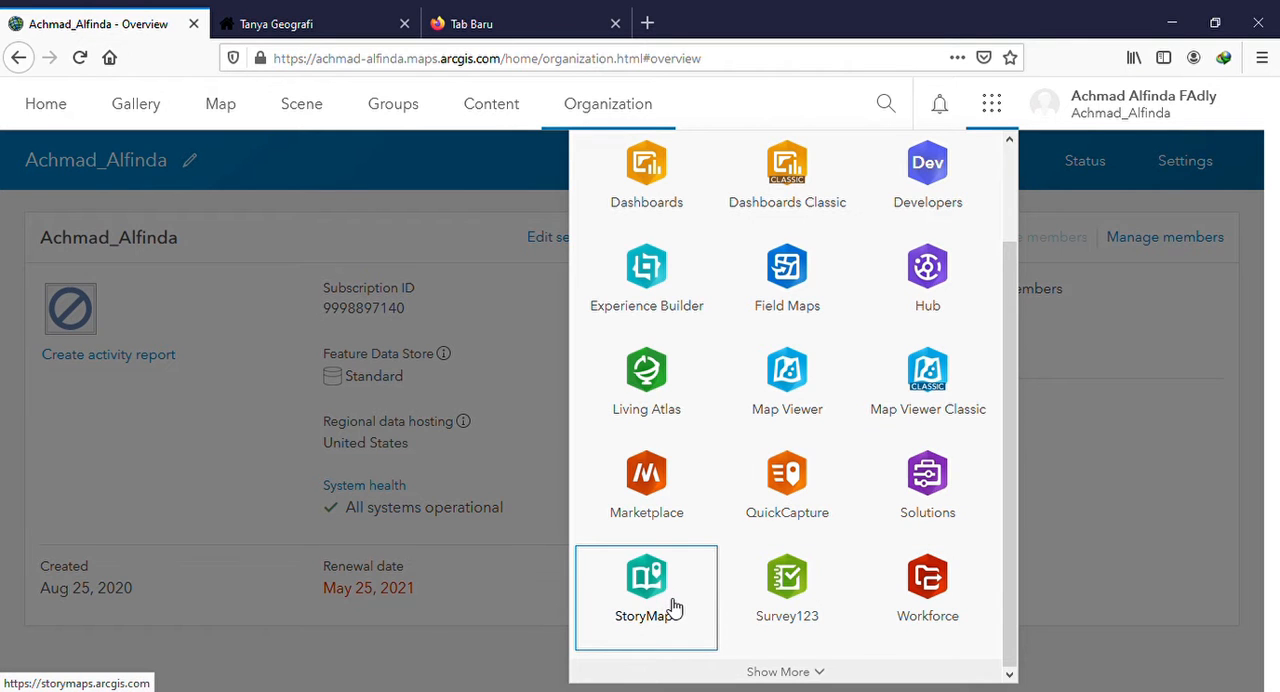
scroll(612, 360, "up", 2)
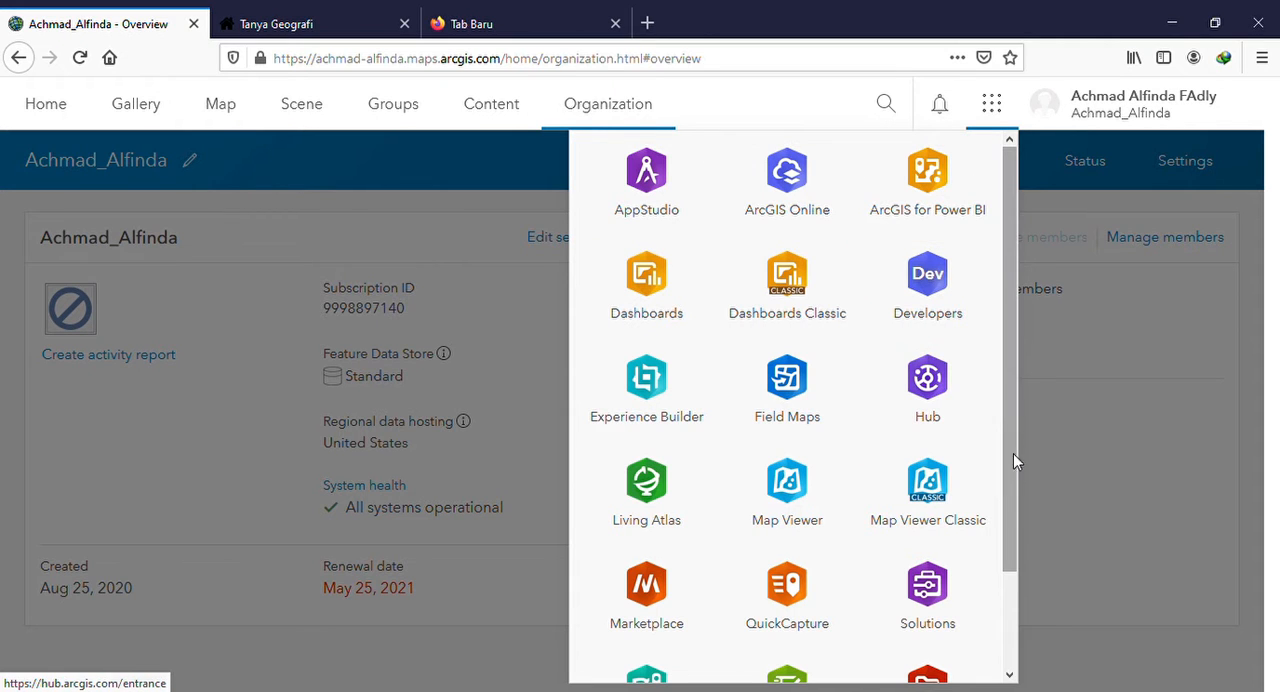
scroll(1013, 492, "down", 2)
scroll(1014, 493, "up", 2)
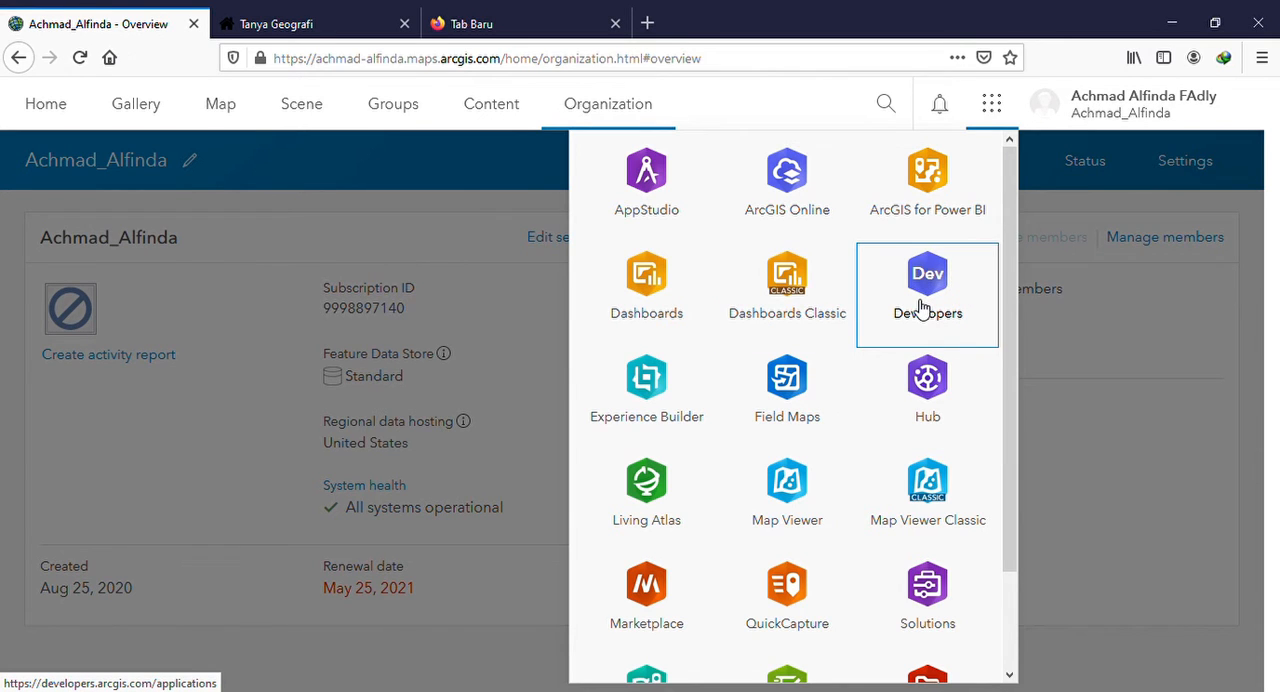
scroll(880, 352, "down", 2)
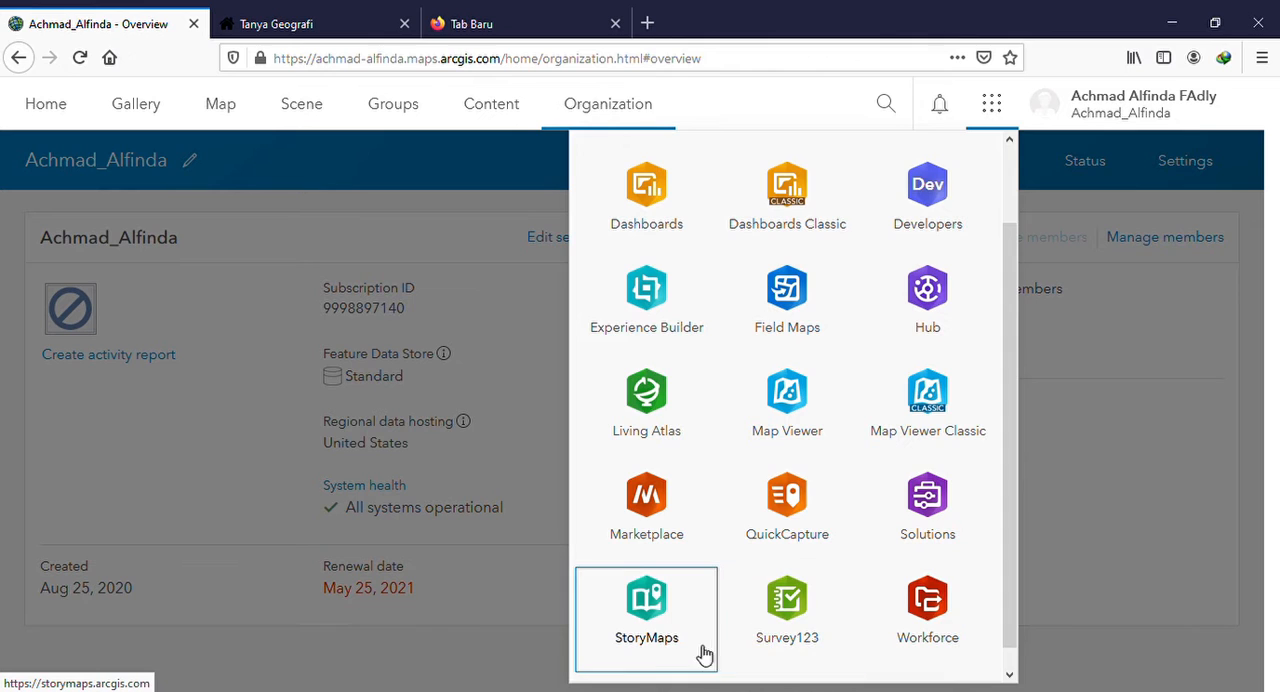
left_click(652, 610)
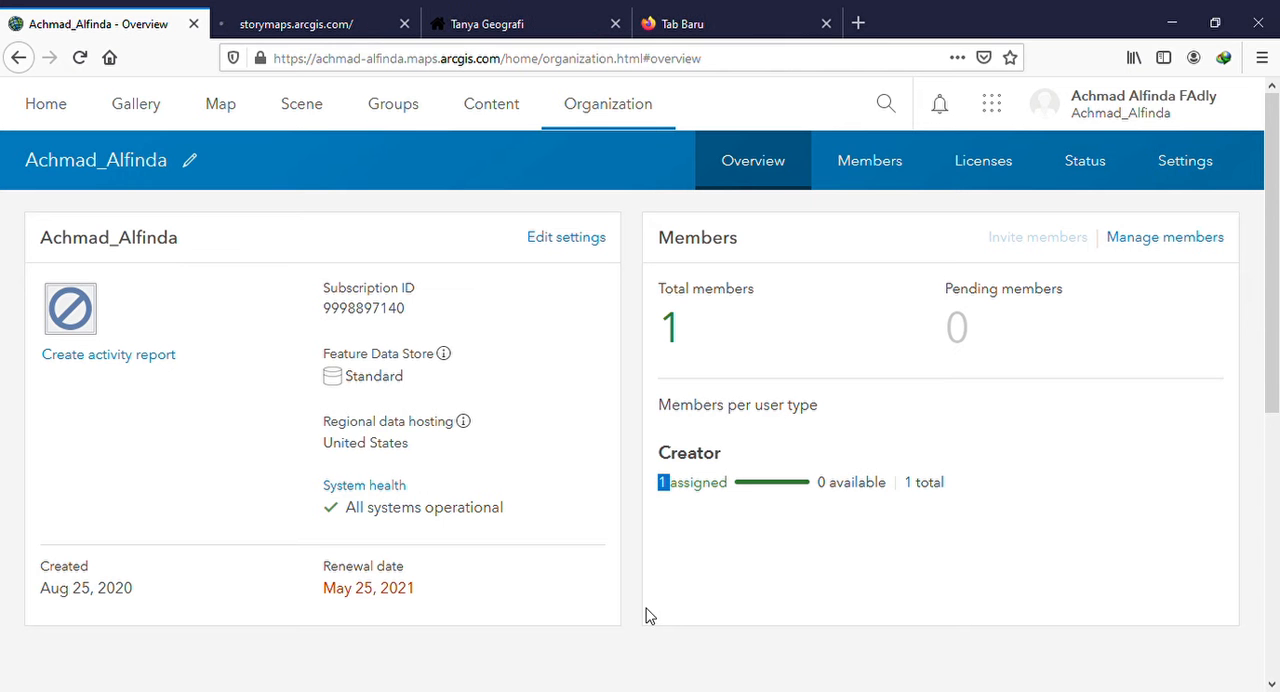
left_click(993, 104)
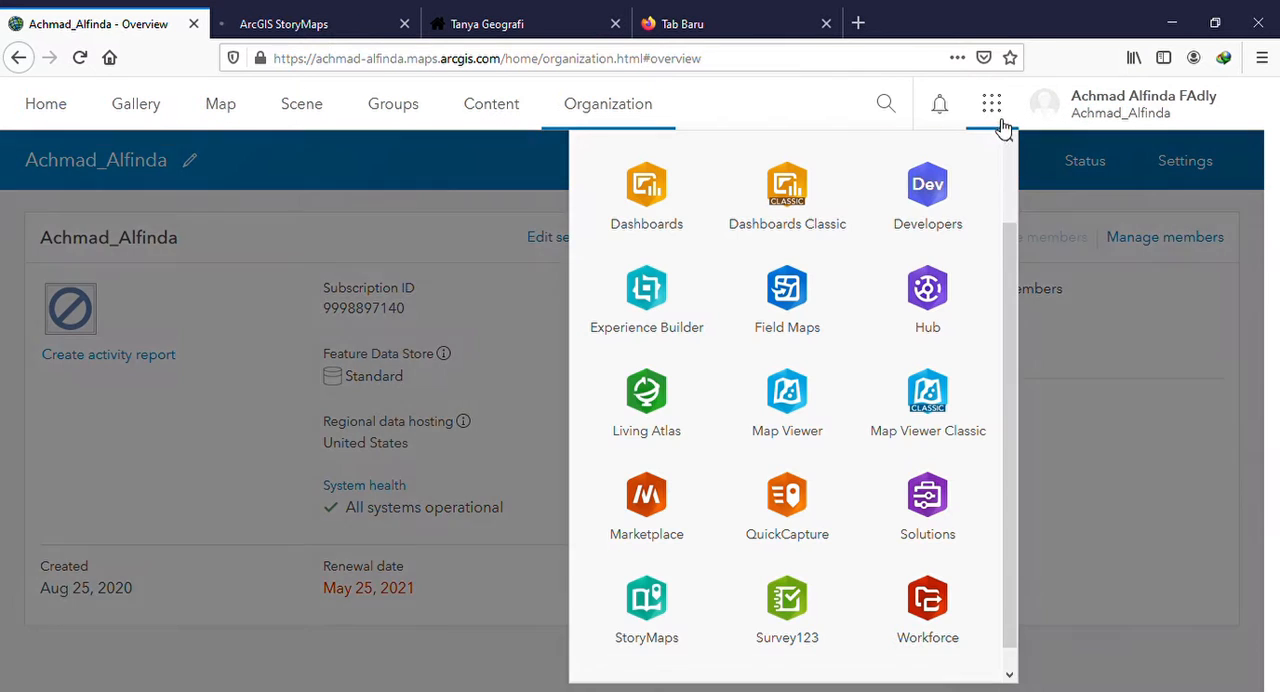
left_click(654, 631)
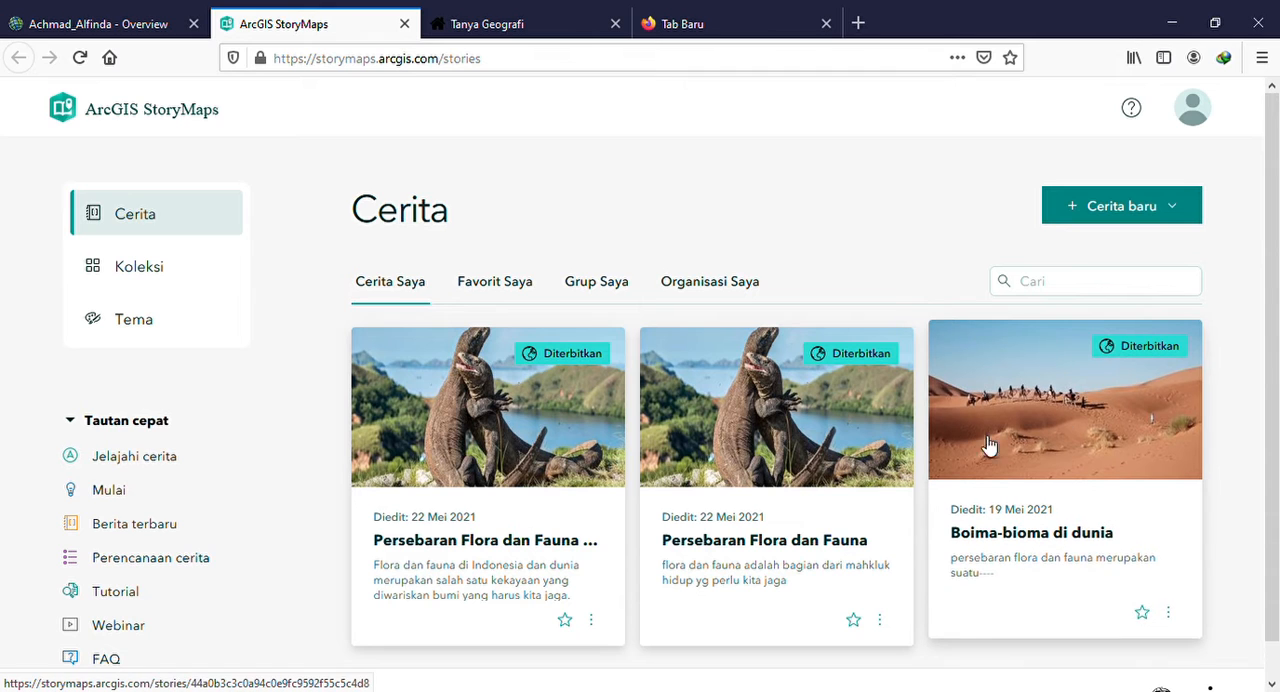
Look through the favourite, group and own stories and the themes, and return to the stories overview
left_click(497, 284)
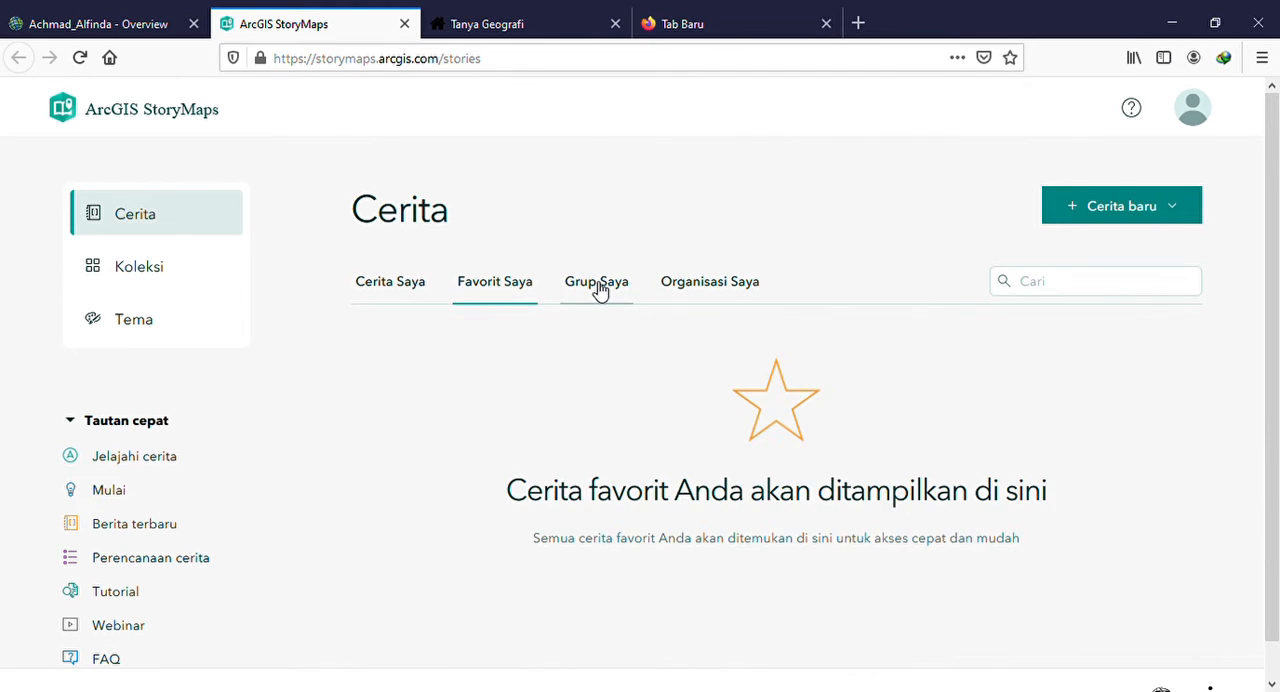
left_click(598, 288)
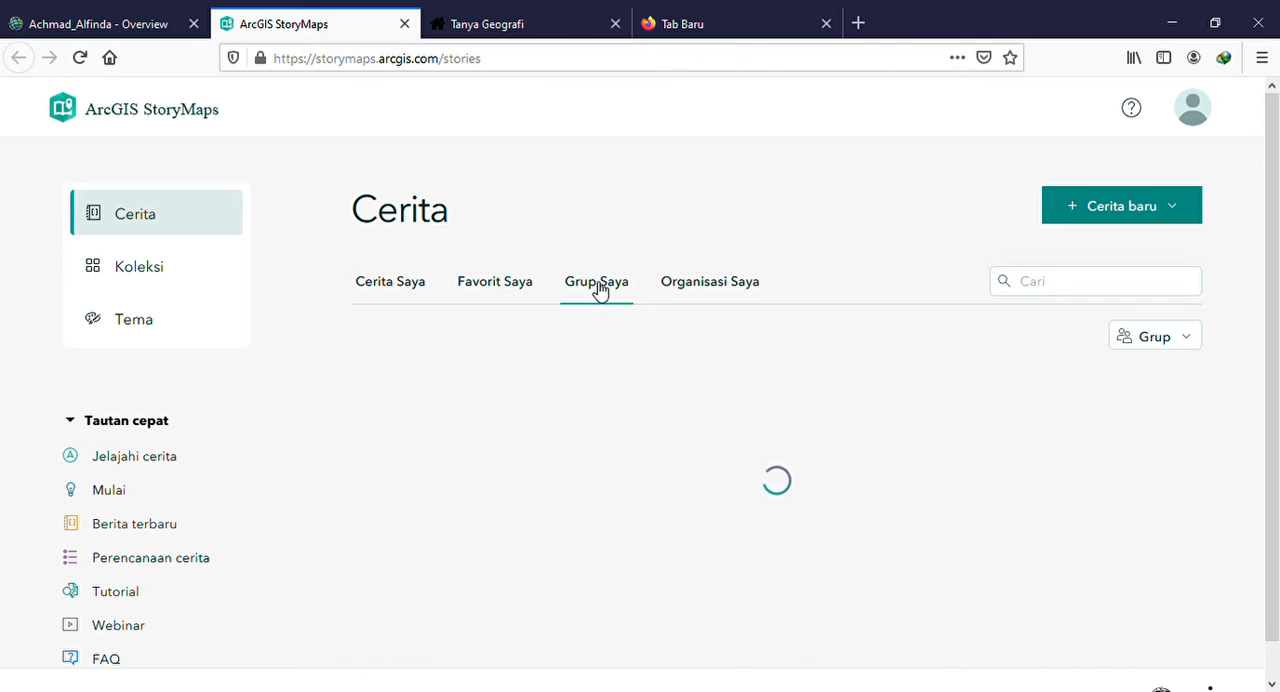
left_click(407, 286)
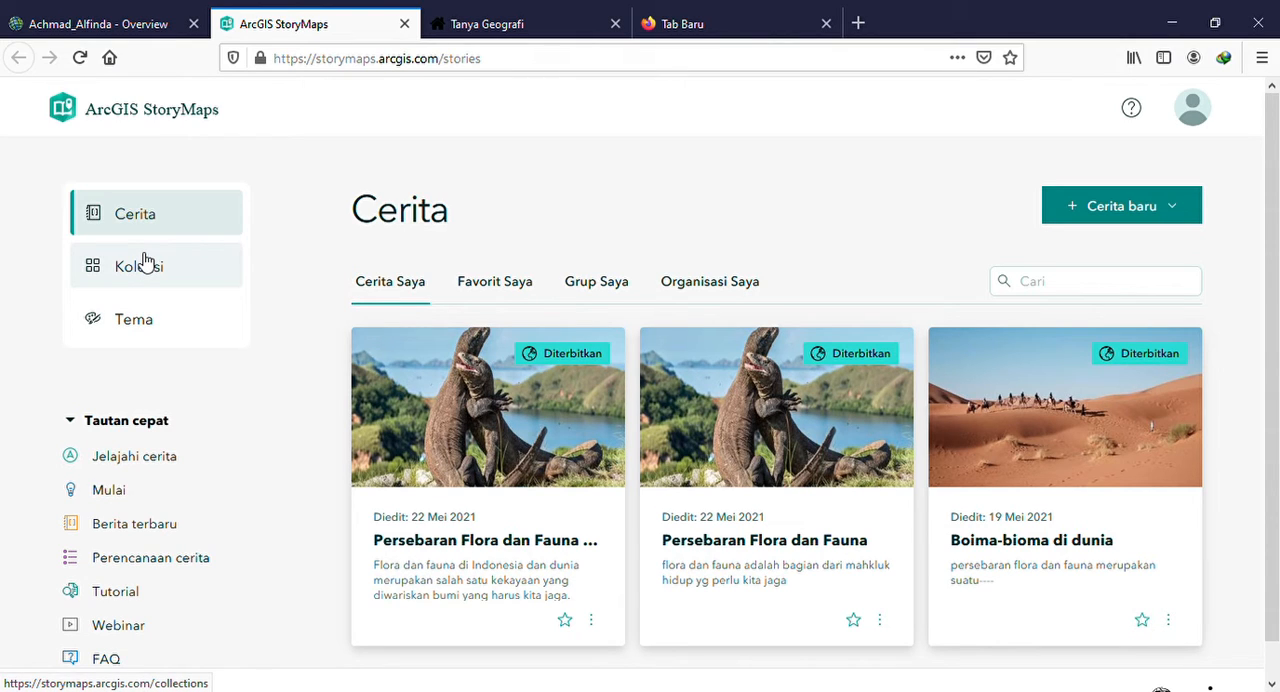
left_click(160, 318)
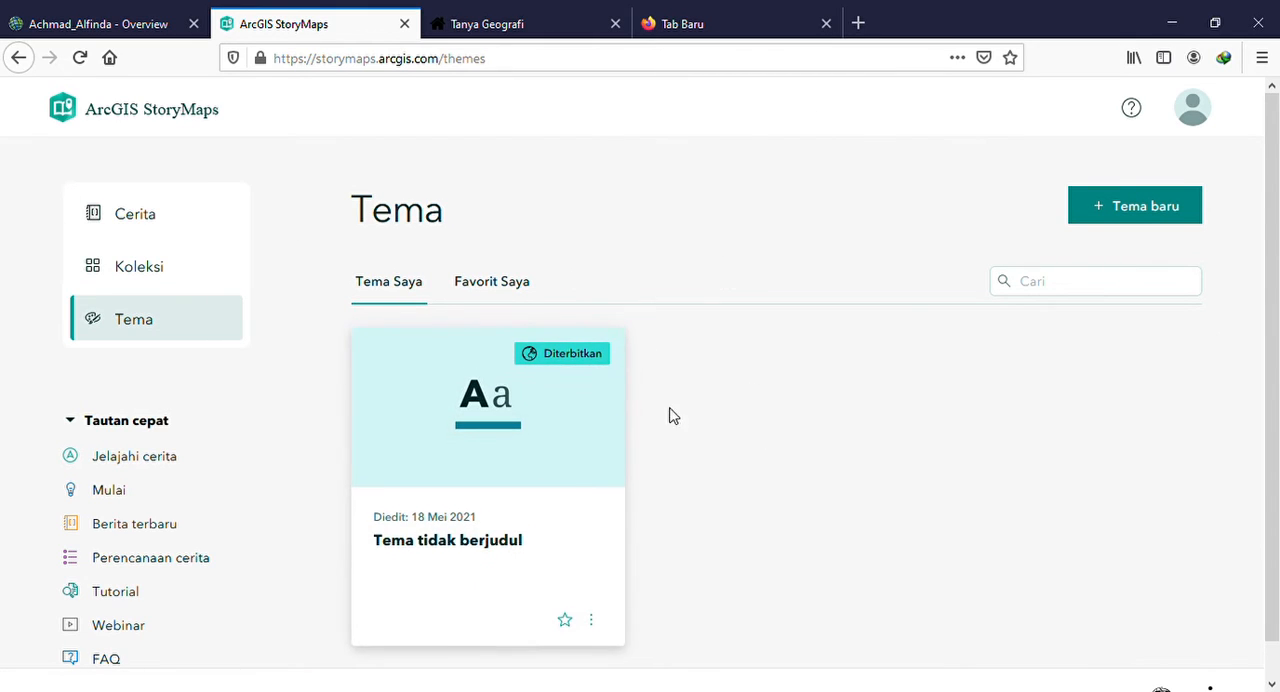
left_click(129, 228)
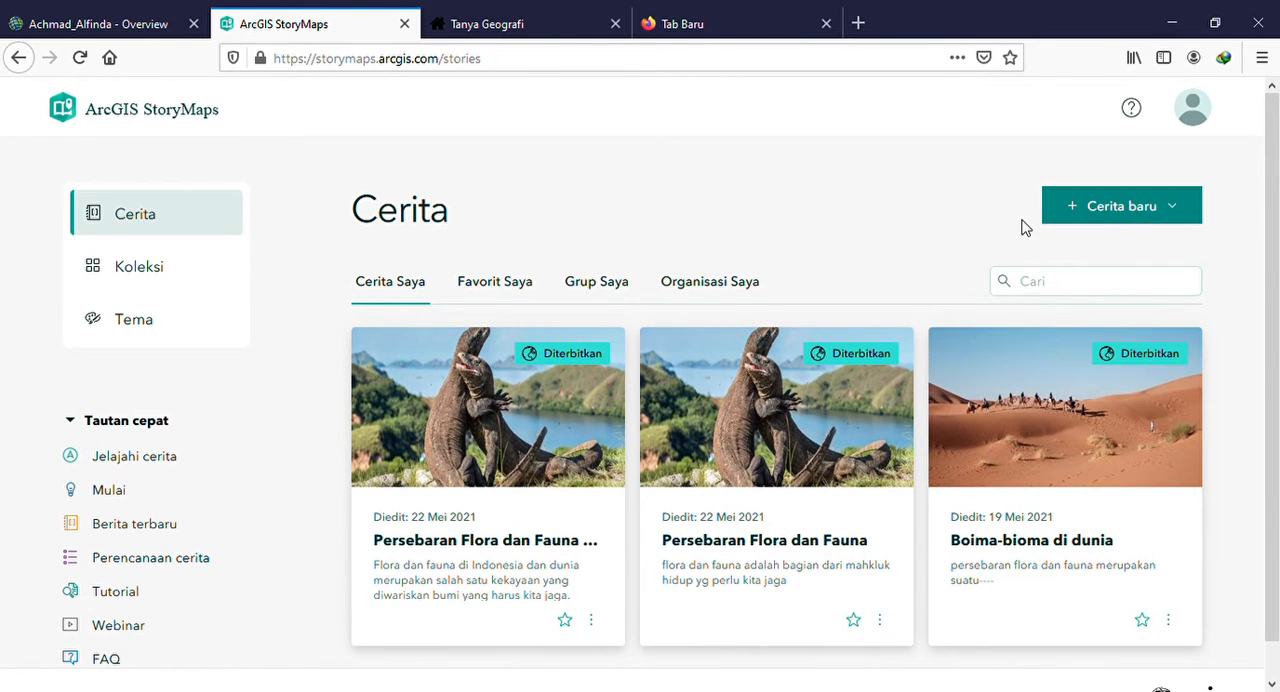
Create a new story using the start-from-scratch option (Mulai dari awal)
left_click(1118, 212)
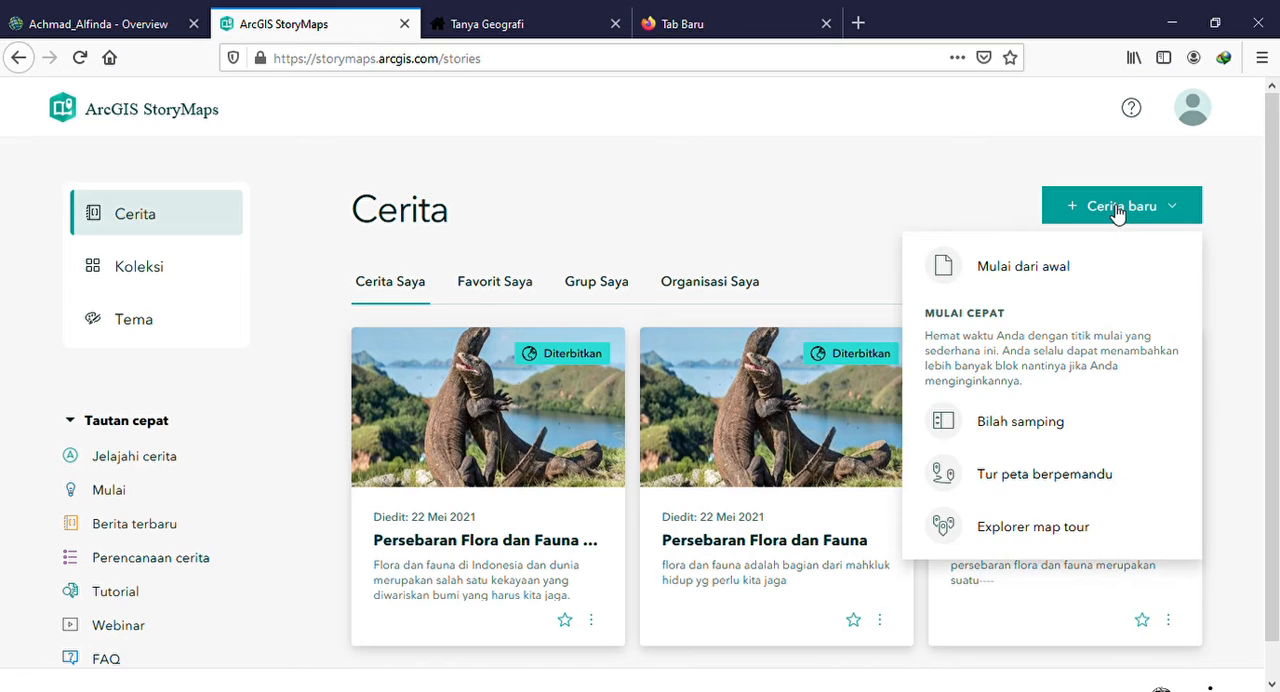
mouse_move(1022, 278)
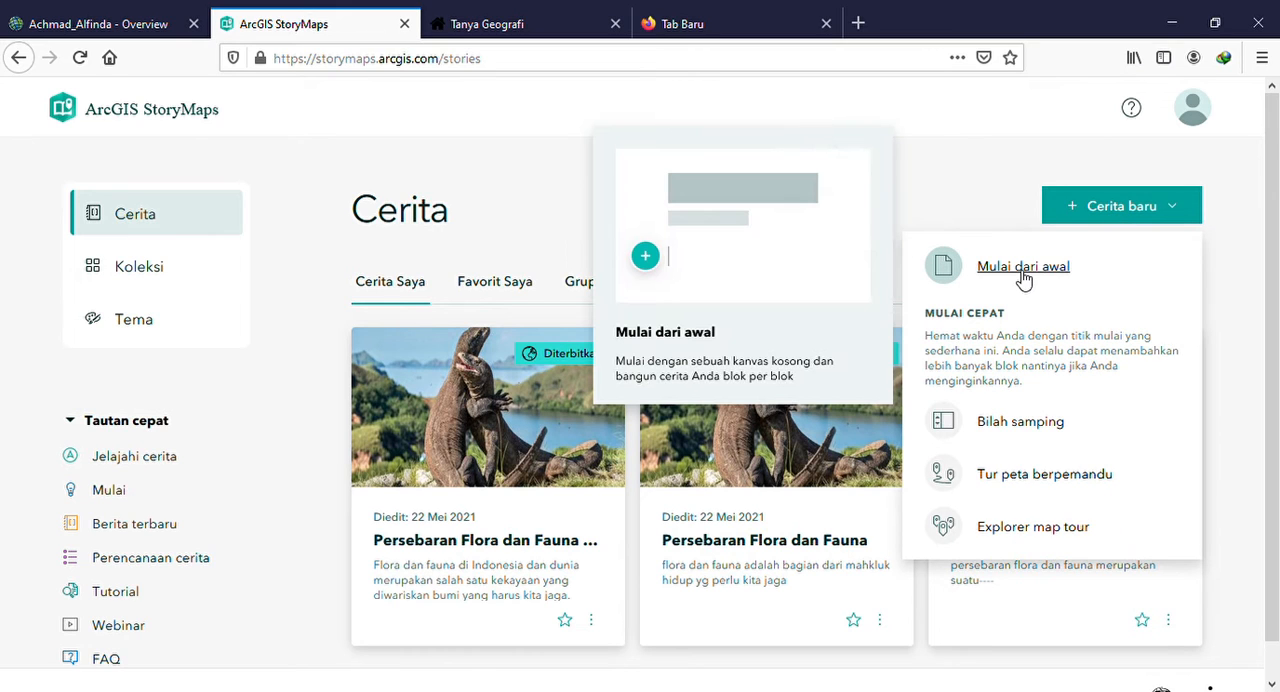
left_click(1023, 274)
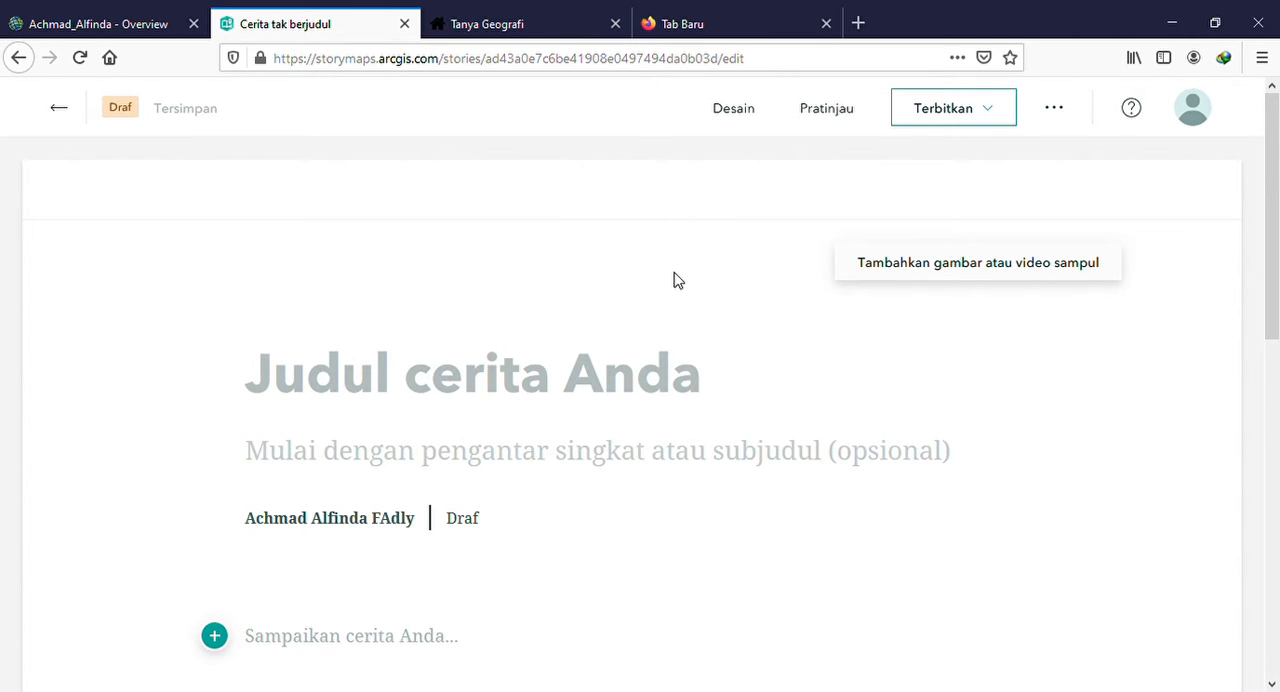
scroll(677, 280, "down", 3)
scroll(677, 288, "up", 2)
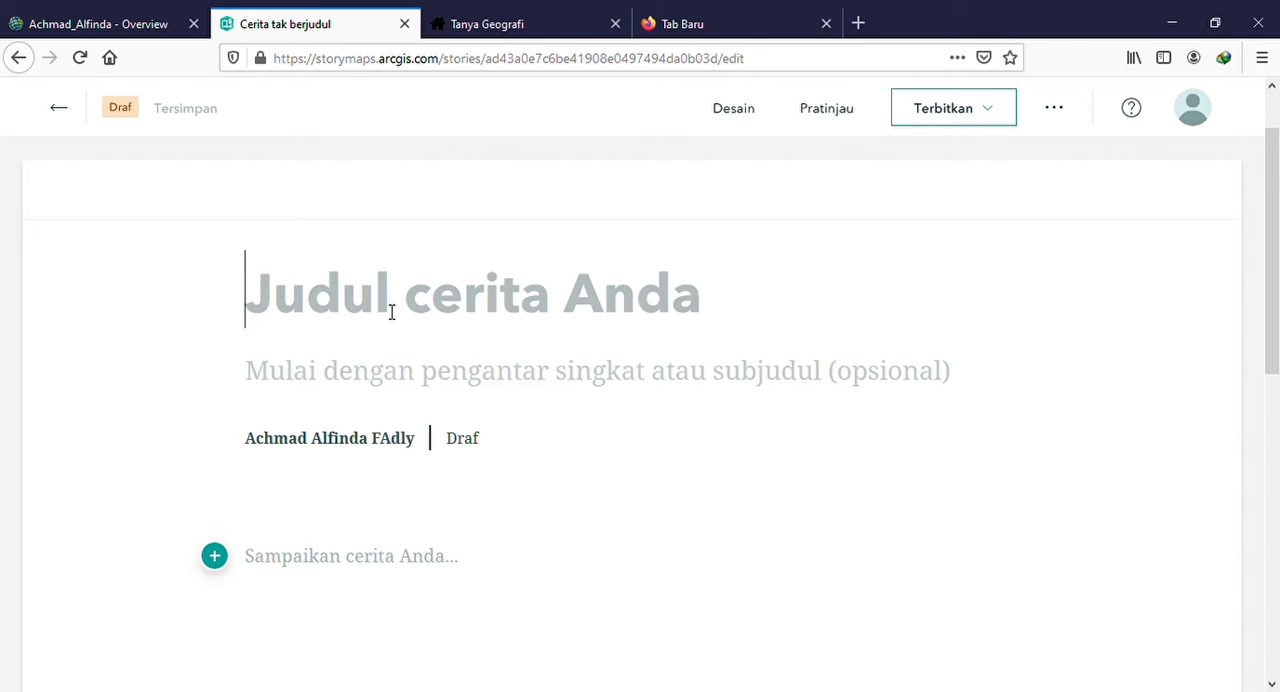
type("pER")
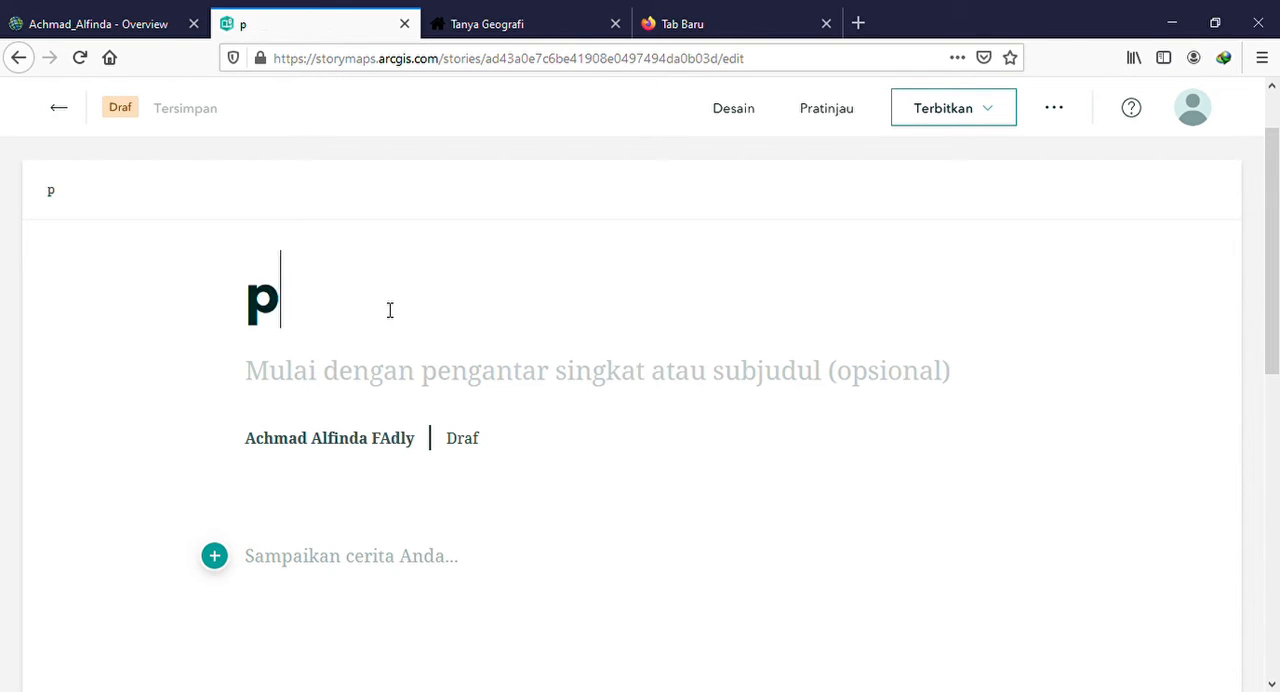
key("BackSpace")
key("BackSpace")
key("BackSpace")
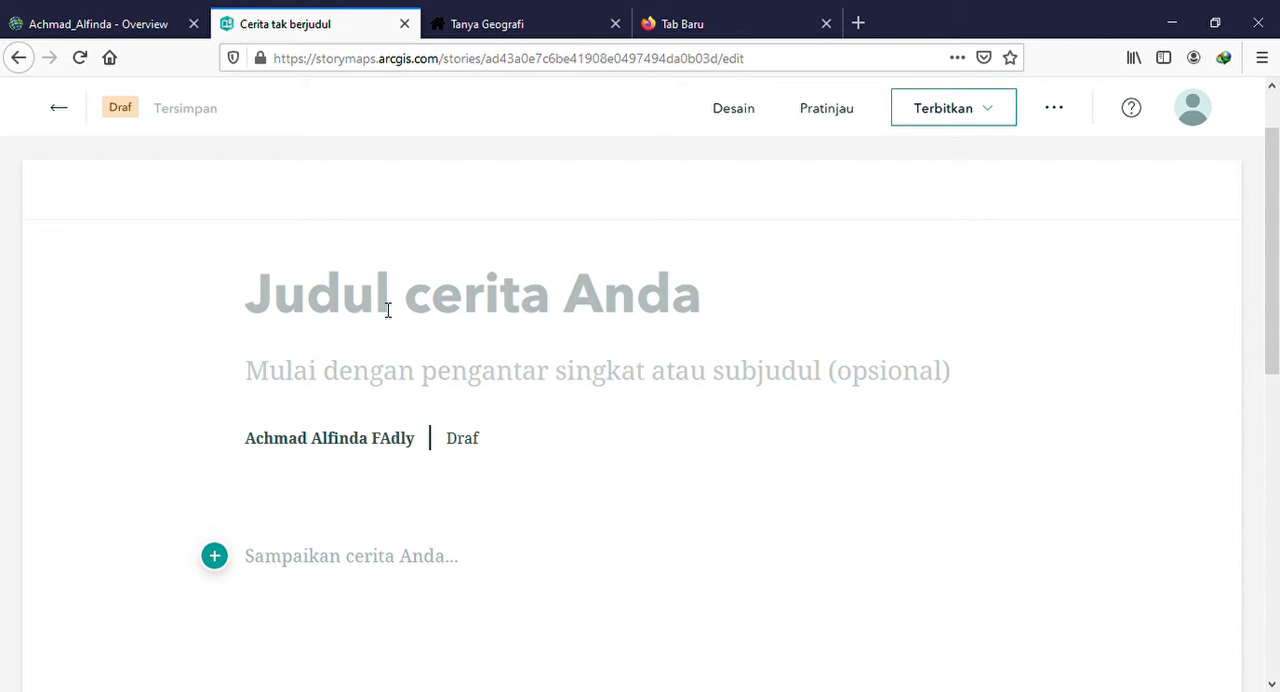
type("p")
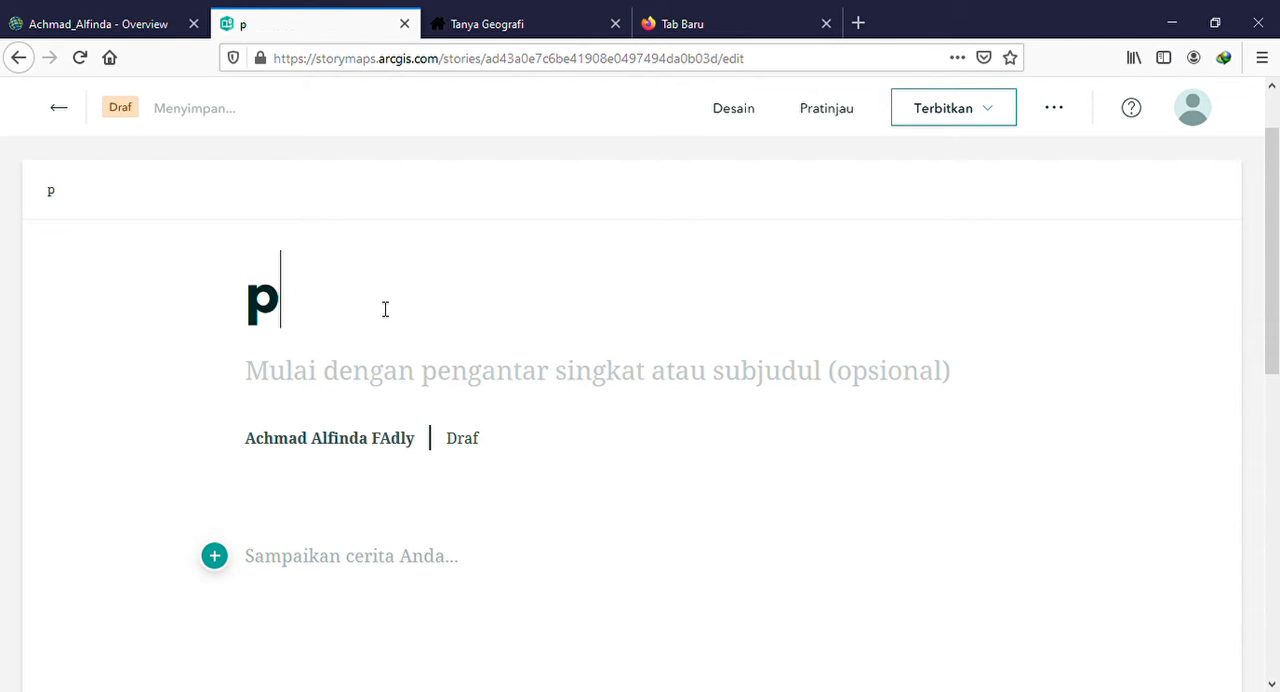
key("BackSpace")
Enter "Persebaran Flora dan Fauna" as the story's title
type("PERS")
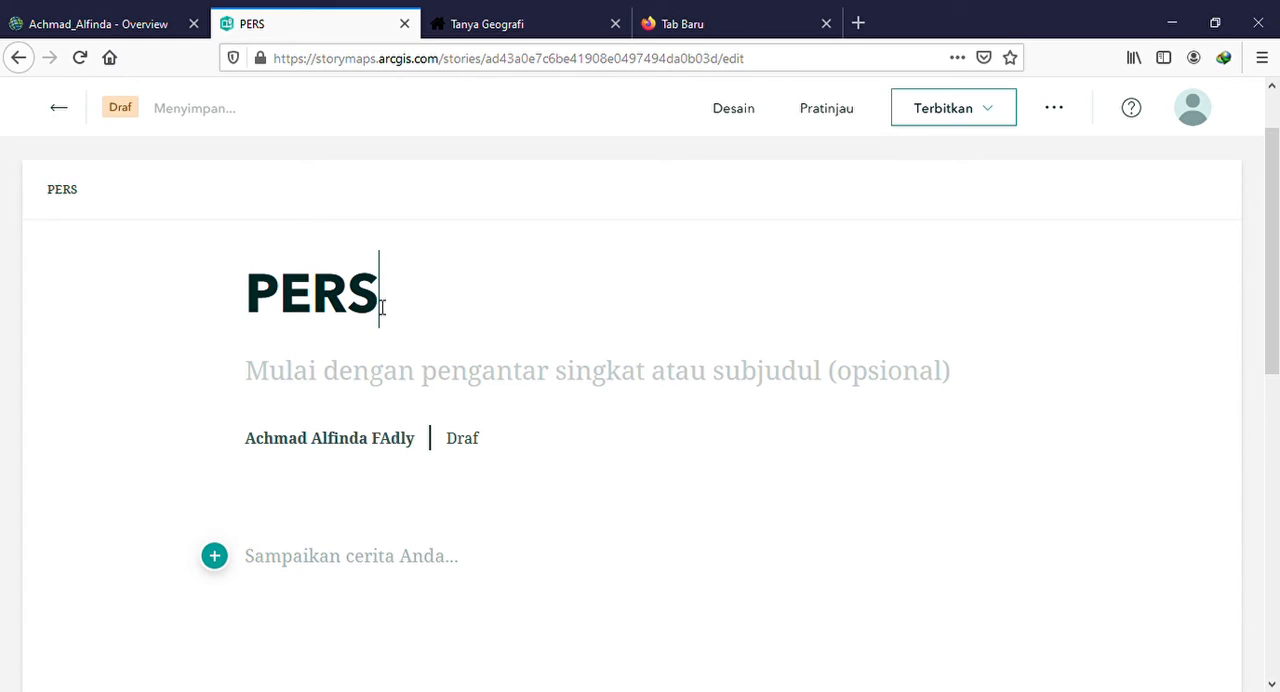
type("EBS")
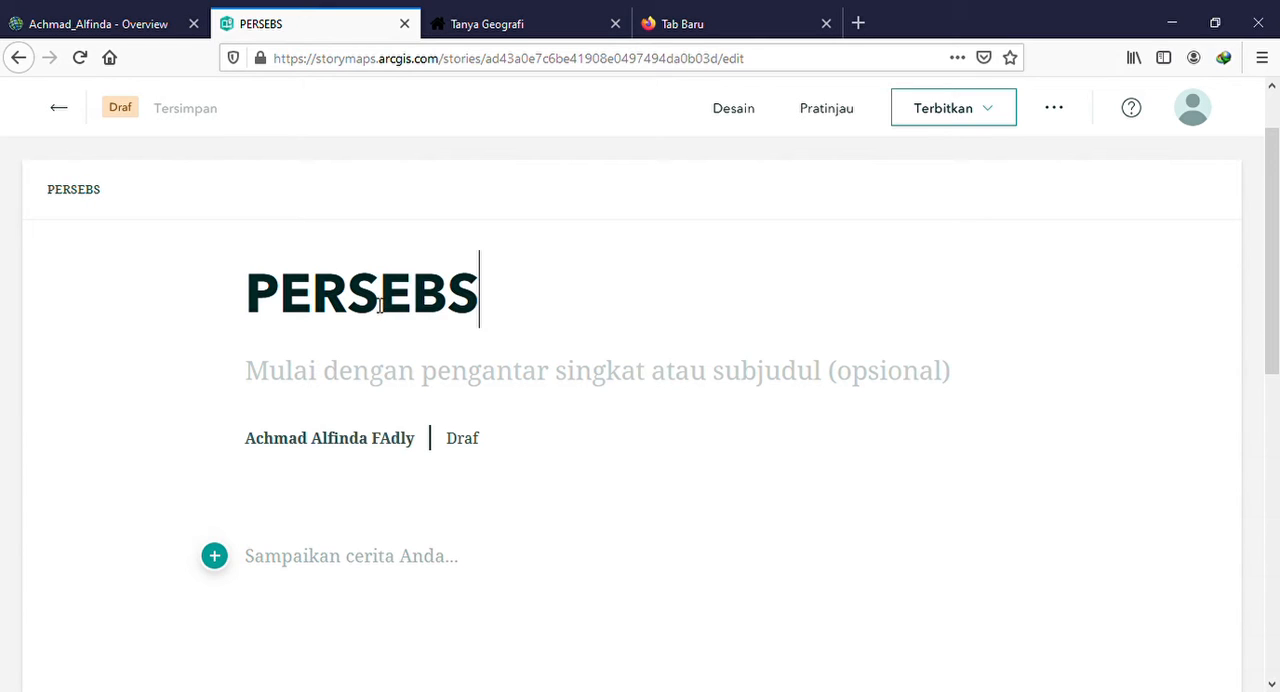
key("BackSpace")
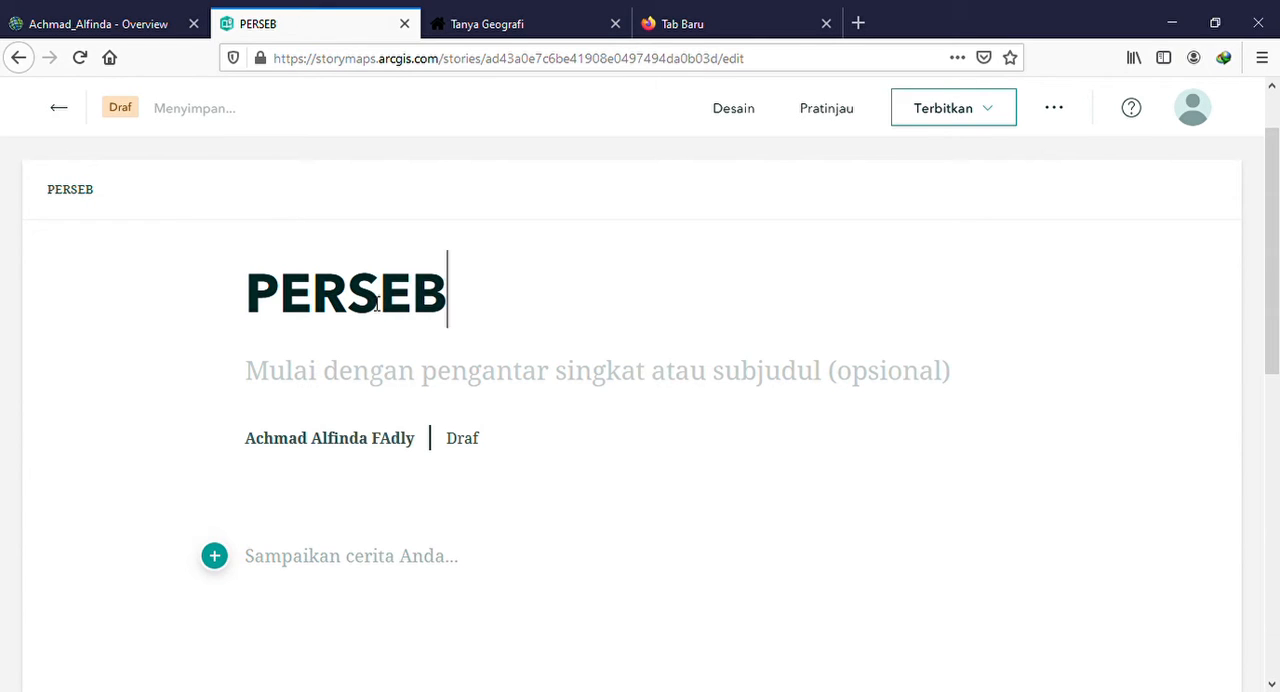
left_click(378, 300)
type("a")
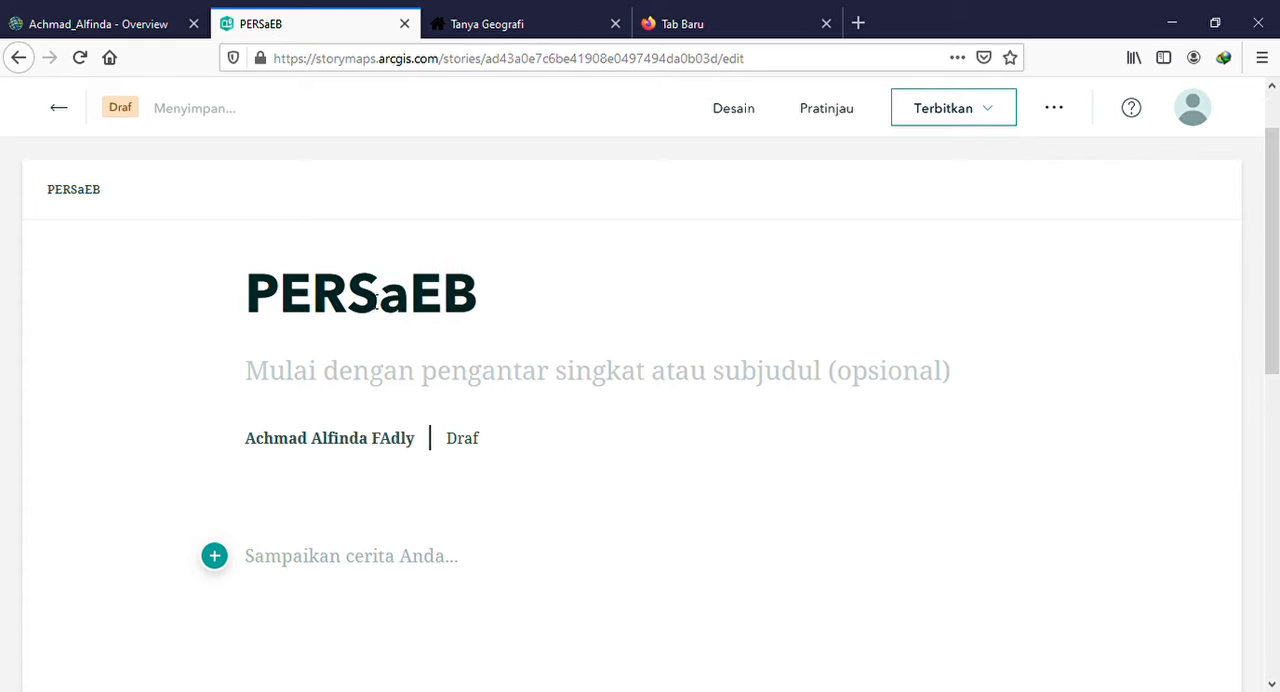
key("BackSpace")
key("BackSpace")
key("BackSpace")
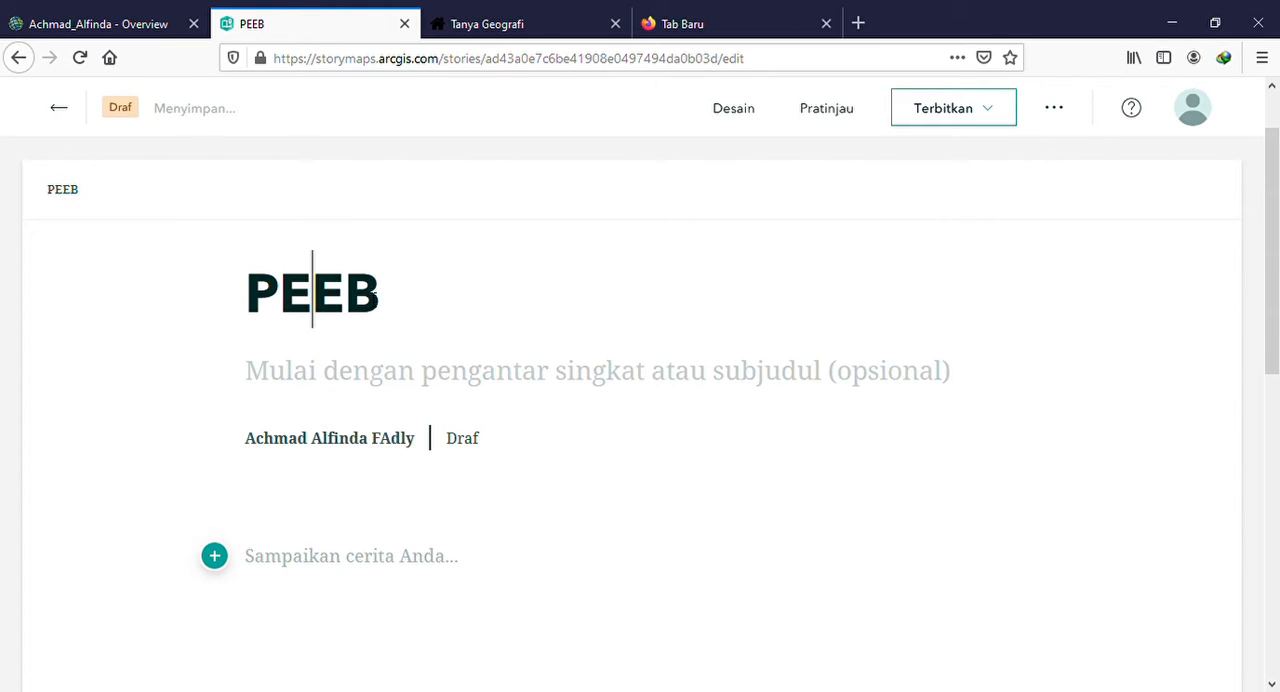
key("Delete")
key("Delete")
key("BackSpace")
type("ers")
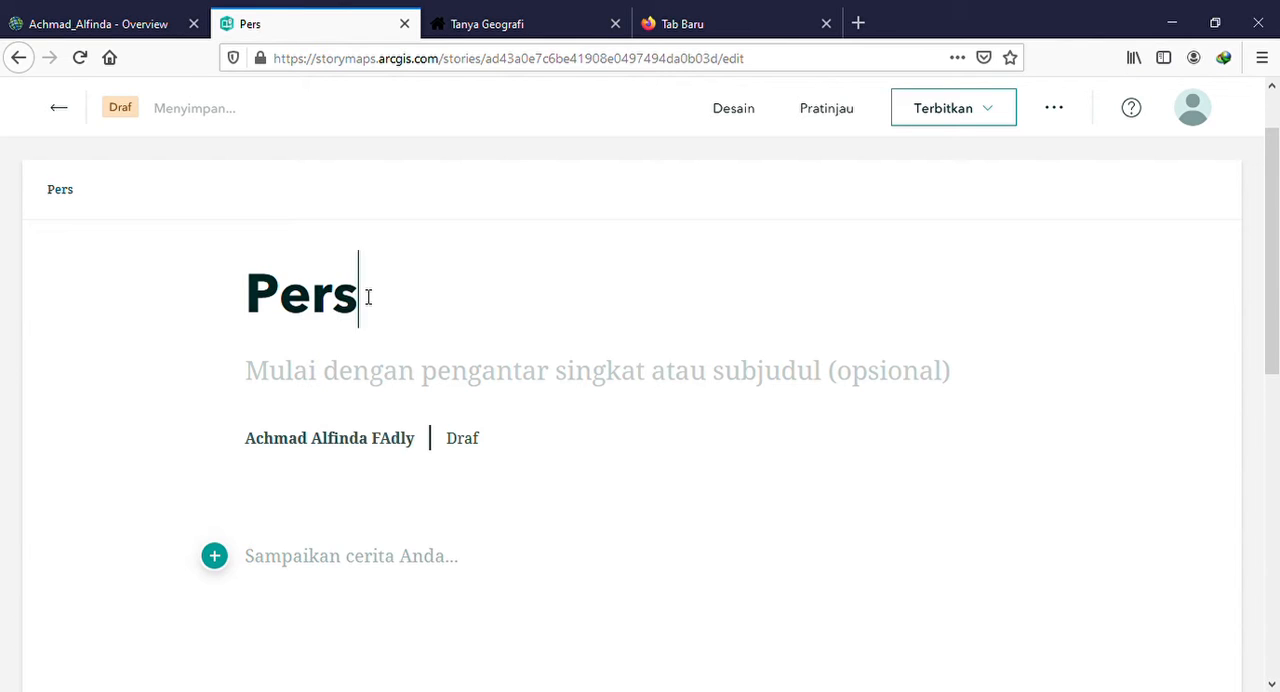
type("ebaran")
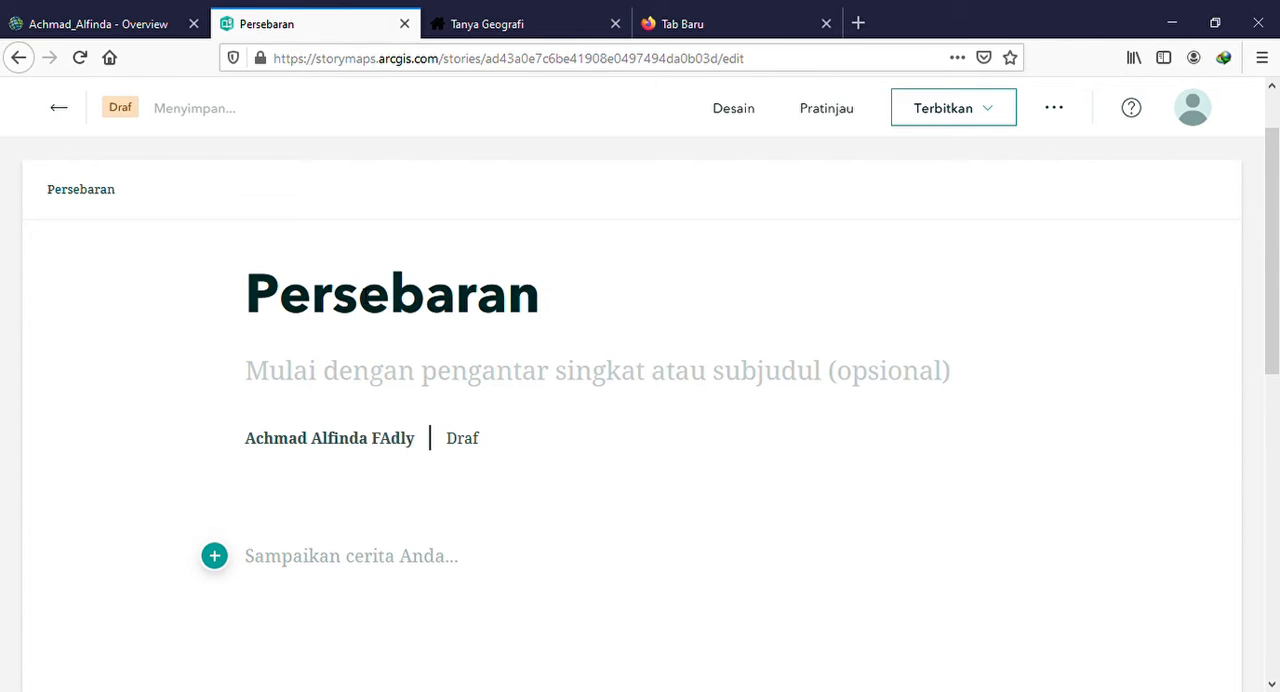
type(" Flora")
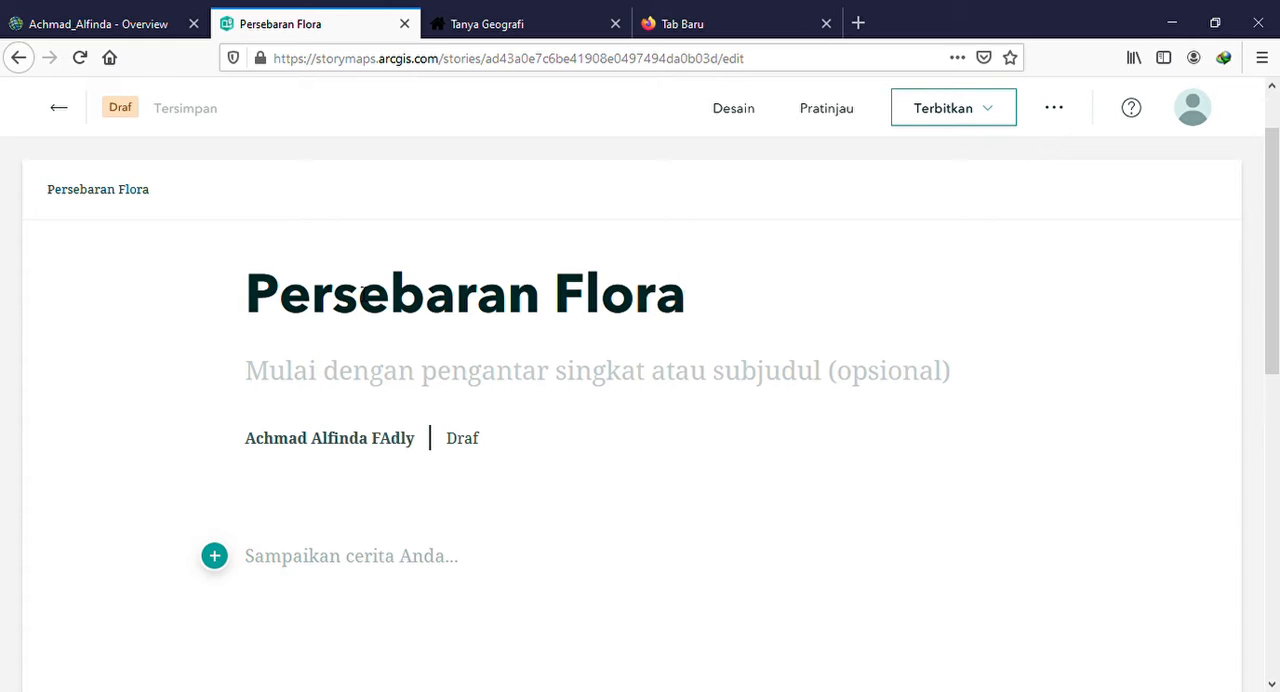
type(" dan Fauna")
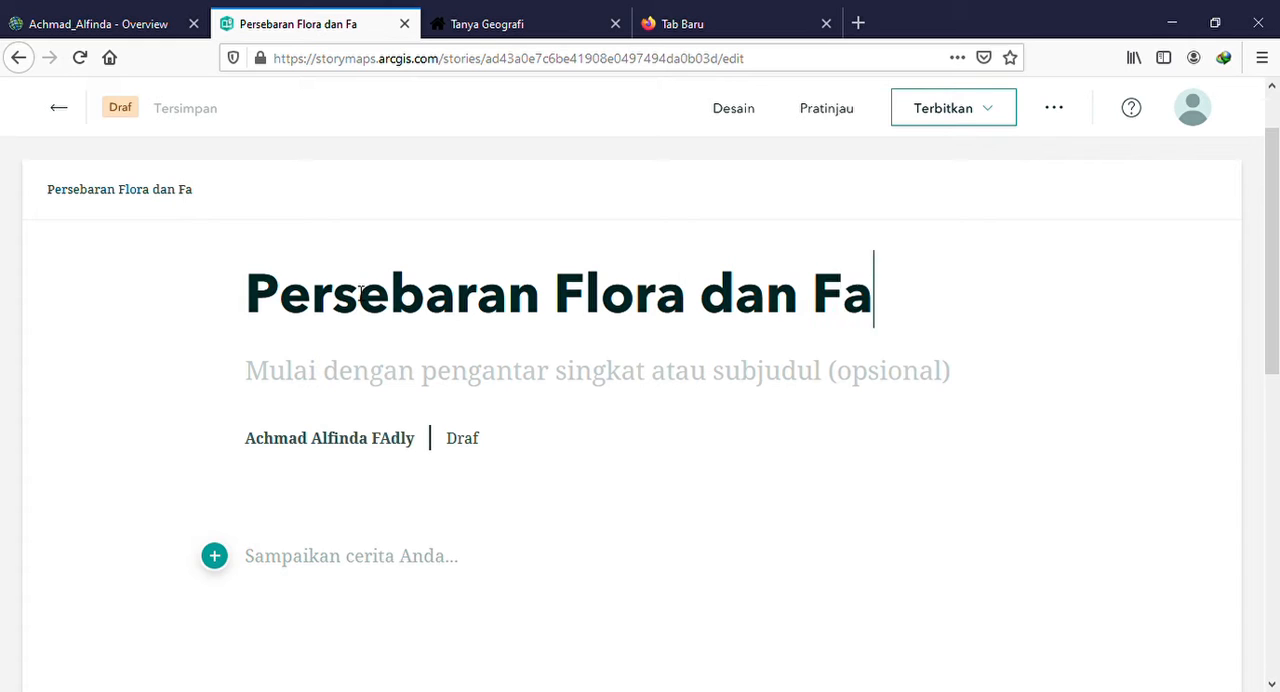
Enter "persebaran flora dan fauna sudah selayaknya" as the subtitle beneath the story title
left_click(406, 386)
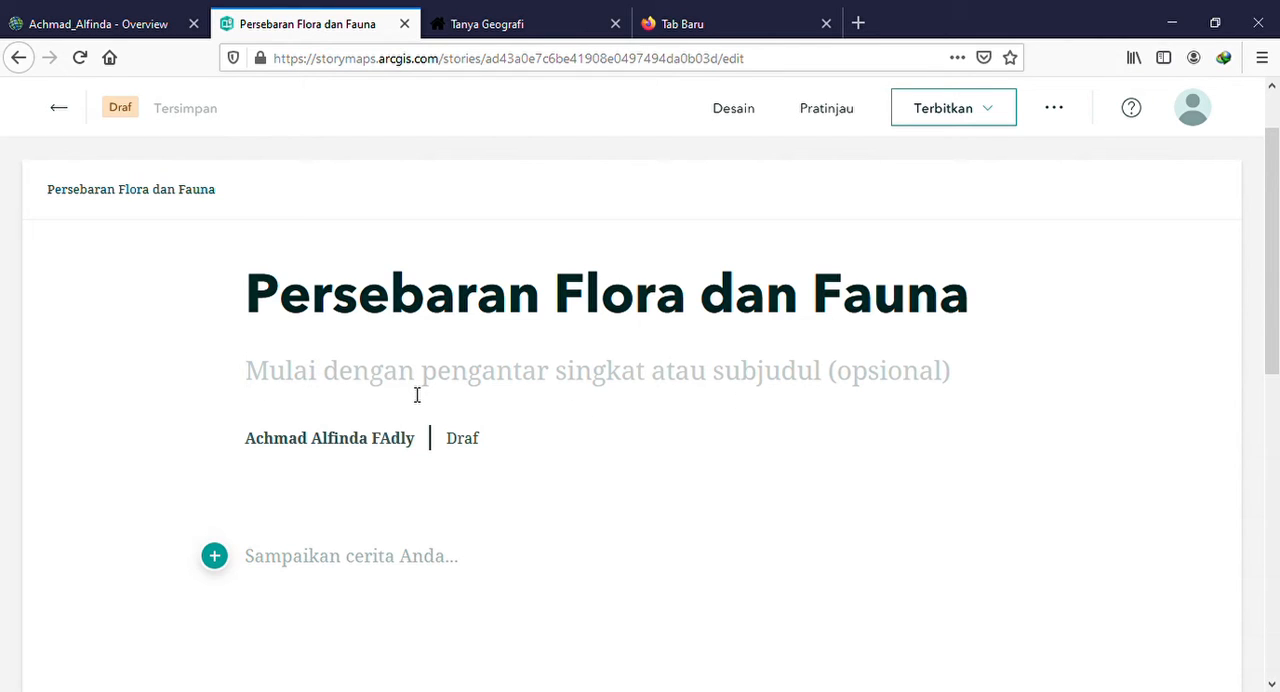
type("per")
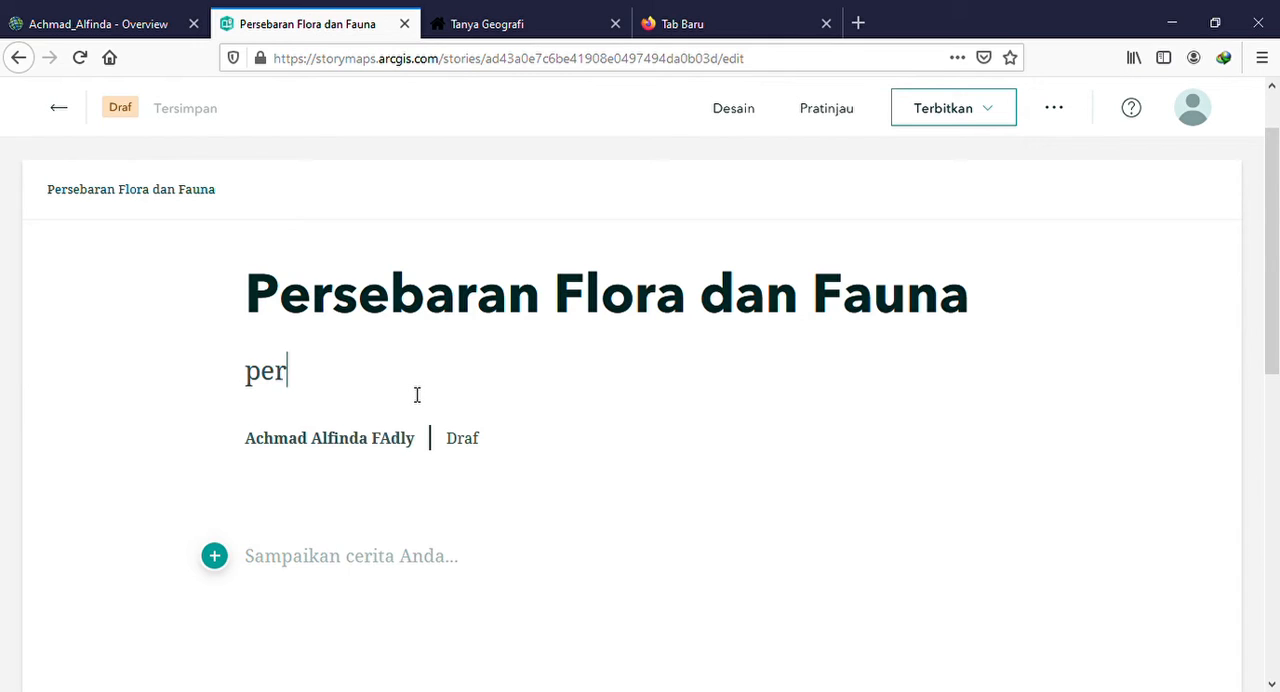
type("sebara")
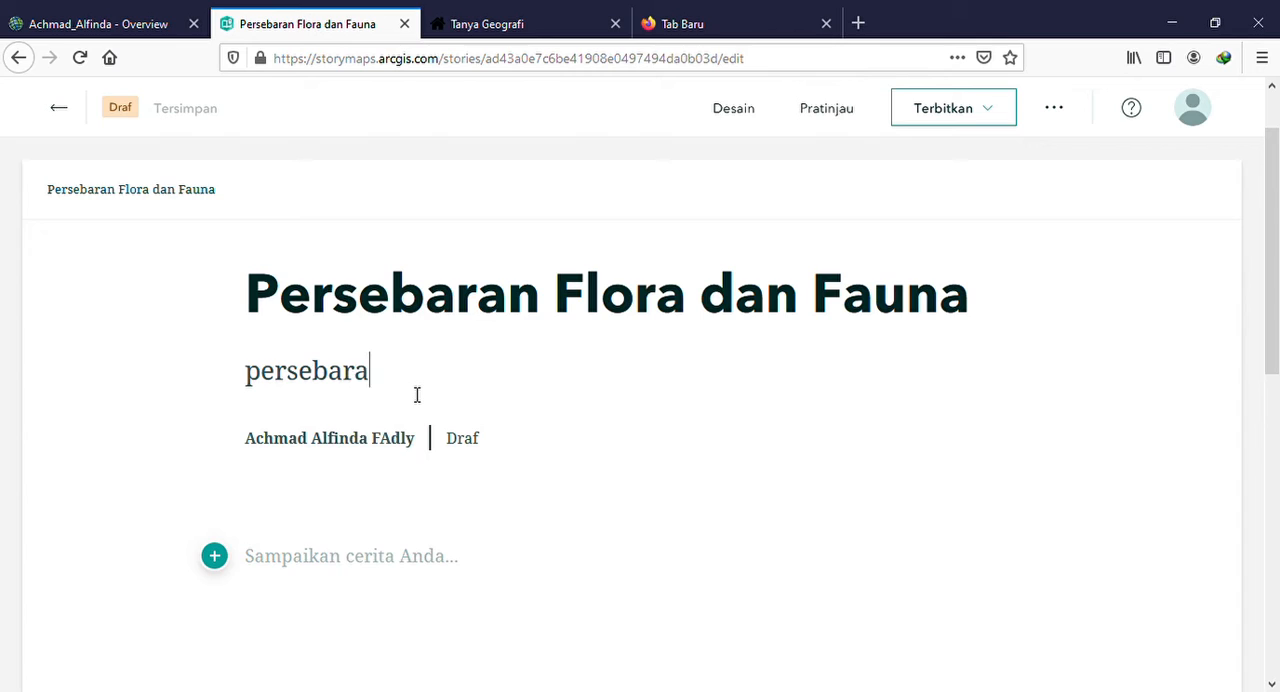
type("n flora dan fauna sudah")
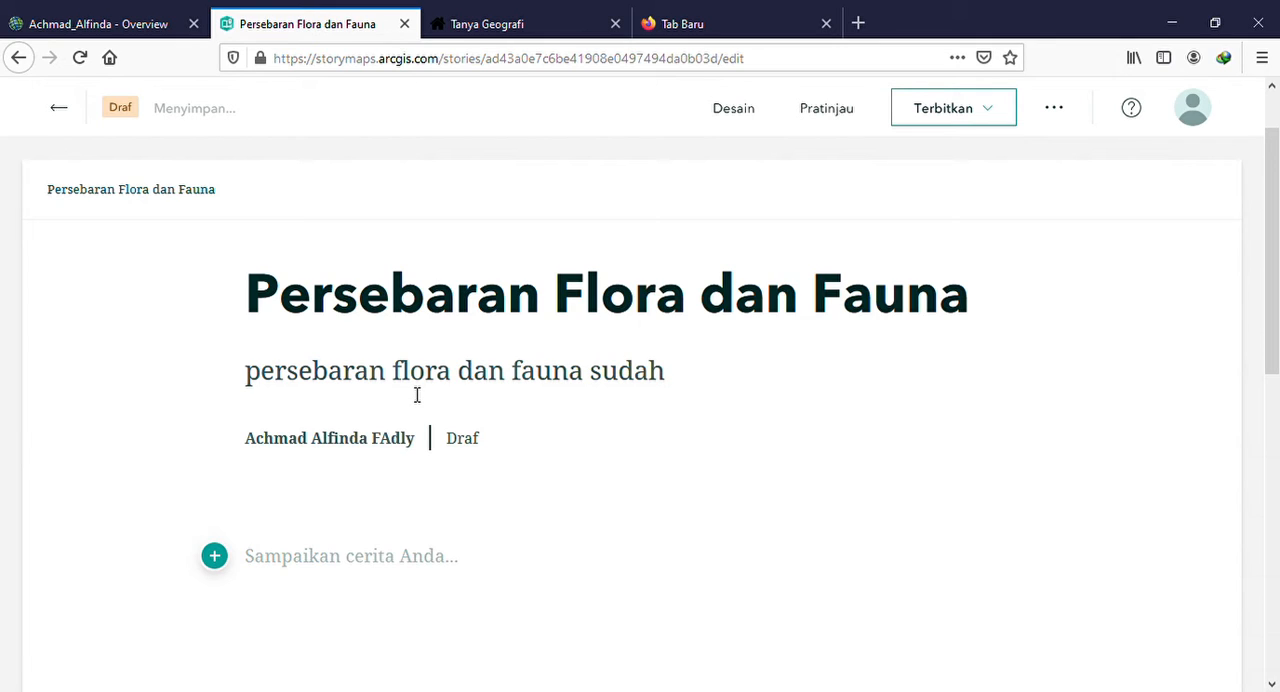
type(" selaya")
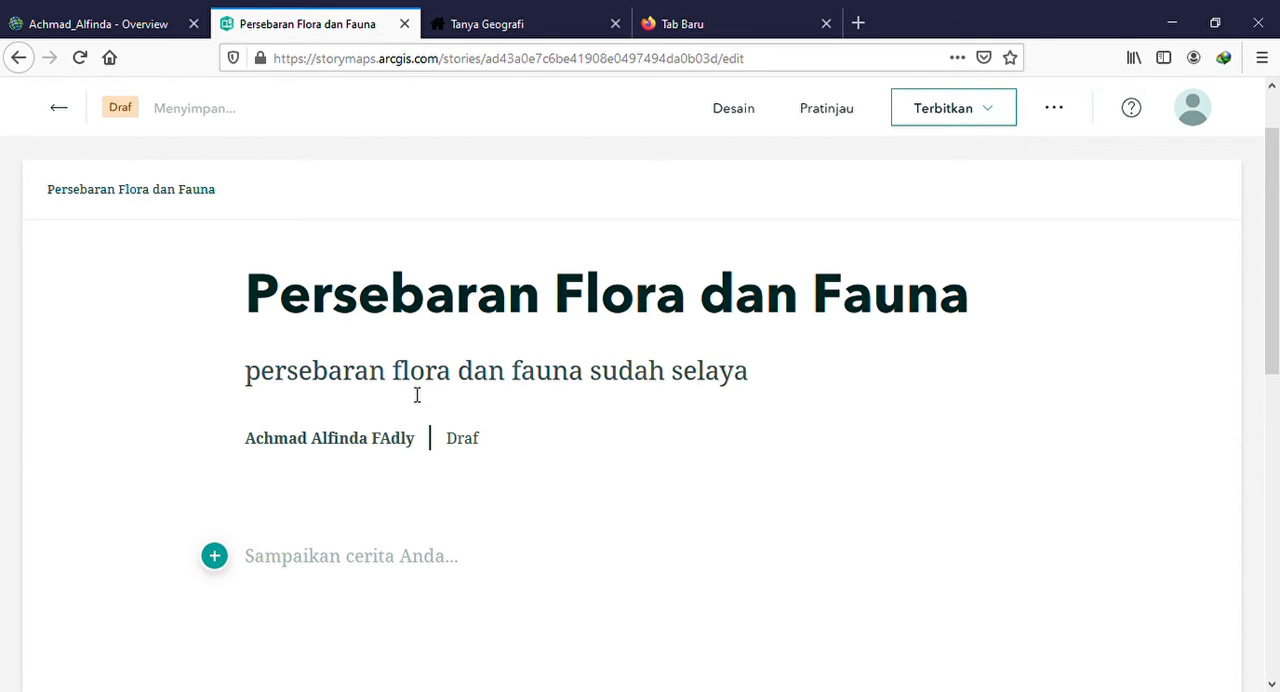
type("knya")
Remove the word "persebaran" from the start of the subtitle and add "kita jaga" at its end
key("BackSpace")
key("BackSpace")
key("BackSpace")
key("BackSpace")
key("BackSpace")
key("BackSpace")
key("BackSpace")
key("BackSpace")
key("BackSpace")
key("BackSpace")
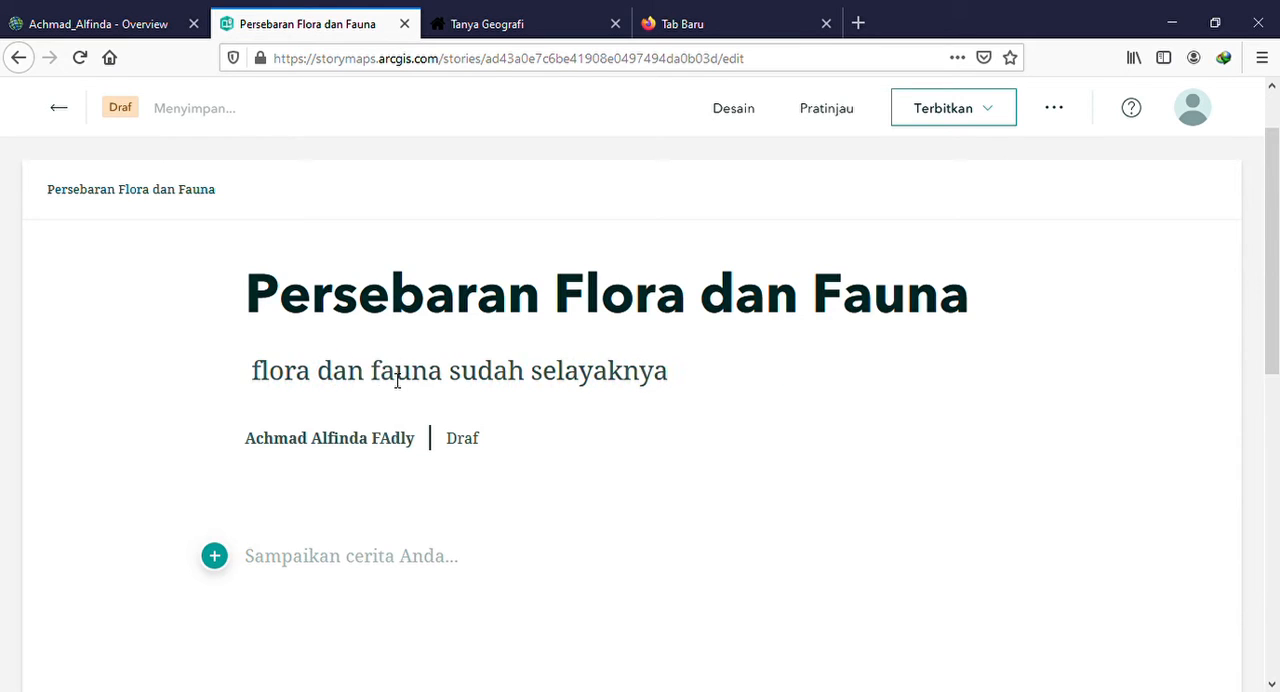
type("kita jaga")
Look through the content blocks that can be added to the story, from basic and media to immersive types
scroll(463, 528, "down", 3)
scroll(458, 527, "up", 4)
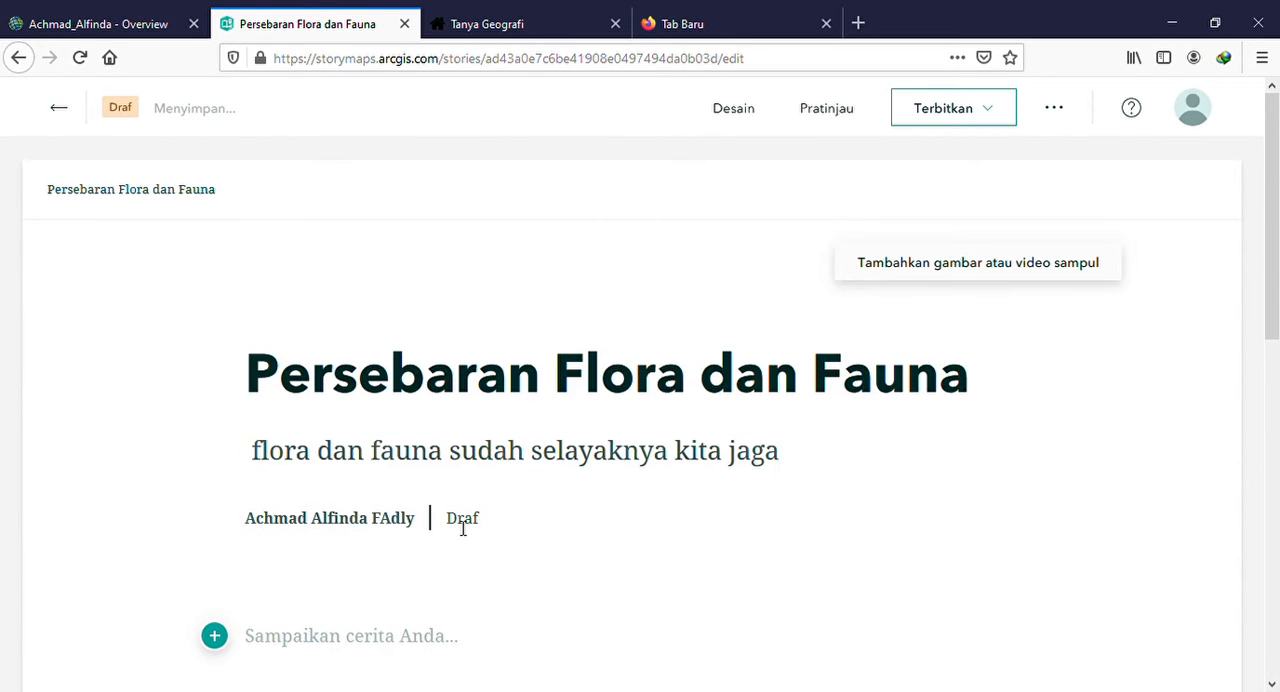
scroll(251, 477, "down", 2)
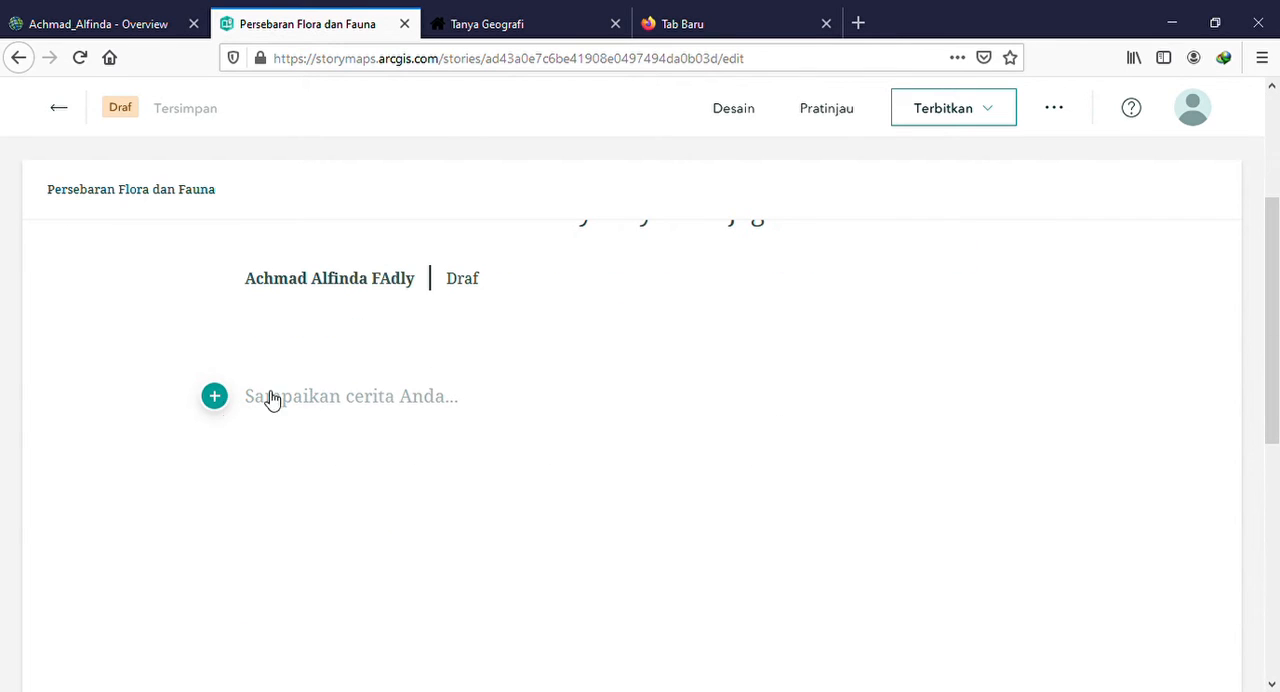
left_click(223, 395)
left_click(216, 396)
scroll(348, 271, "down", 2)
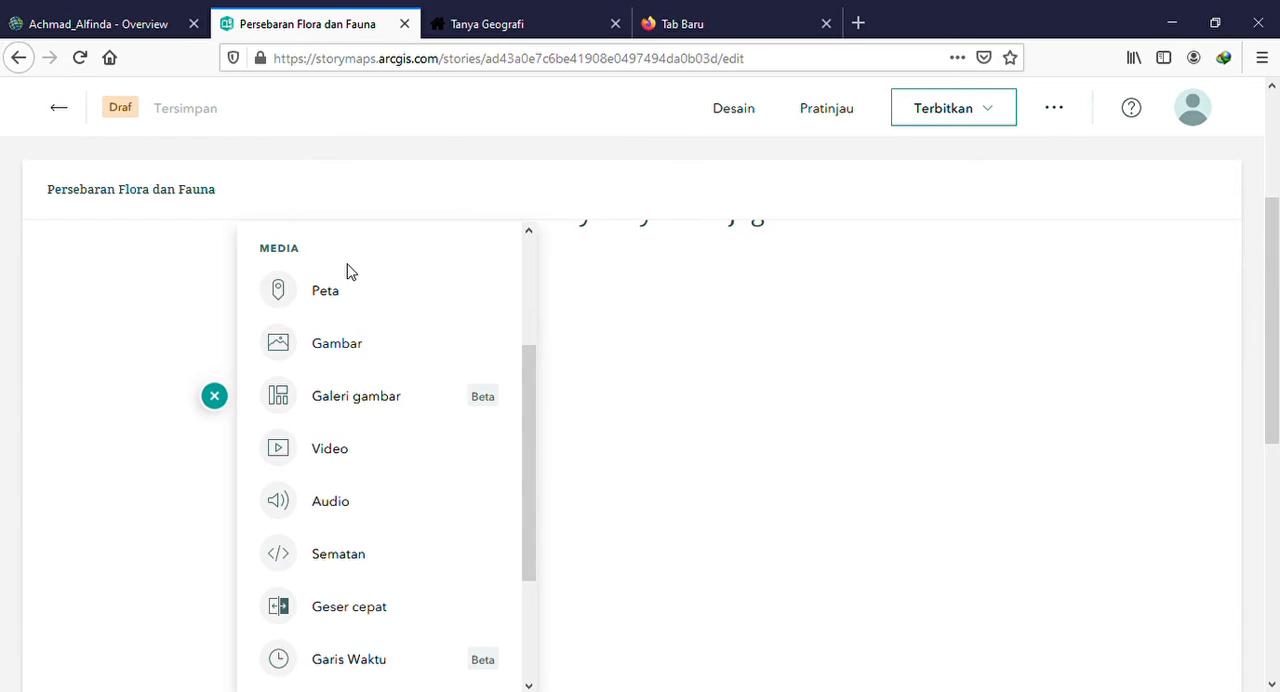
scroll(348, 271, "up", 2)
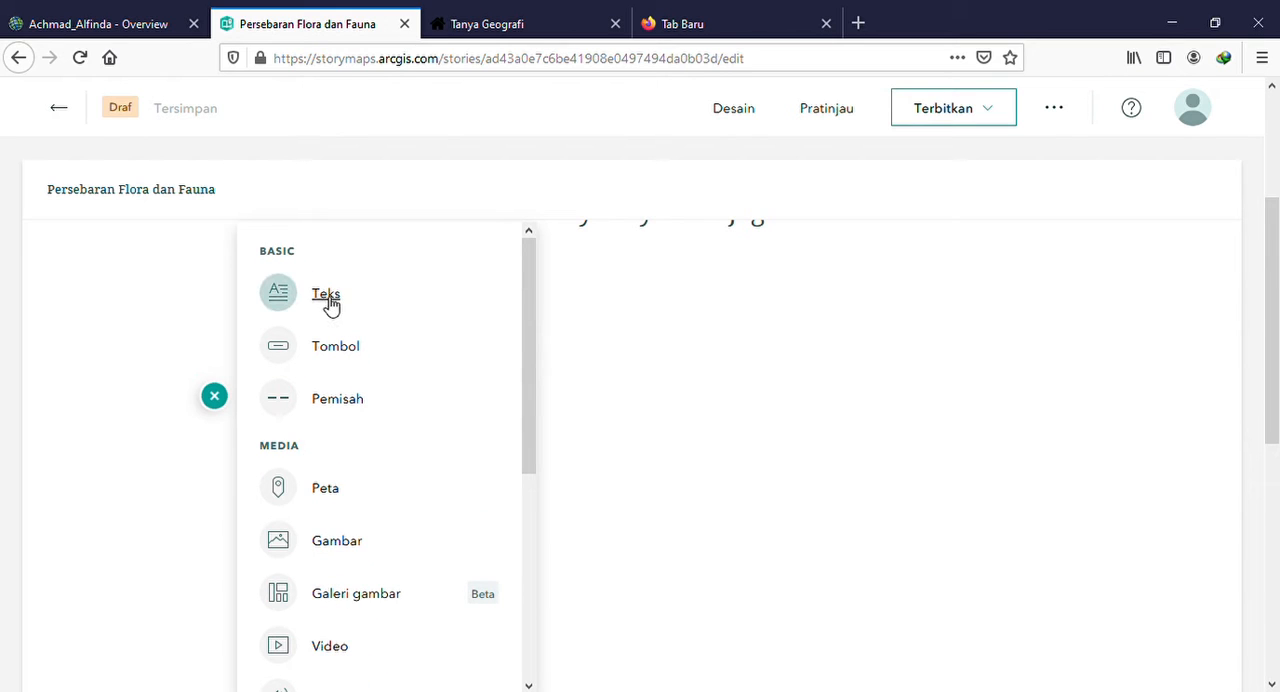
mouse_move(322, 302)
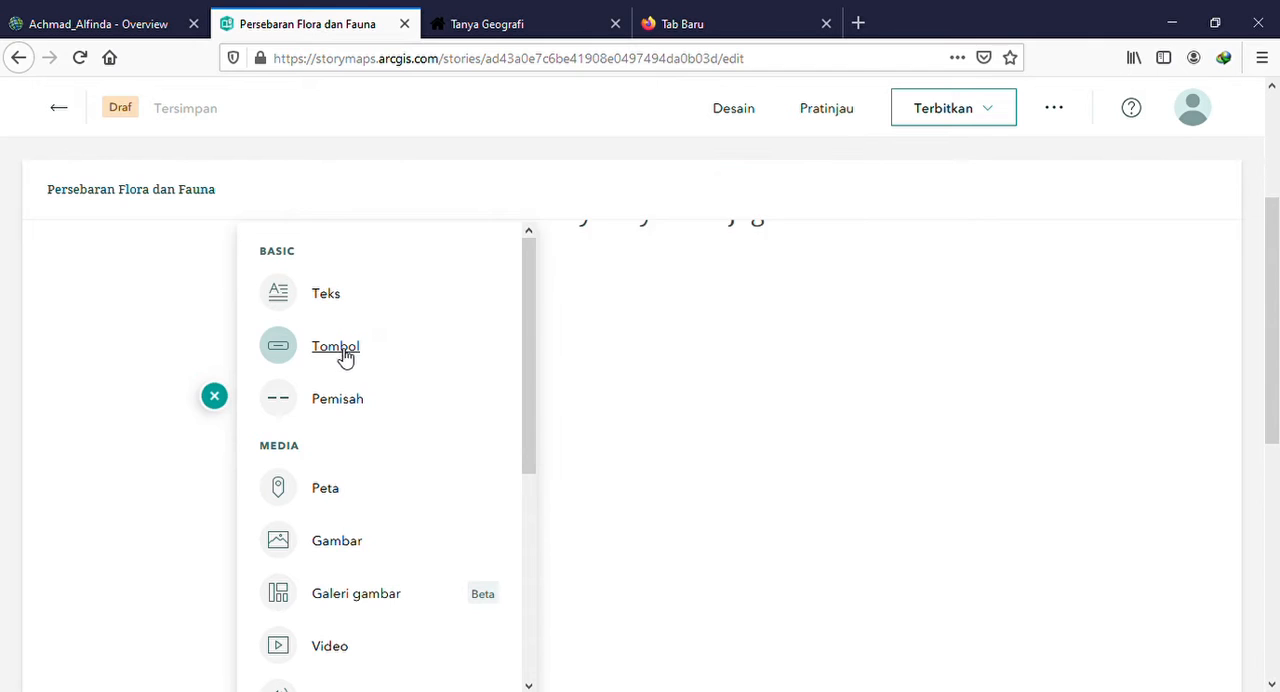
mouse_move(362, 404)
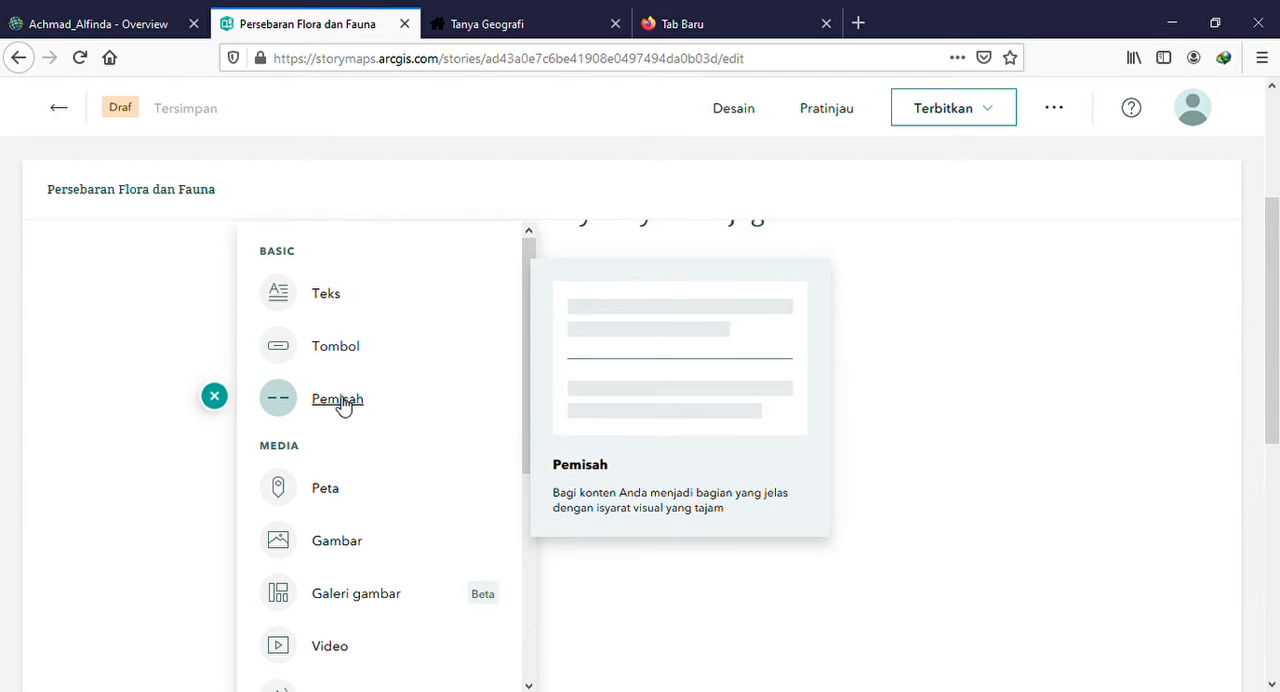
mouse_move(319, 514)
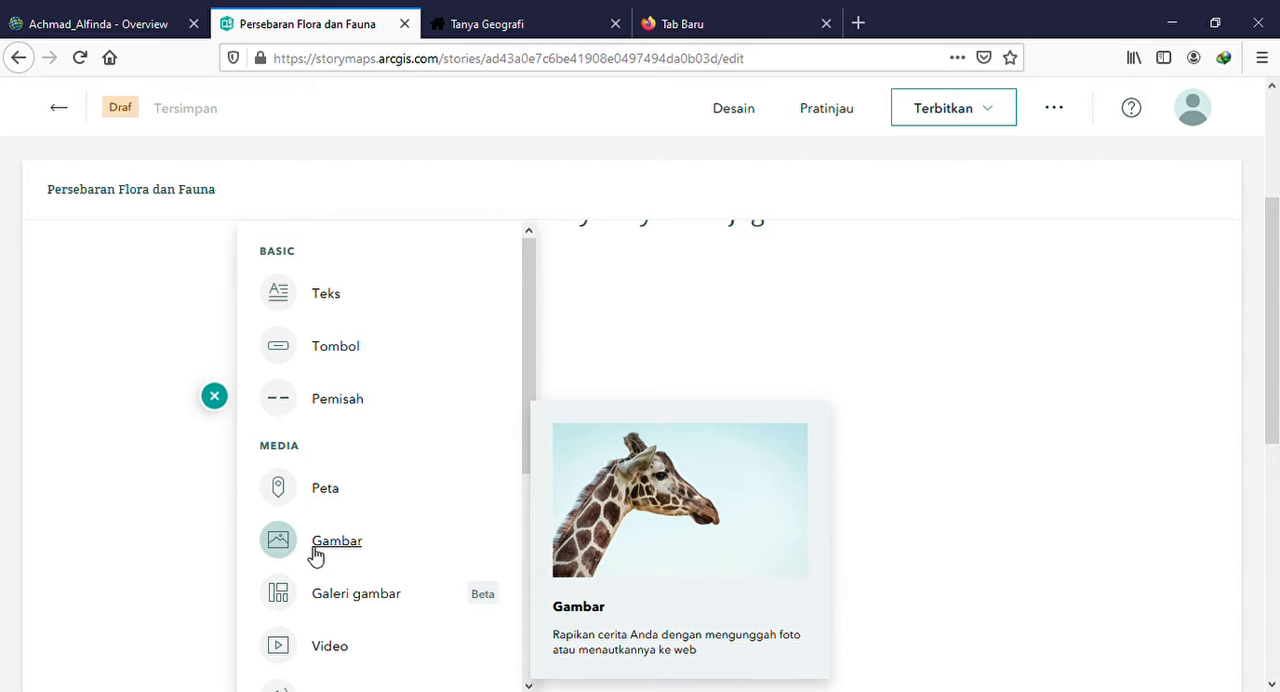
scroll(315, 560, "down", 2)
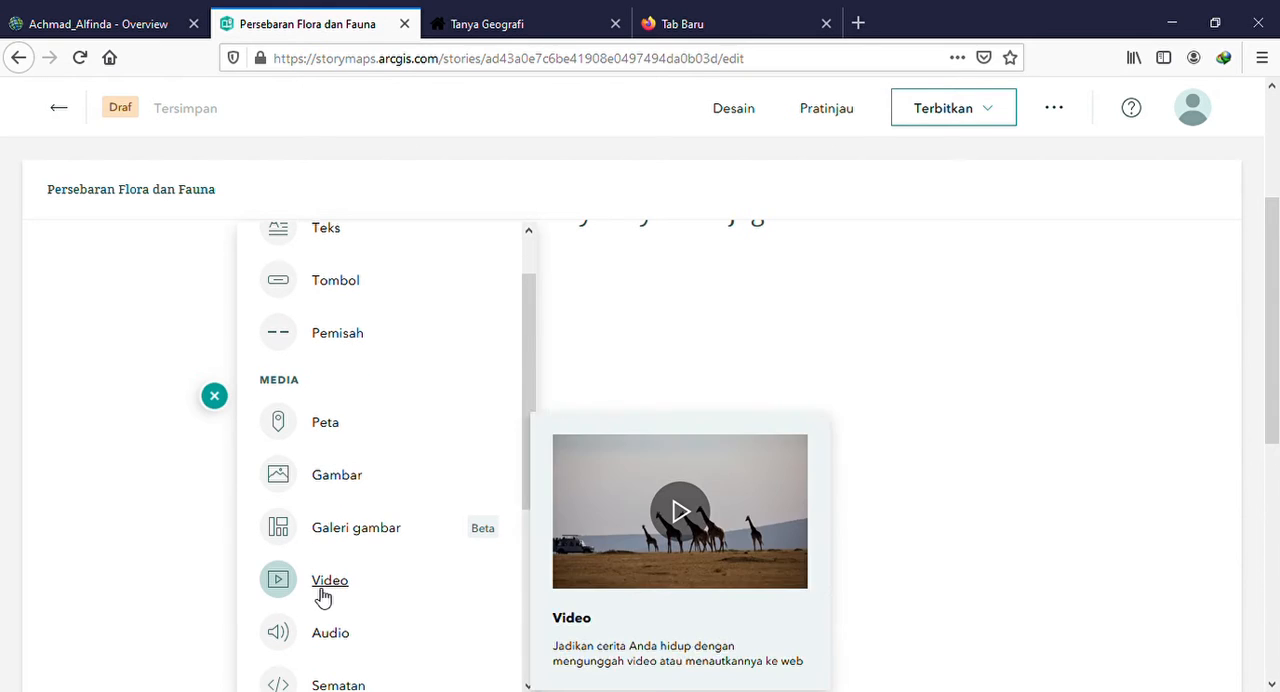
scroll(323, 597, "down", 3)
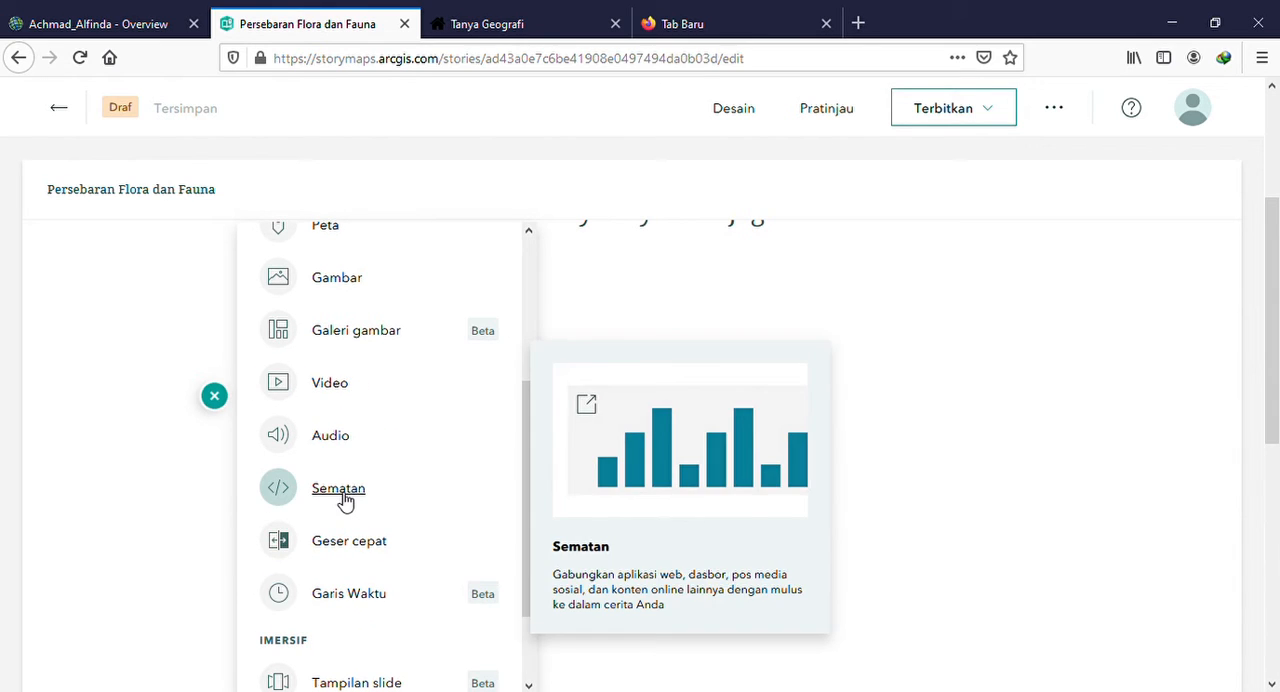
scroll(366, 604, "down", 2)
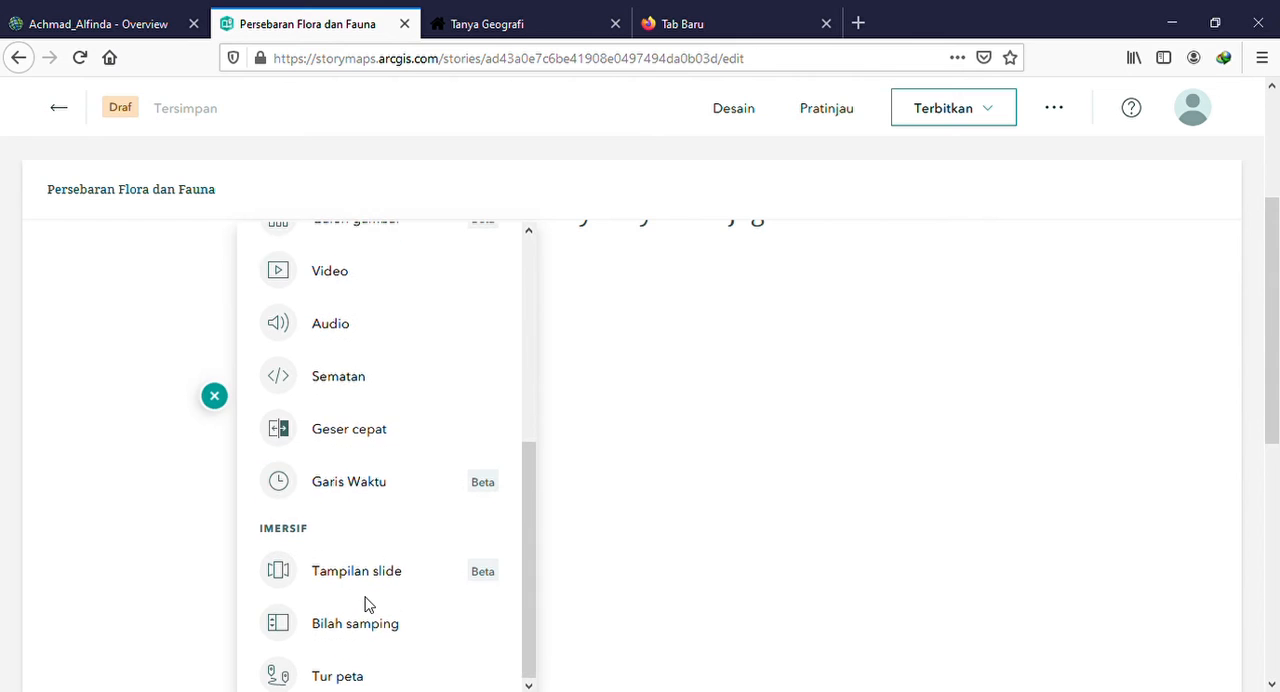
scroll(366, 604, "down", 2)
scroll(366, 604, "down", 2)
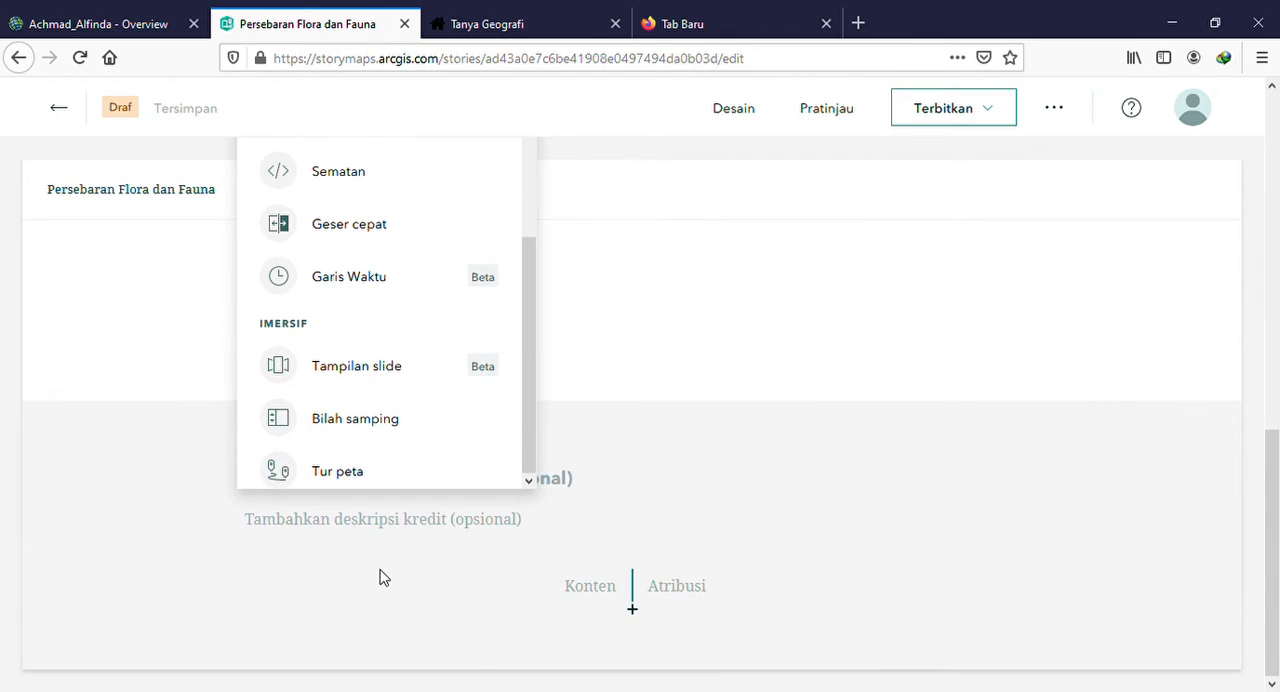
scroll(380, 574, "up", 2)
left_click(680, 388)
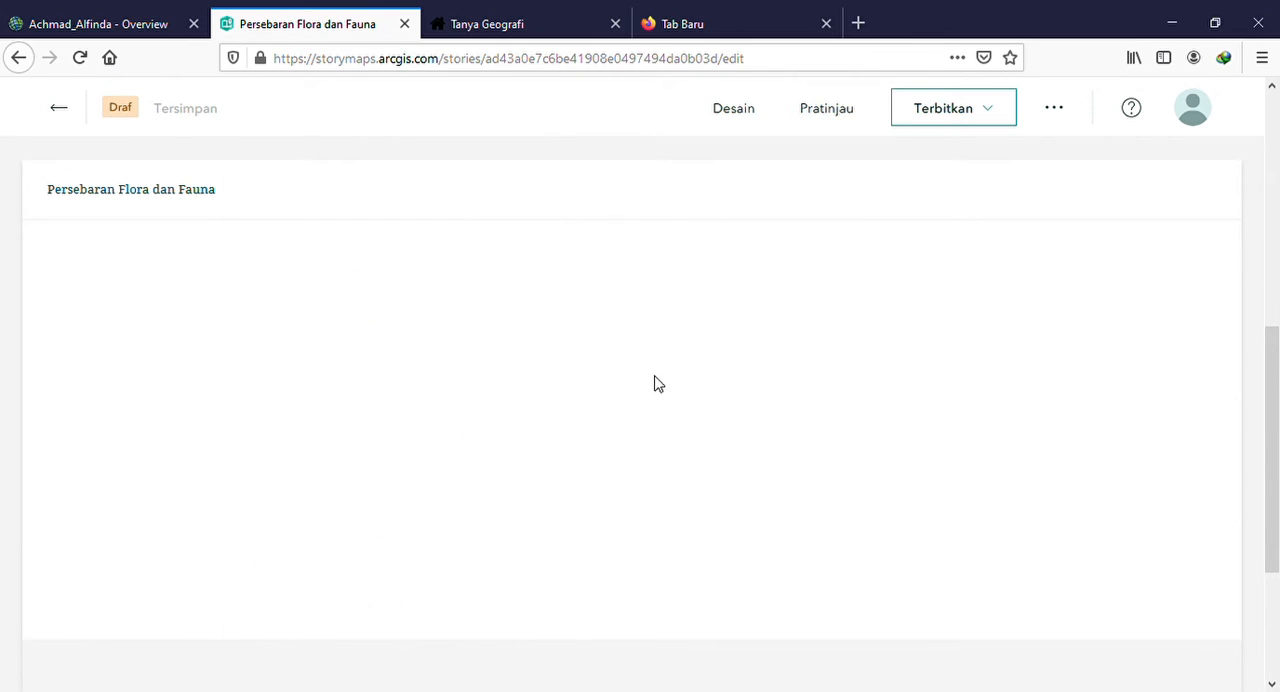
scroll(521, 387, "up", 2)
scroll(452, 371, "up", 3)
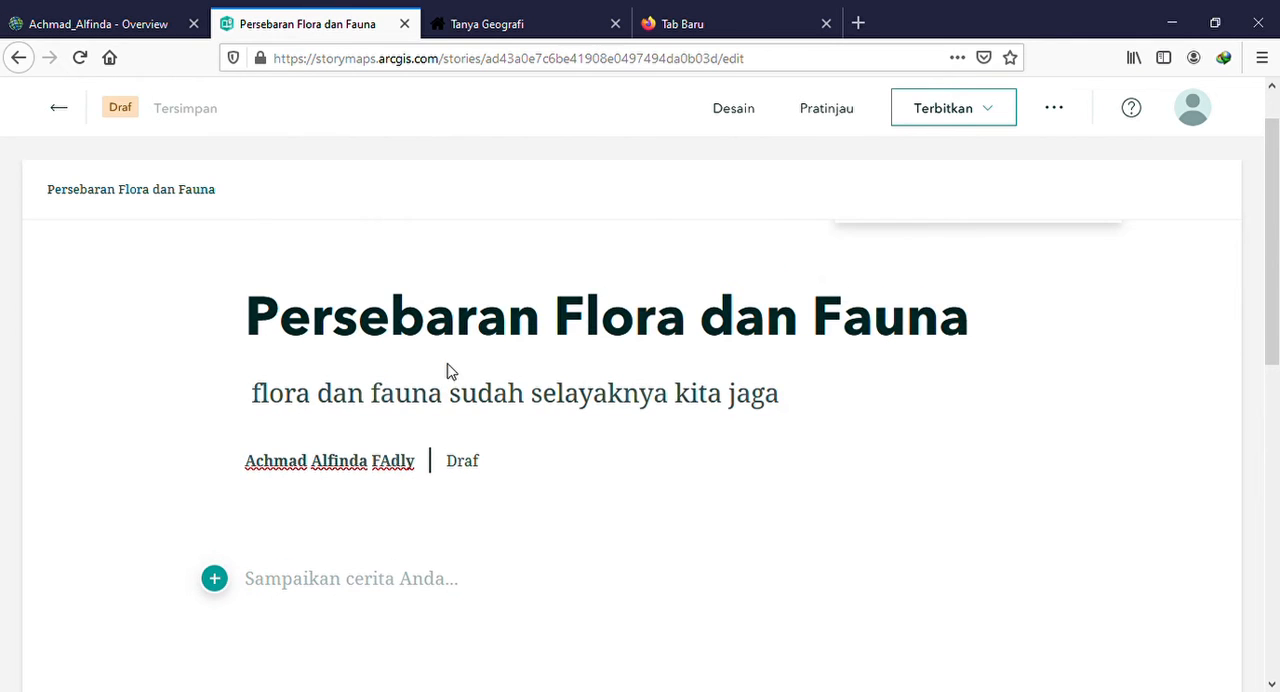
Enter "A. Pendahuluan" as the first text of the story body
scroll(400, 375, "down", 2)
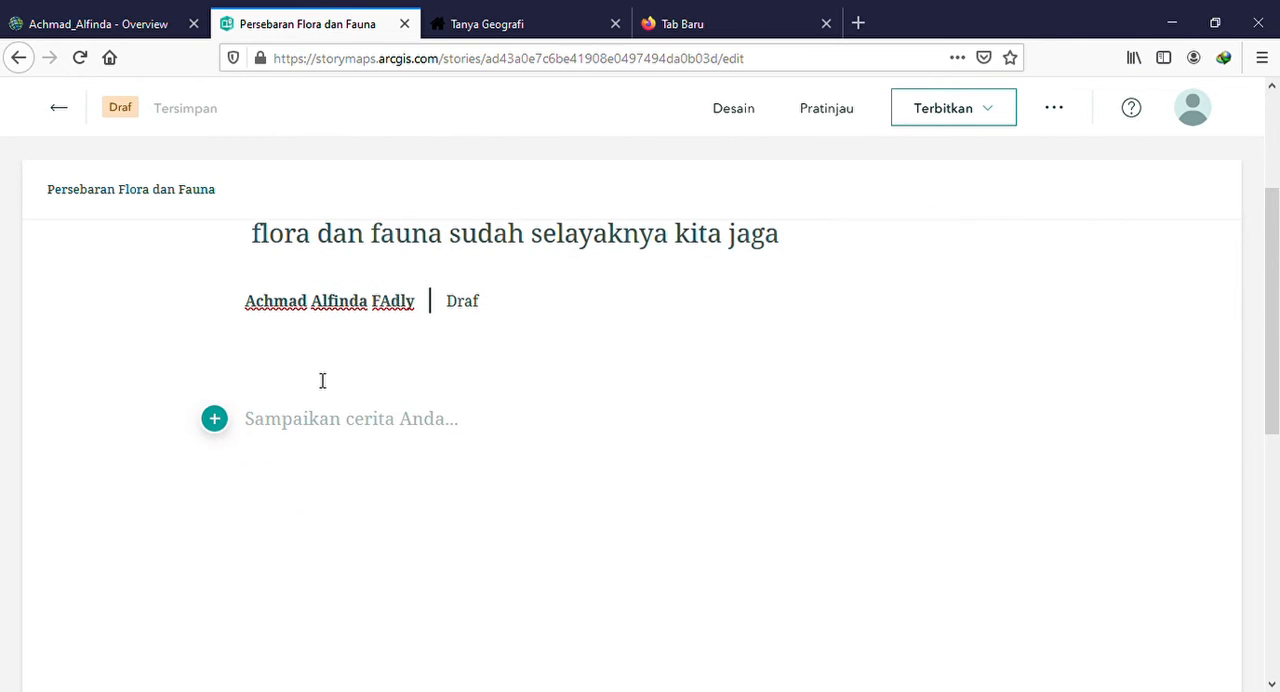
left_click(214, 420)
left_click(214, 419)
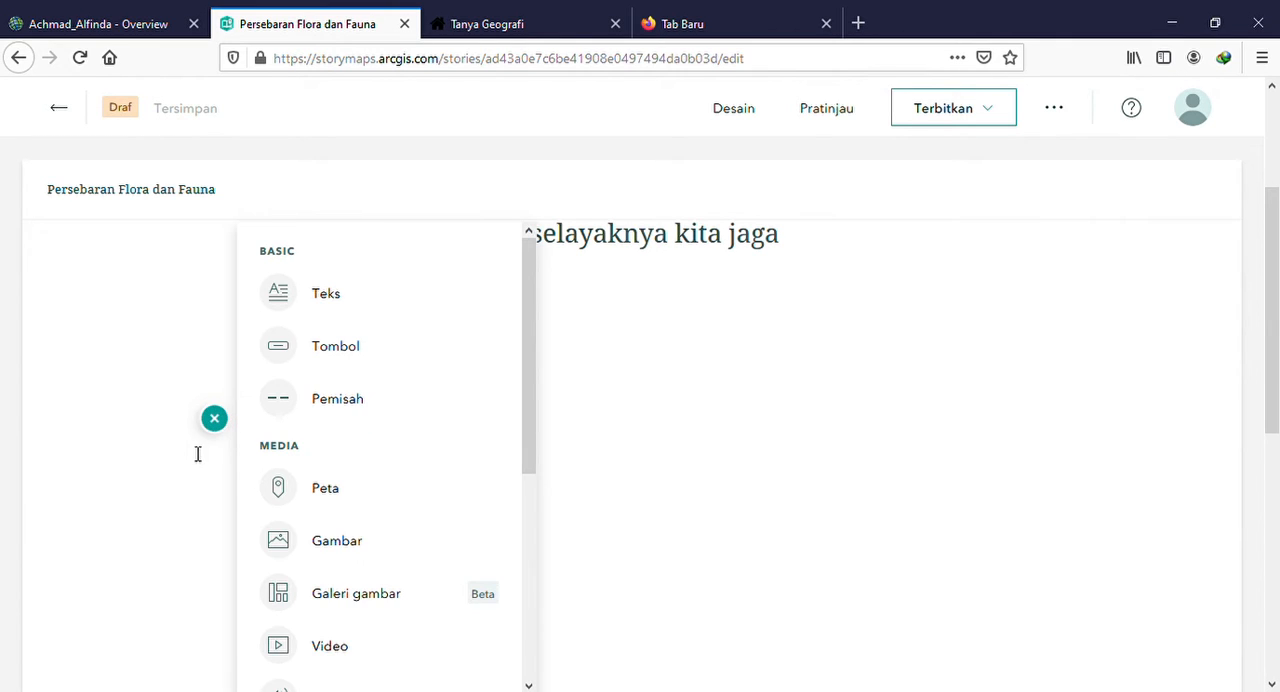
left_click(258, 426)
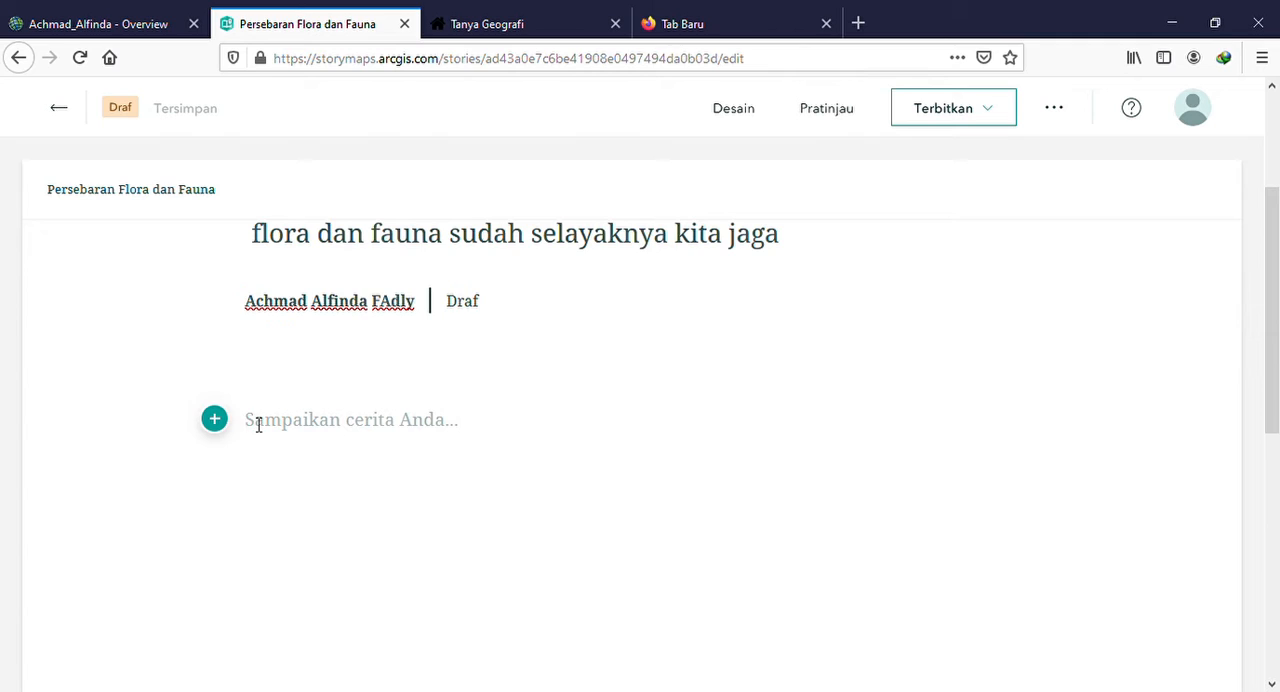
type("A.")
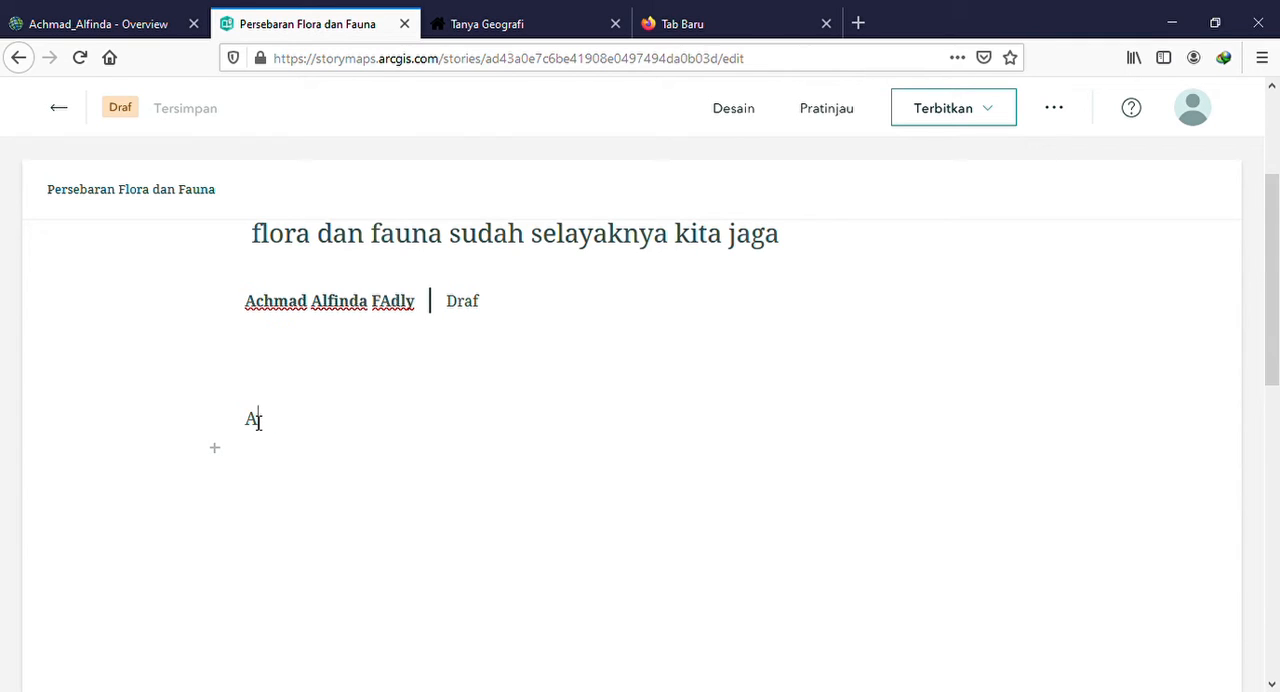
type(" Pendahuluan")
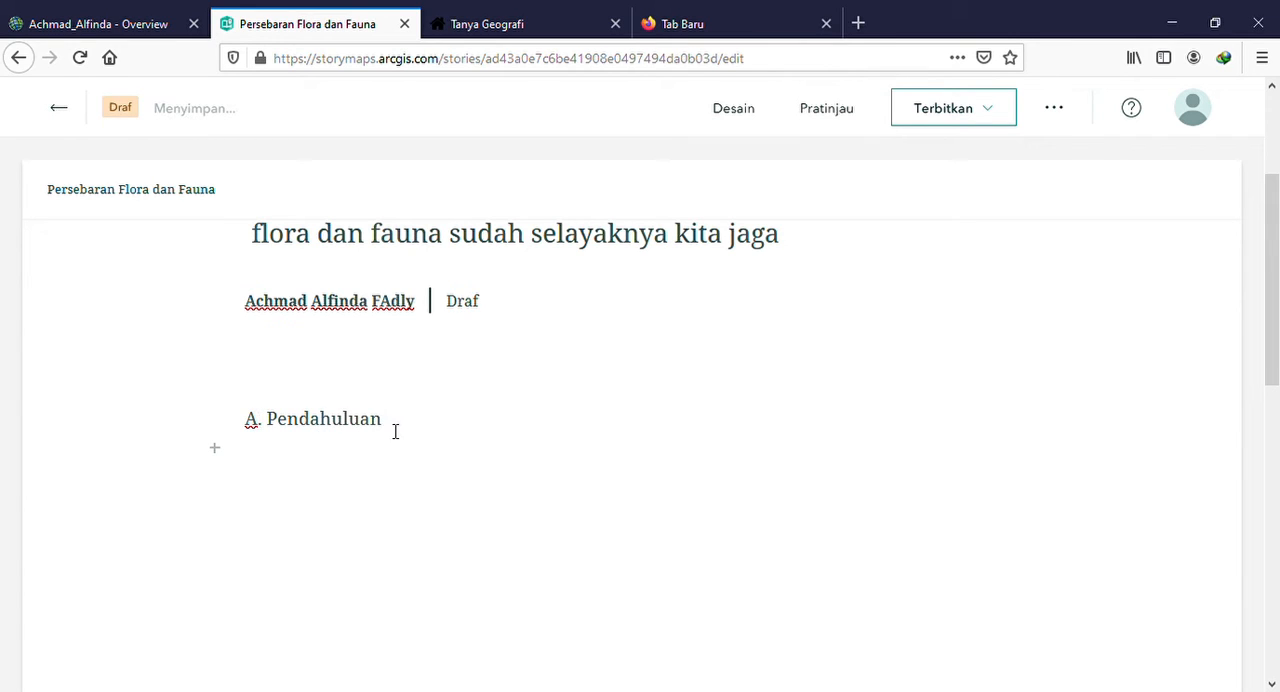
Format the "A. Pendahuluan" text as a Heading and start a new paragraph beneath it
left_click_drag(437, 417, 226, 423)
left_click(283, 463)
left_click_drag(394, 431, 195, 426)
left_click(281, 463)
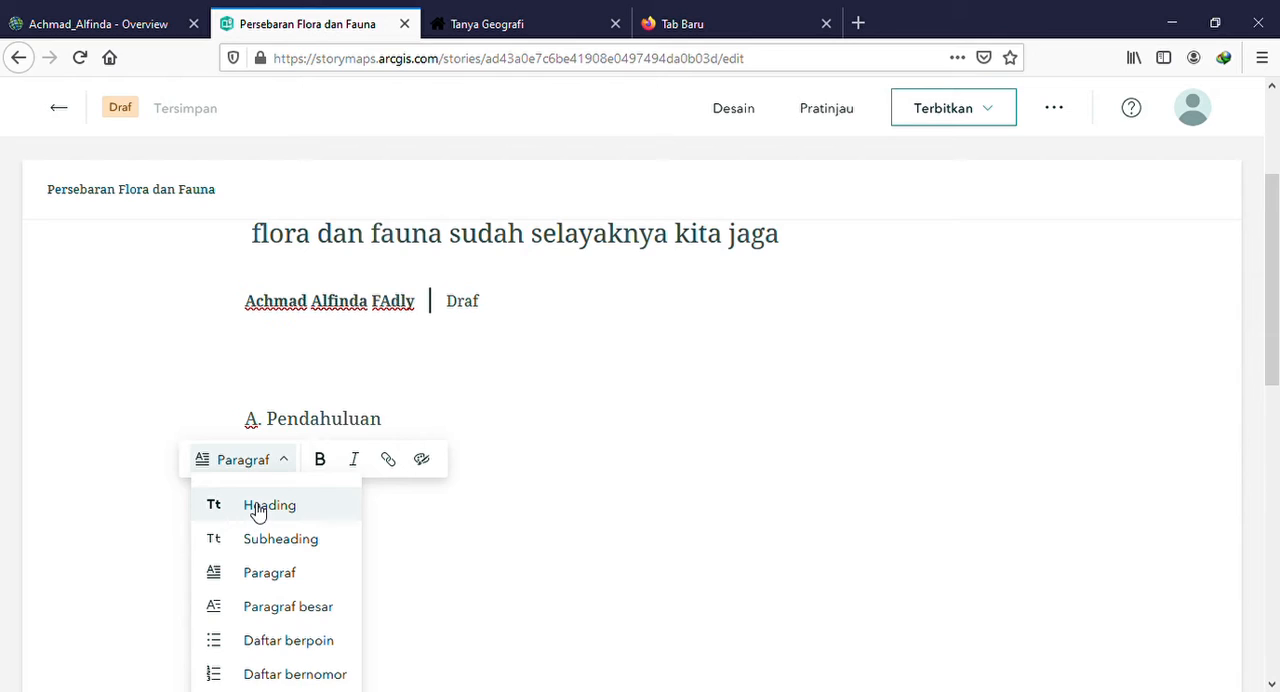
left_click(257, 511)
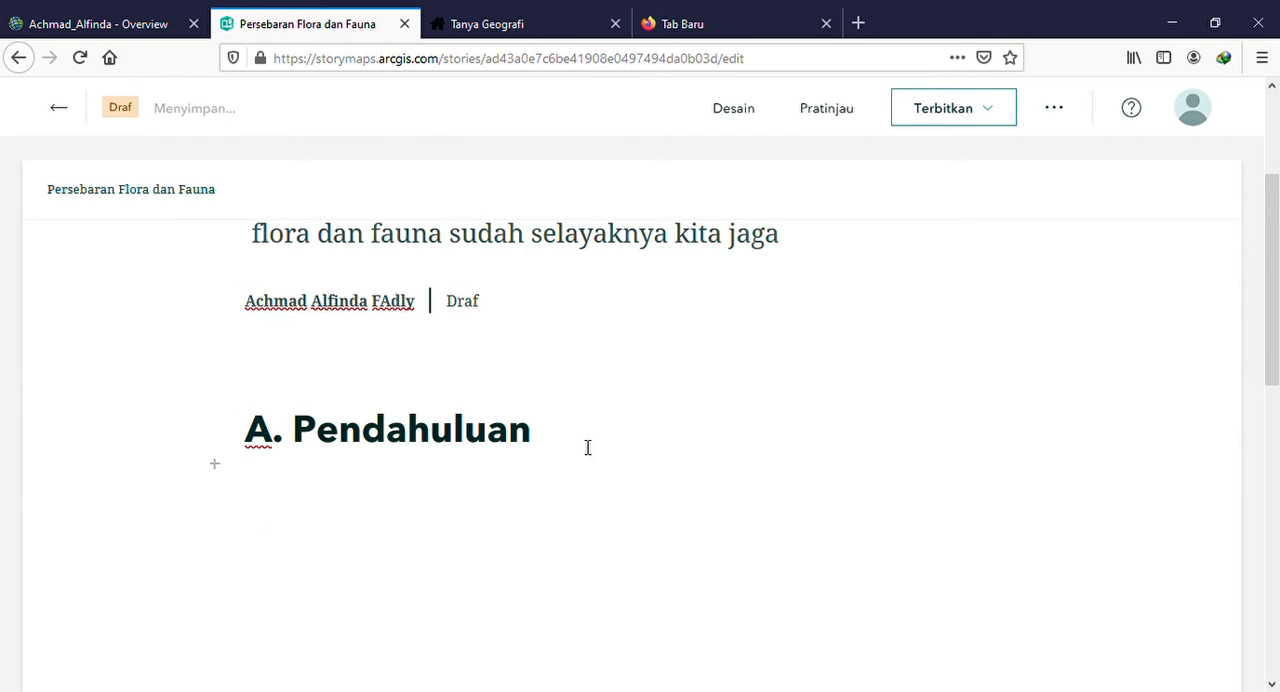
key("Return")
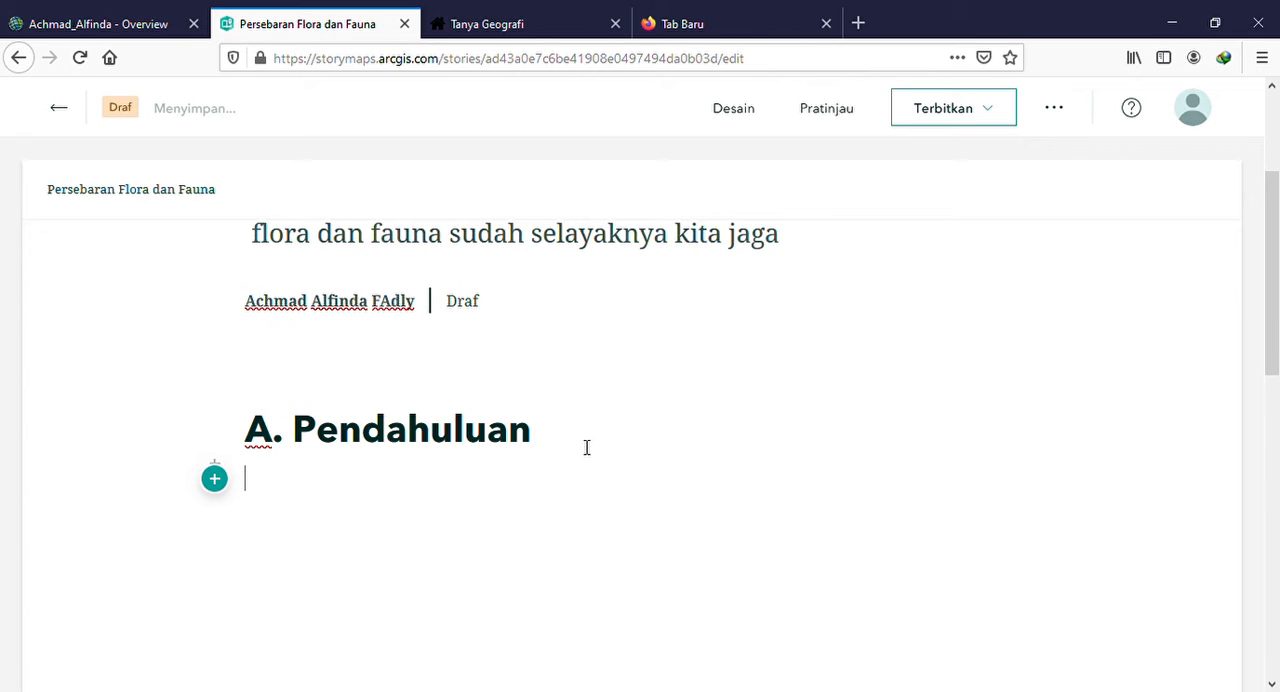
type("F")
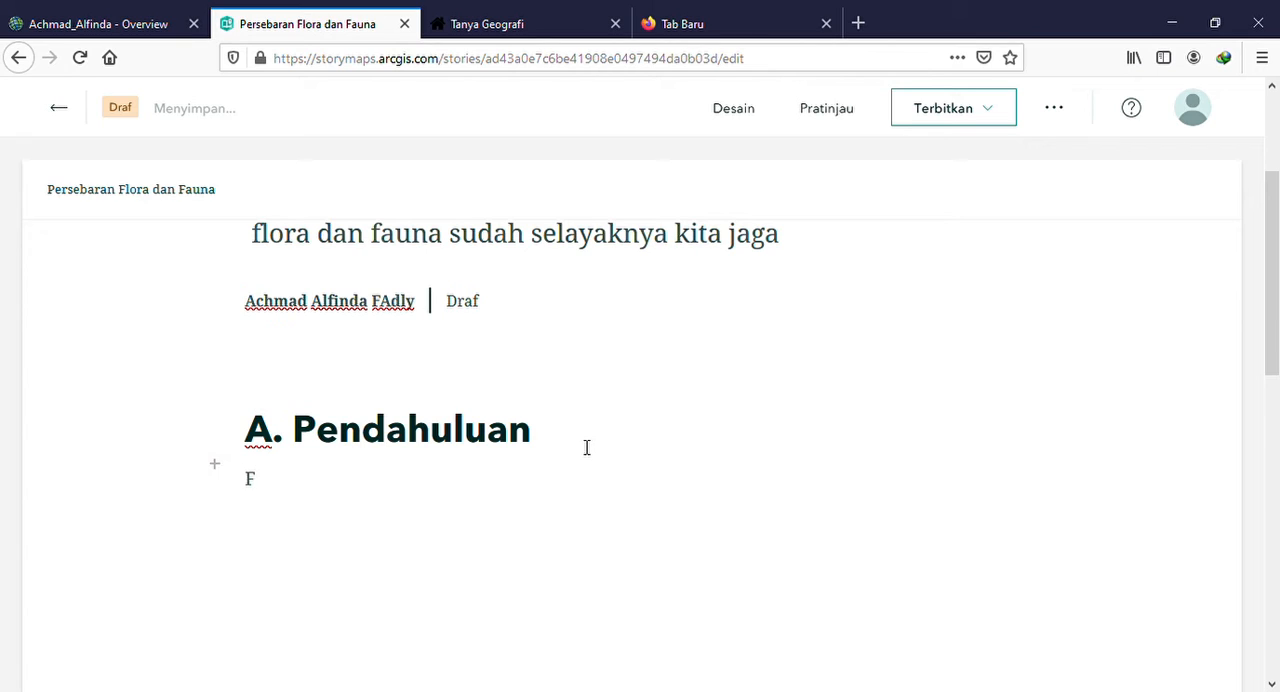
type("lora dan Fau")
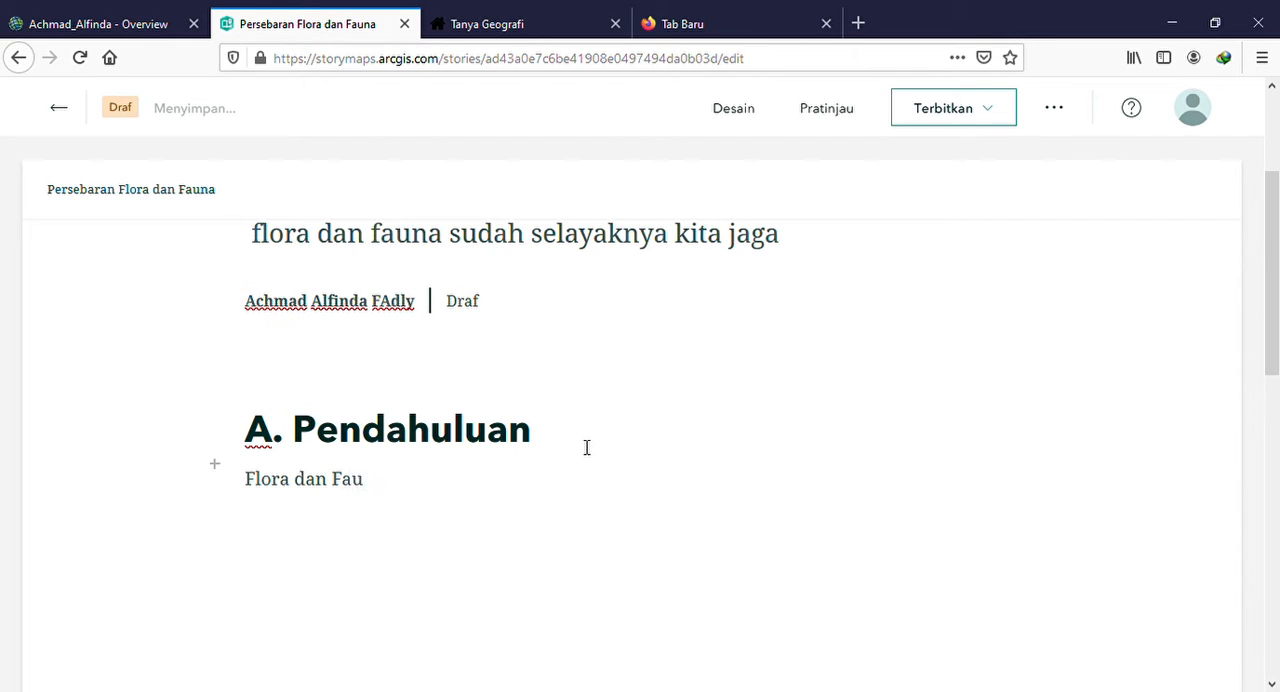
key("BackSpace")
key("BackSpace")
key("BackSpace")
key("BackSpace")
key("BackSpace")
key("BackSpace")
key("BackSpace")
key("BackSpace")
key("BackSpace")
key("BackSpace")
key("BackSpace")
key("BackSpace")
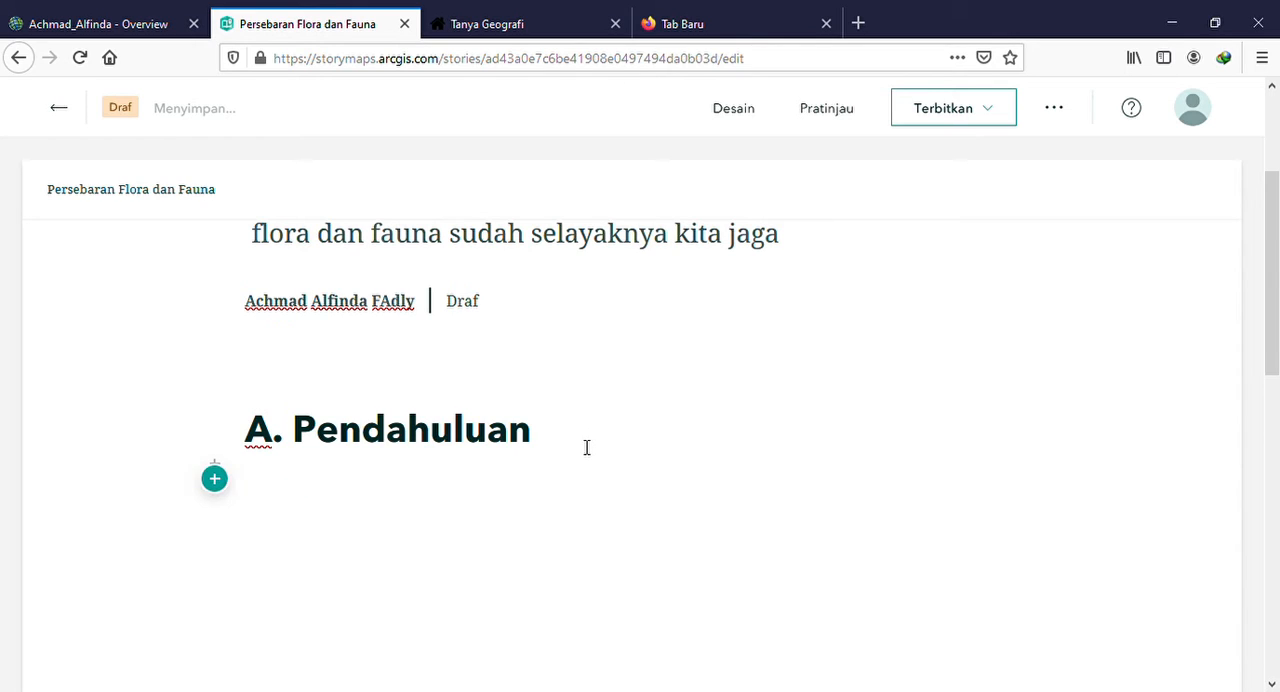
Write the paragraph "Biosfer merupakan lapisan bumi berupa keragaman hayati" under the heading and start an empty block after it
type("Biosfer merups")
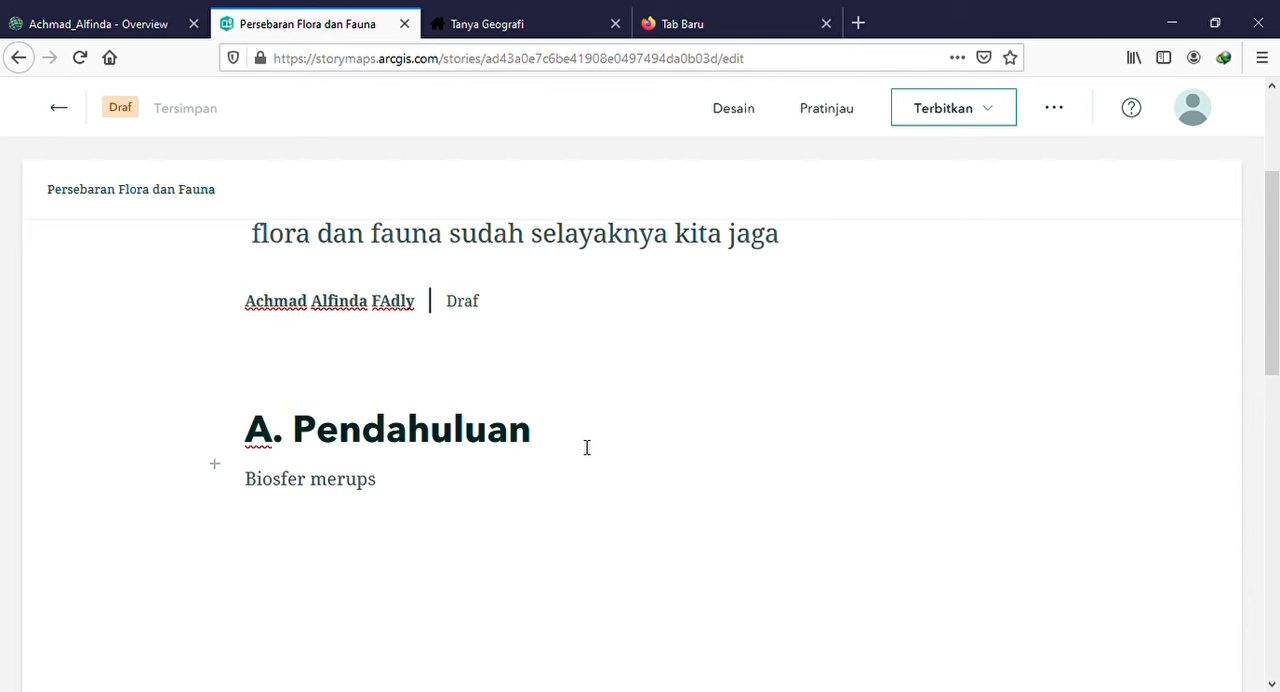
key("BackSpace")
type("akan ")
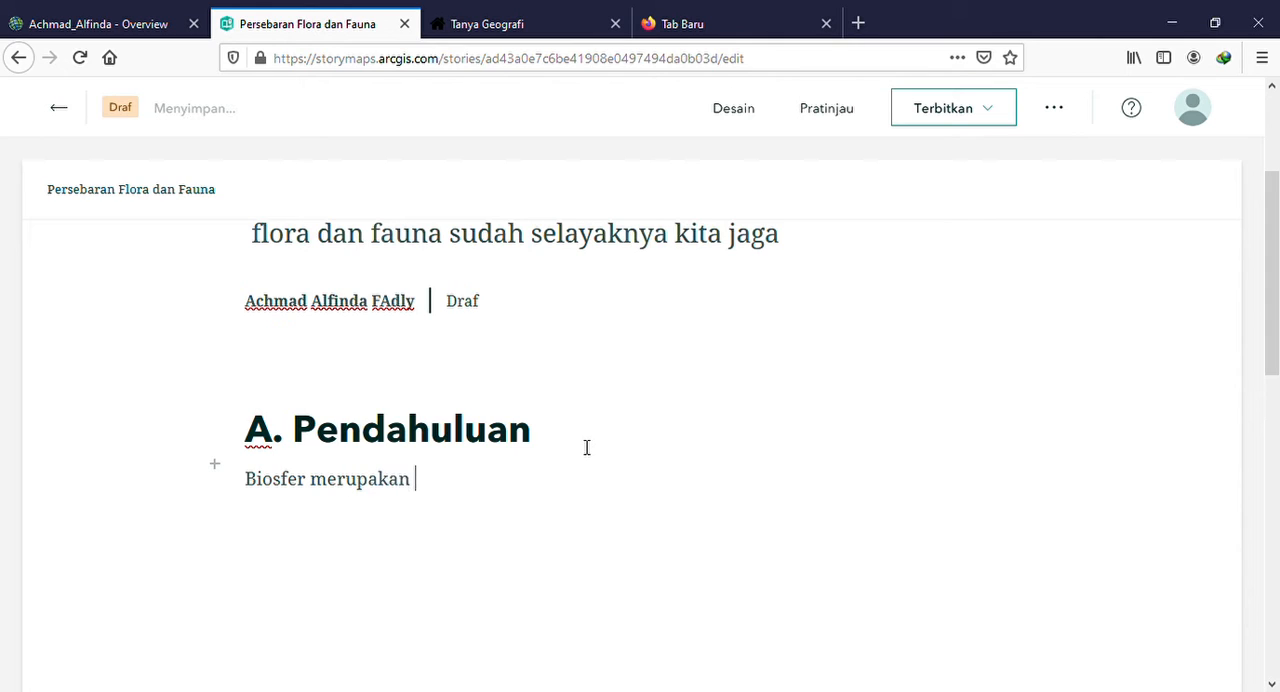
type("lapisan da")
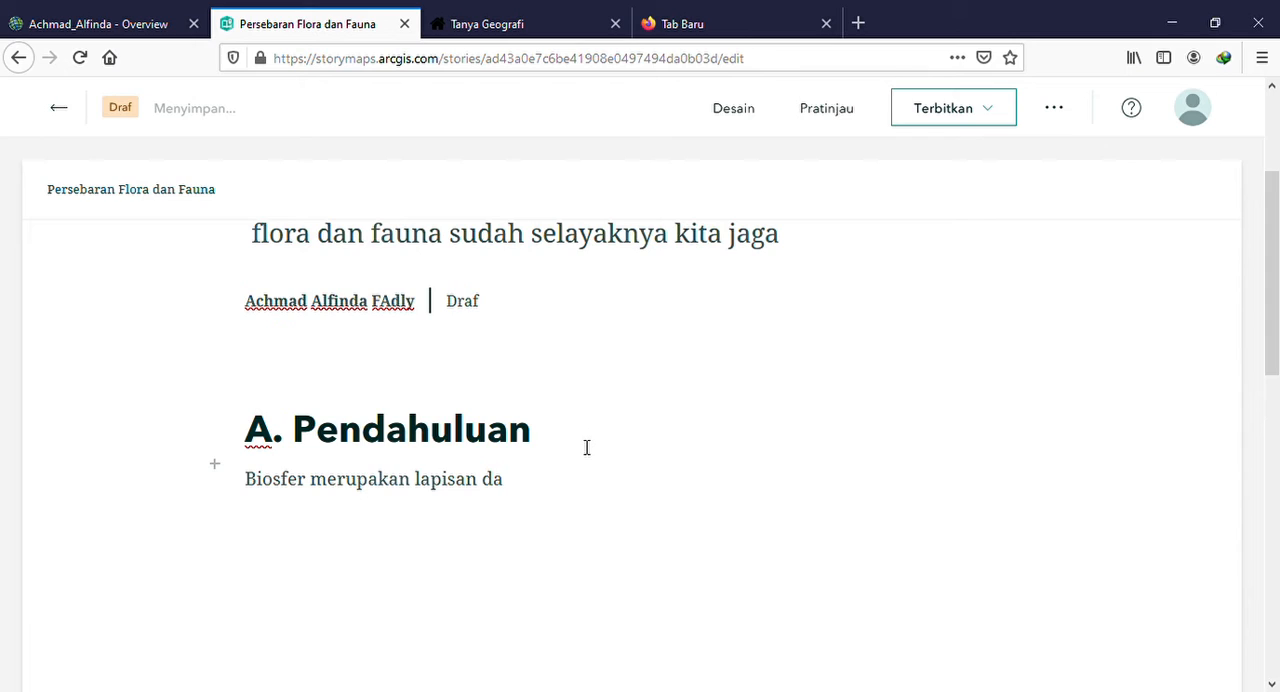
key("BackSpace")
key("BackSpace")
type("bumi berupa kera")
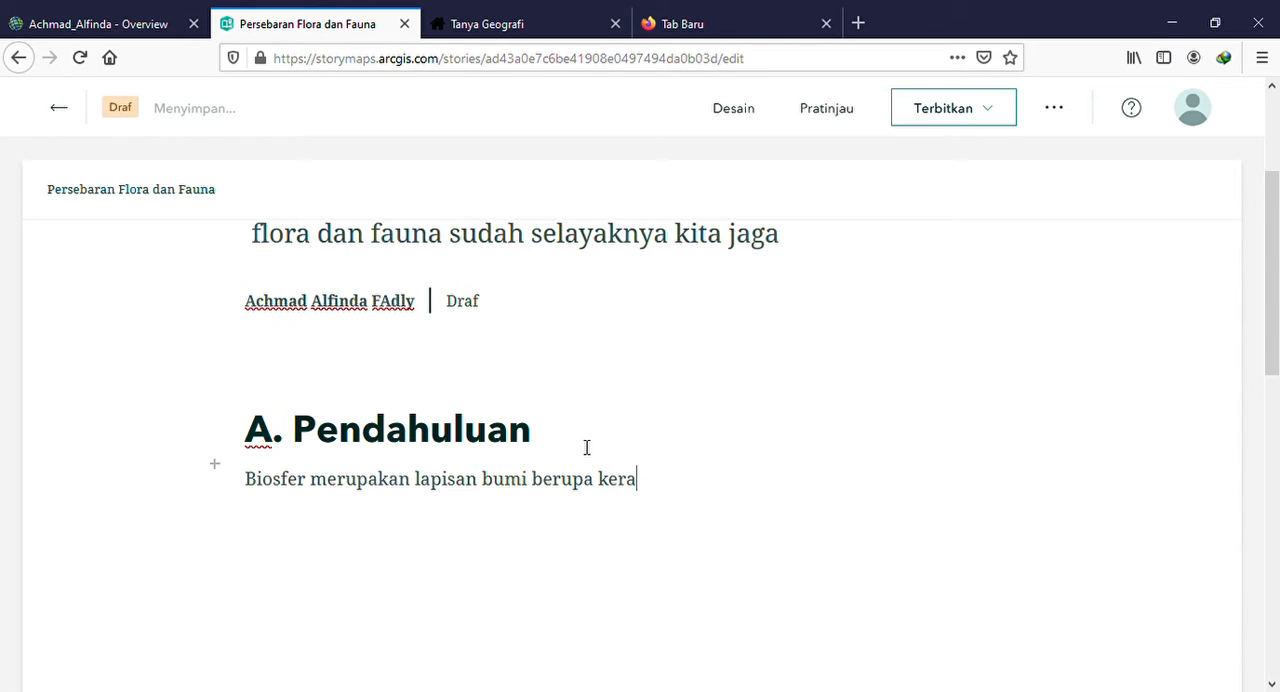
type("gaman hayat")
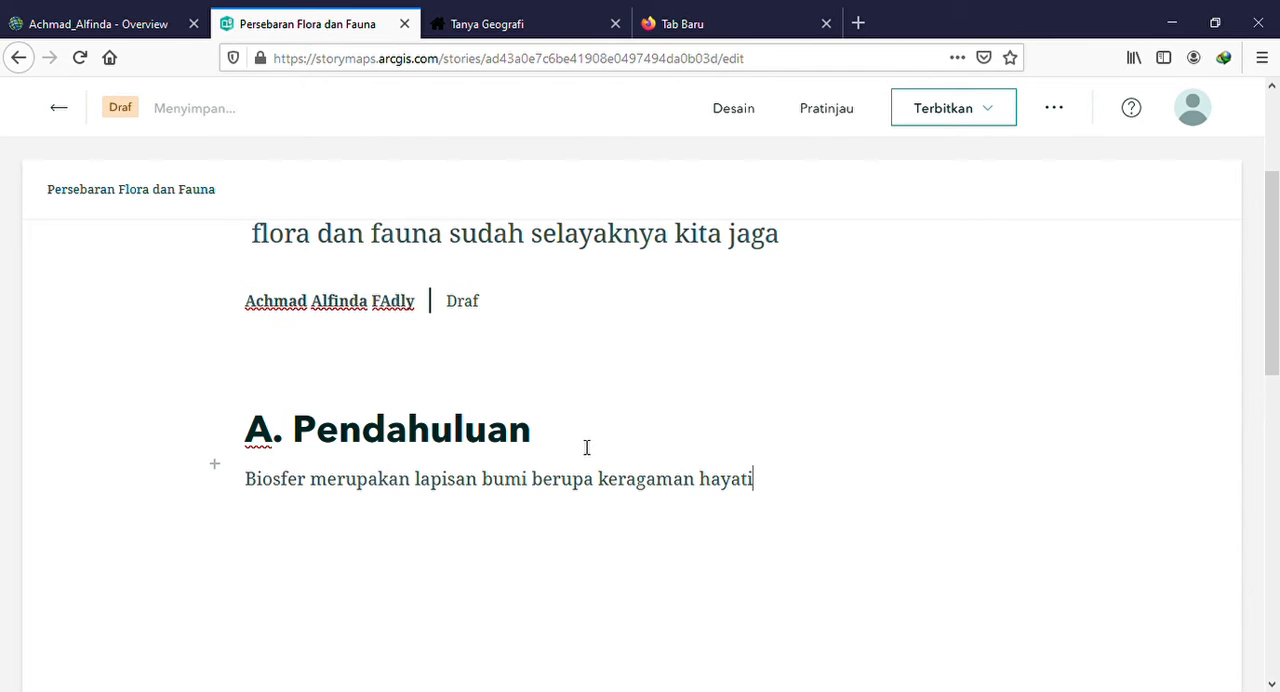
type("i")
key("Return")
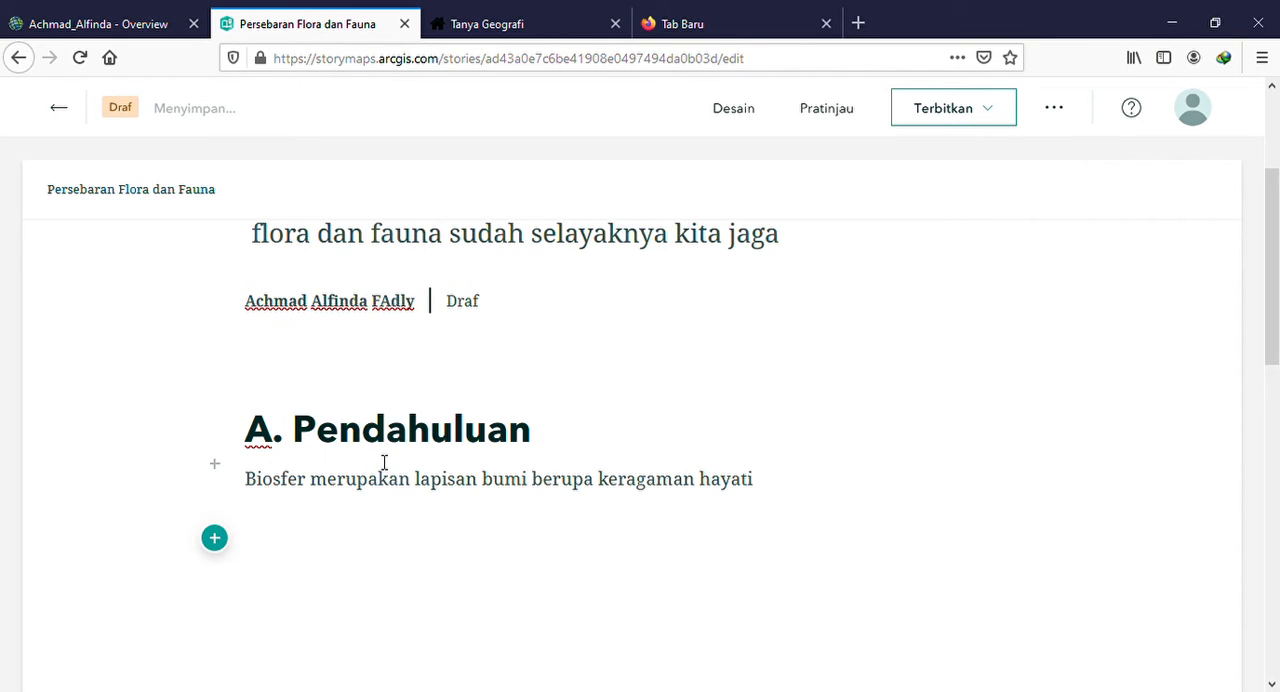
Add a map block below the paragraph, choosing the existing map "Persebaran Fauna di Indonesia"
left_click(222, 545)
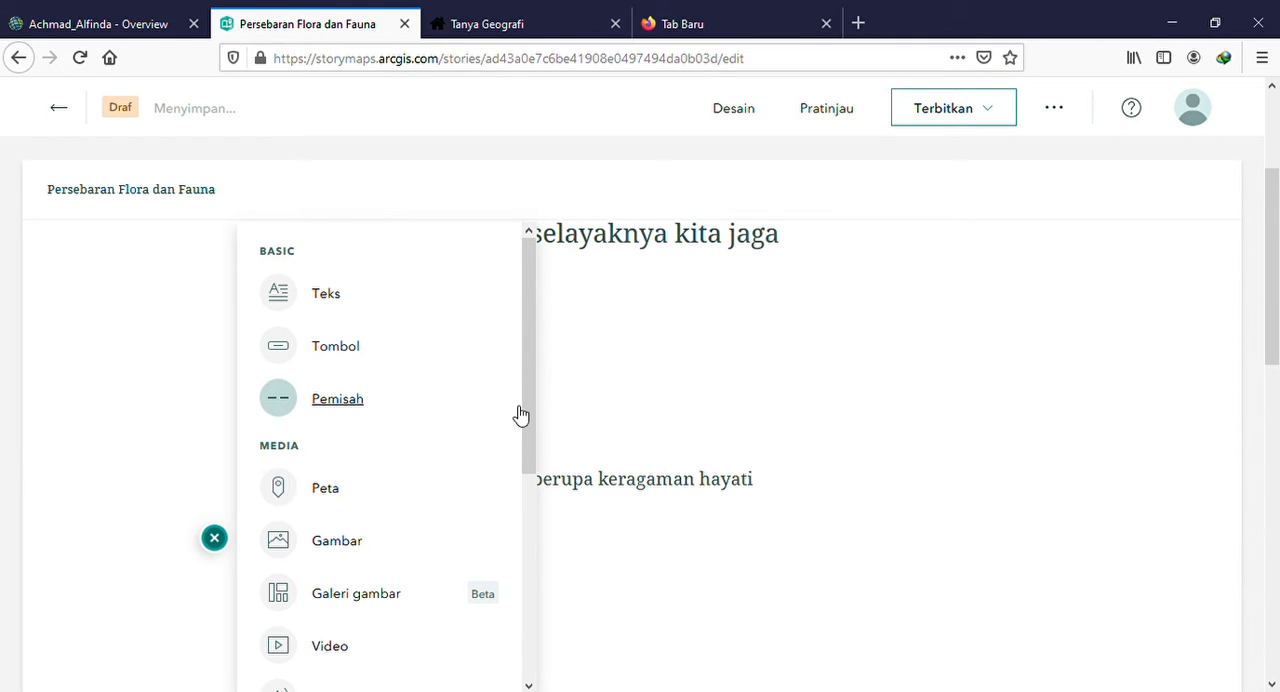
mouse_move(325, 498)
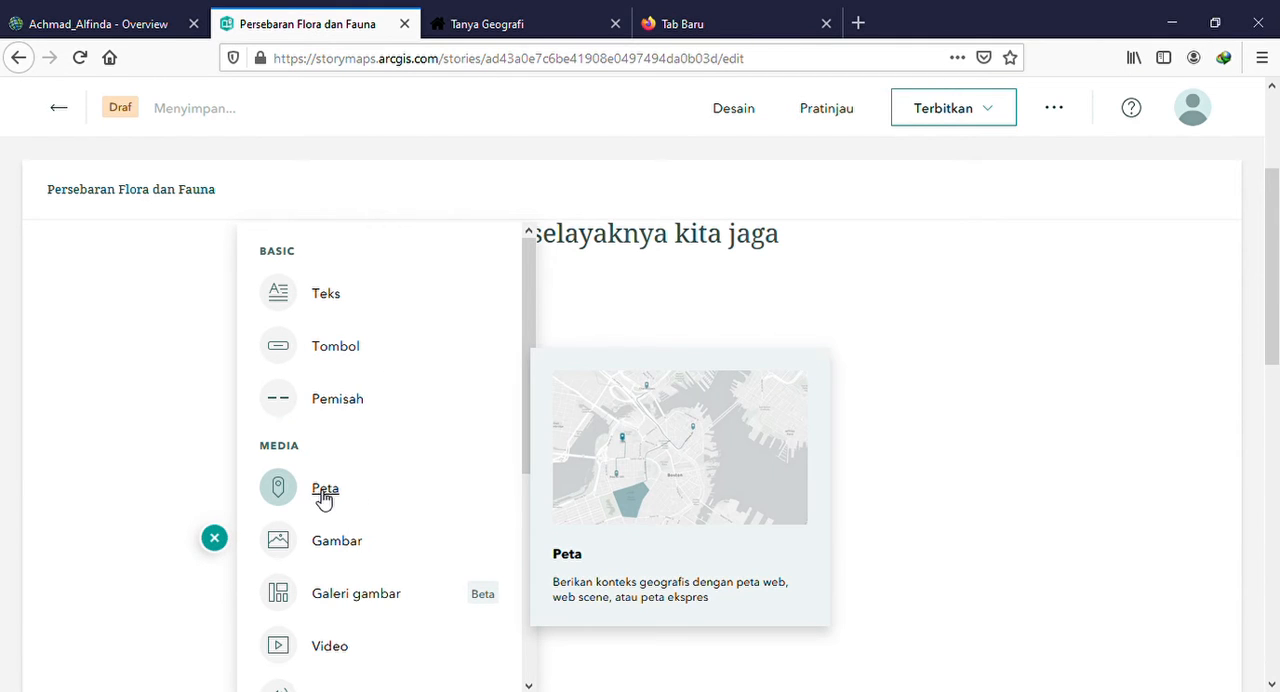
left_click(323, 498)
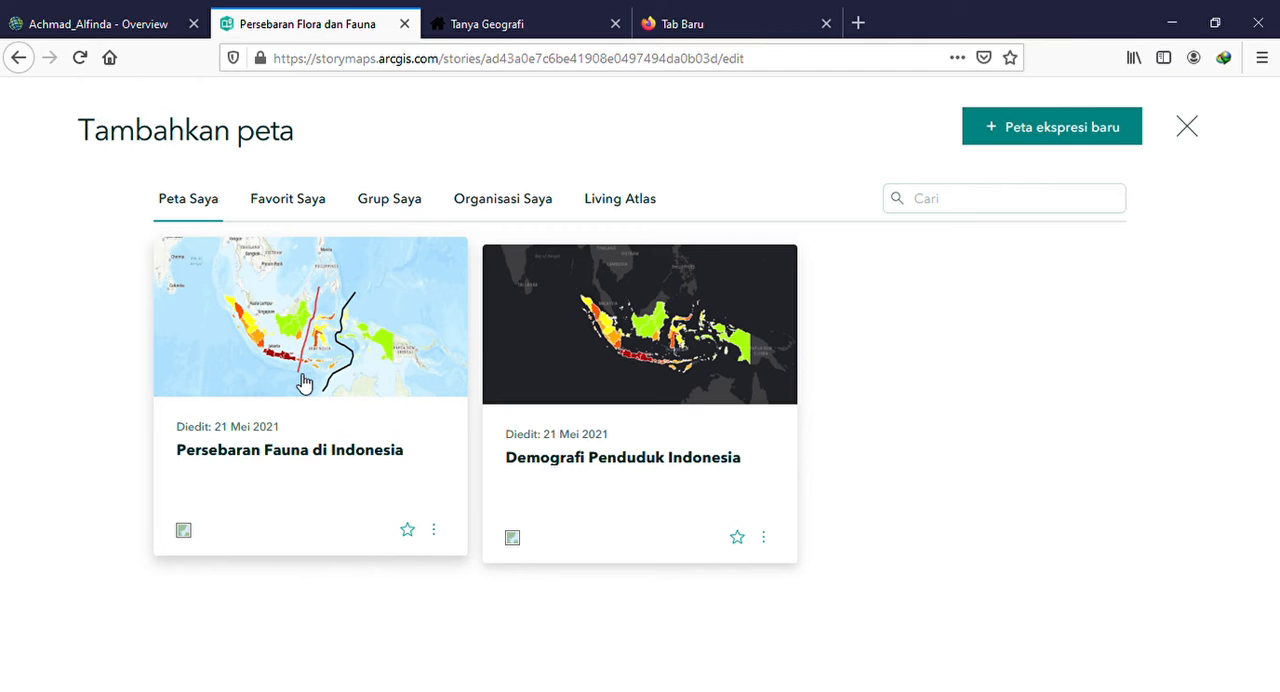
left_click(137, 16)
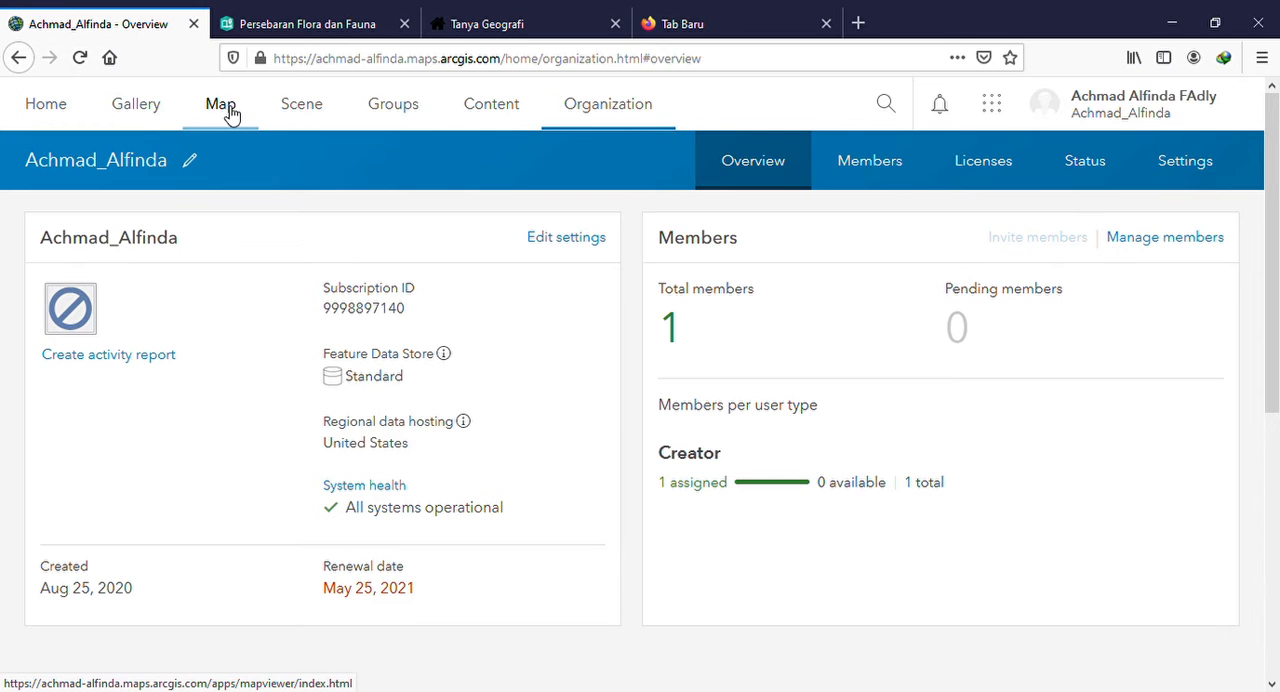
left_click(335, 16)
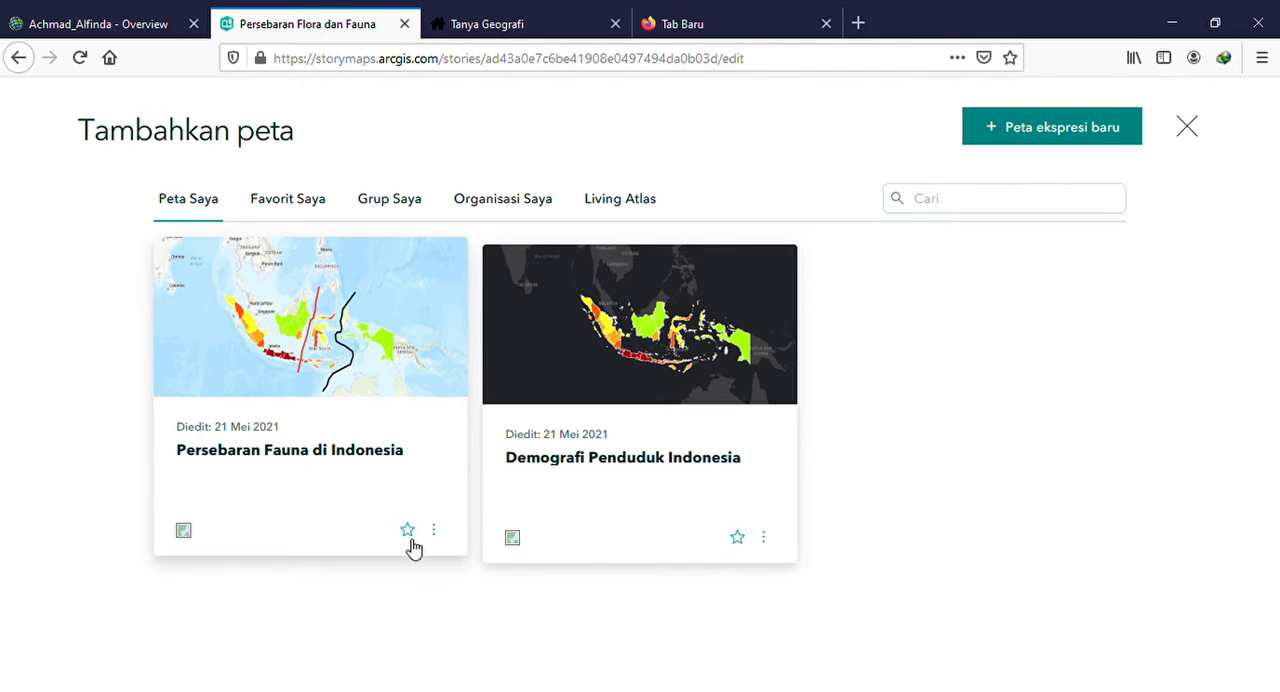
left_click(315, 461)
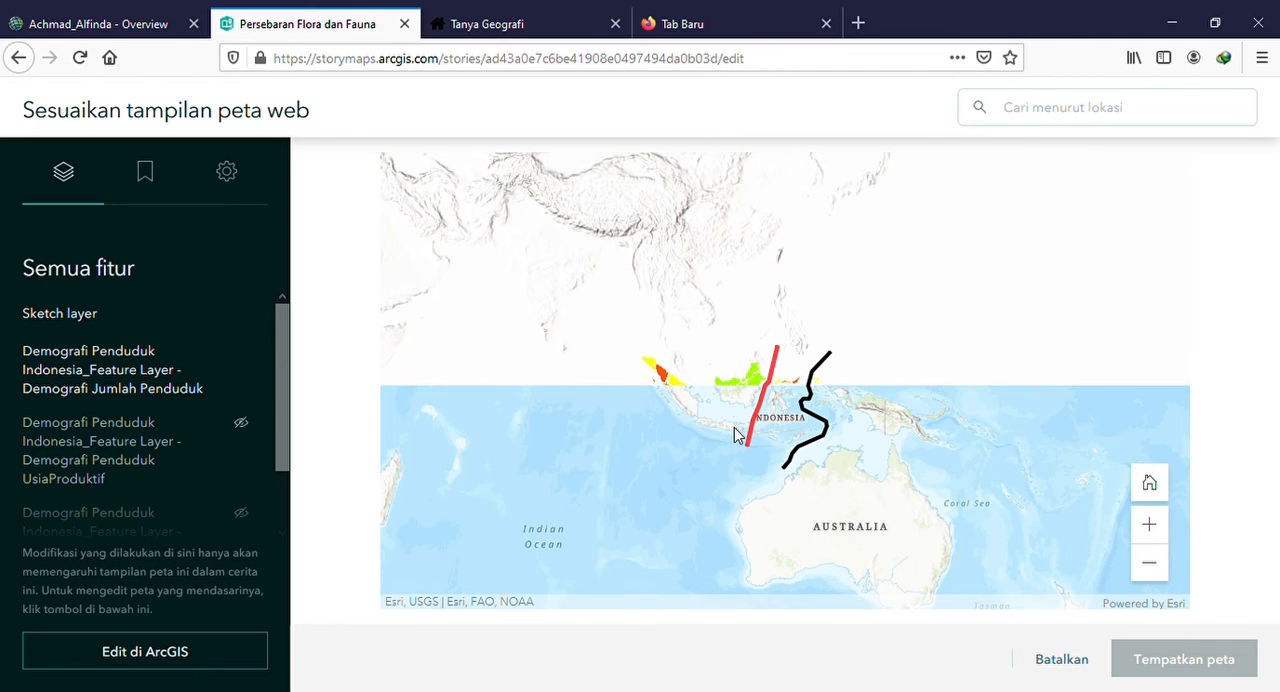
Frame the web map closely on Indonesia and place it in the story
scroll(740, 428, "down", 1)
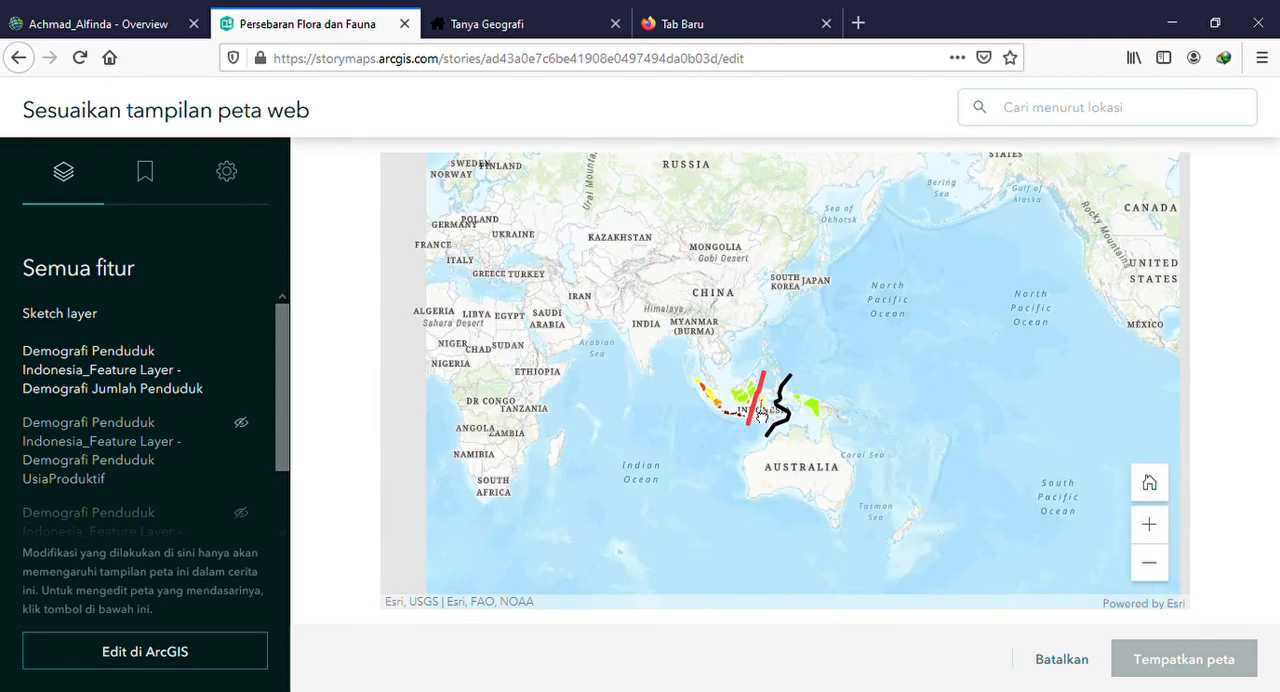
scroll(762, 418, "up", 1)
scroll(752, 410, "up", 1)
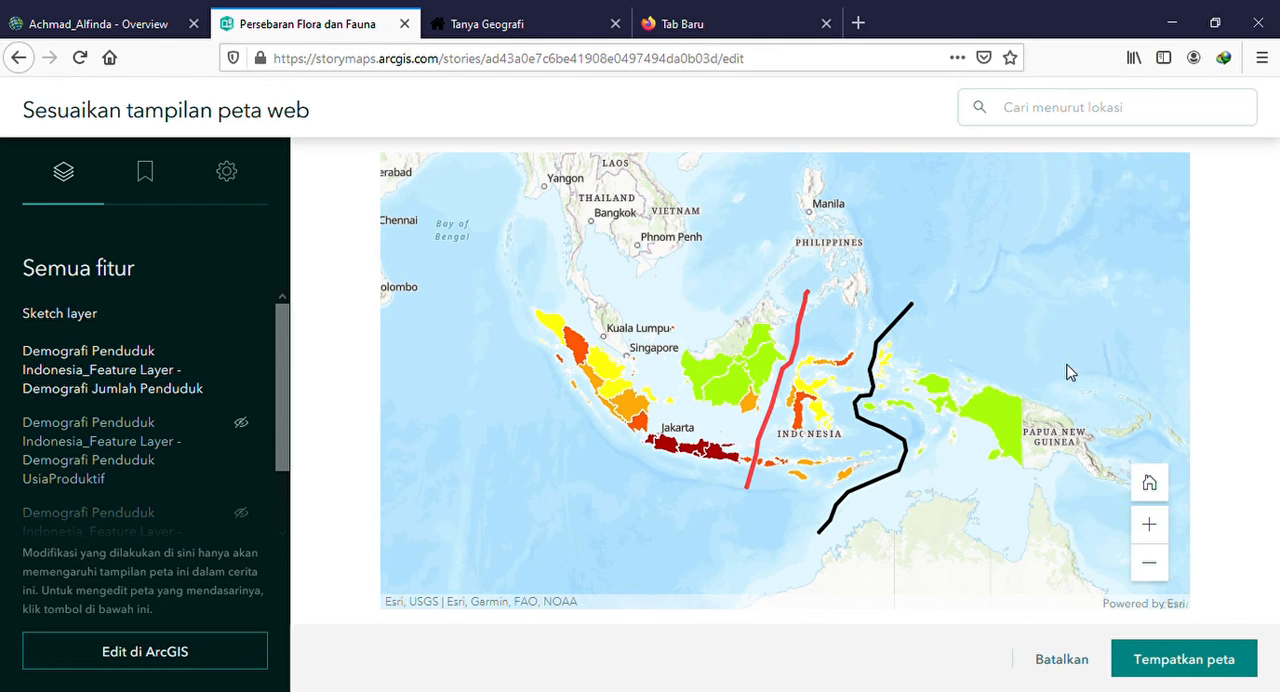
left_click(1220, 665)
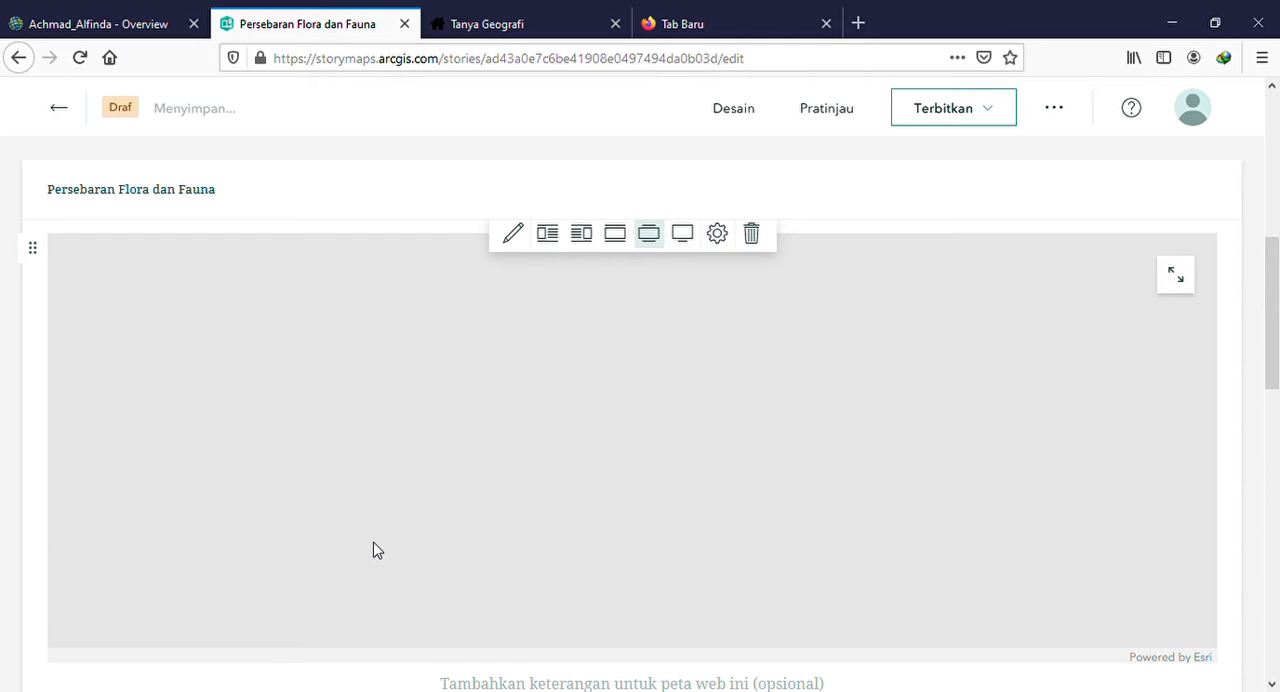
Try the small centred layout and the float-left layout for the inserted map
scroll(377, 550, "down", 2)
scroll(377, 550, "up", 2)
scroll(377, 550, "up", 1)
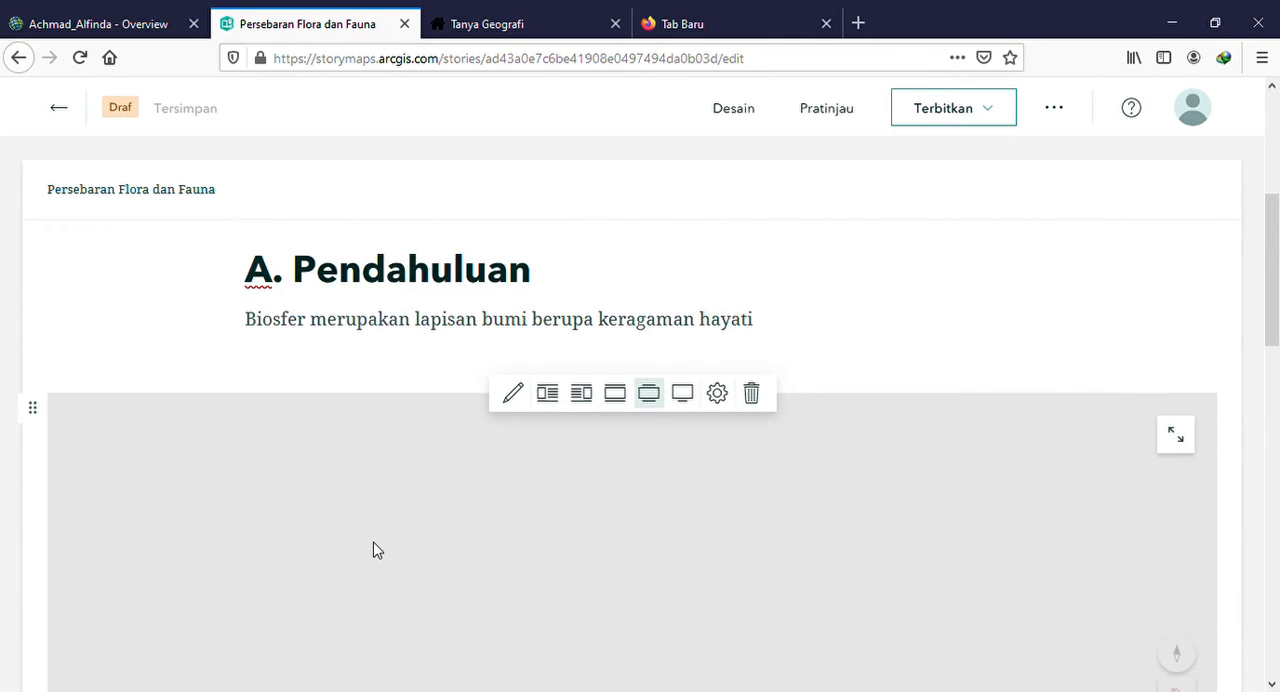
scroll(377, 550, "down", 3)
scroll(377, 550, "up", 2)
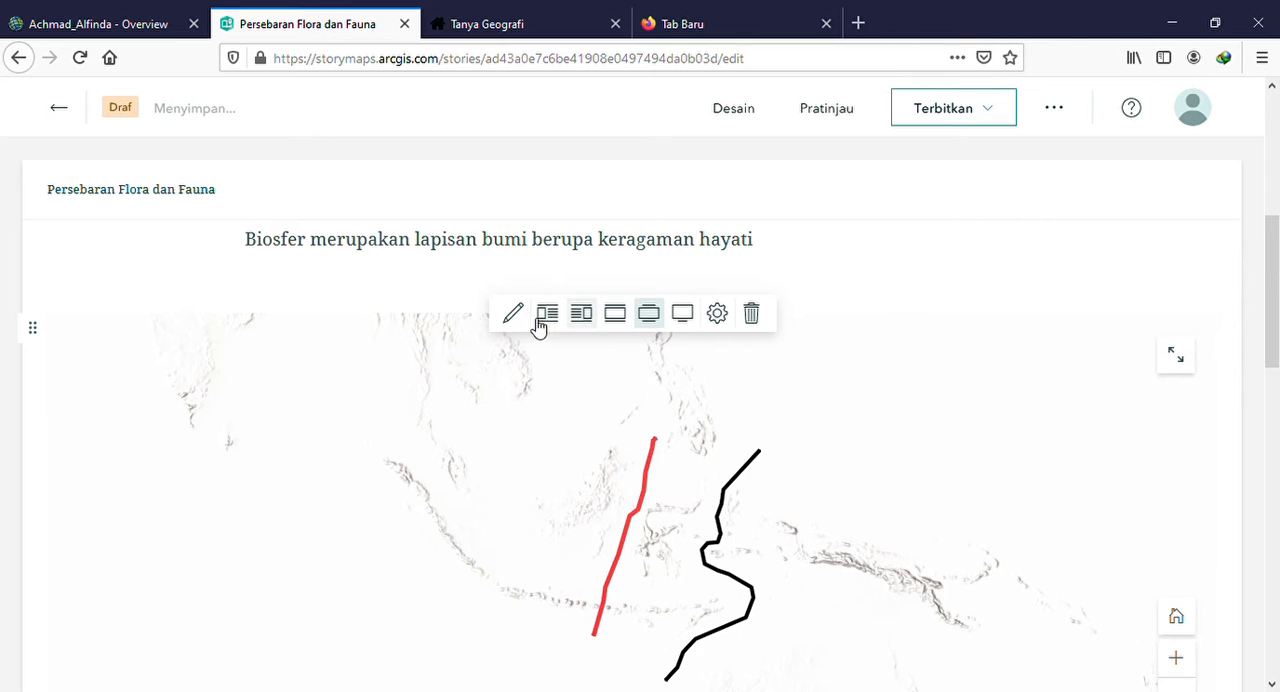
left_click(631, 313)
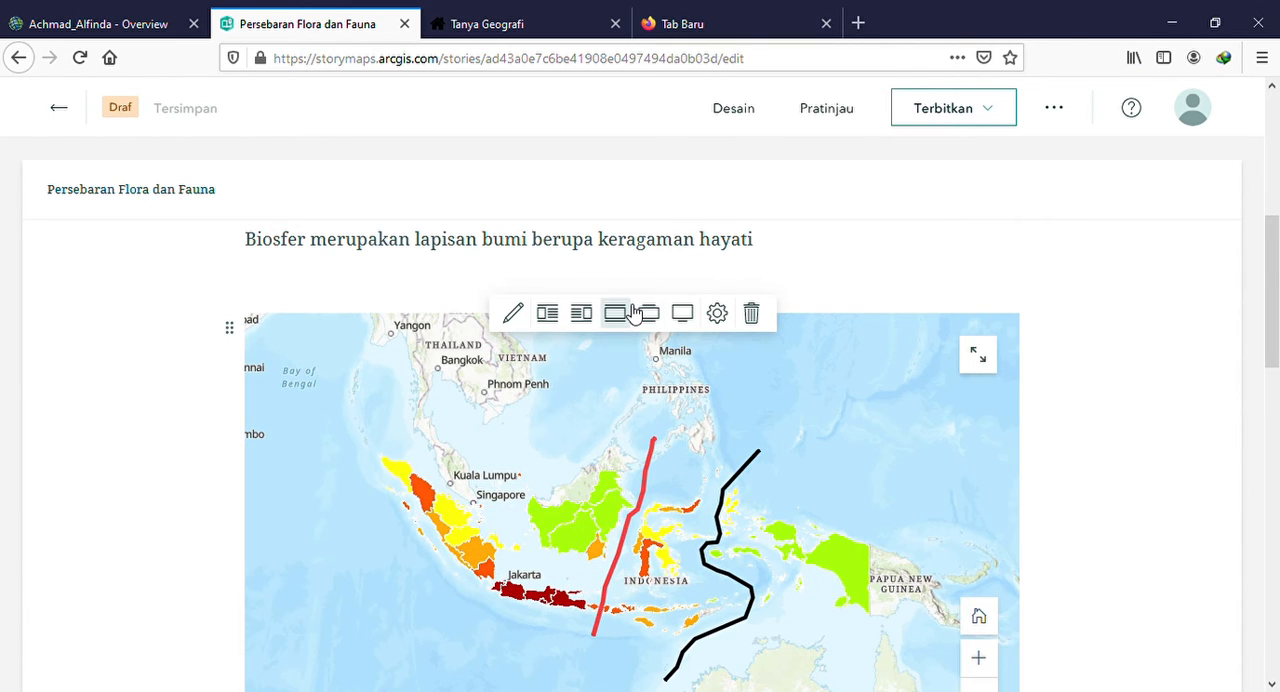
left_click(556, 323)
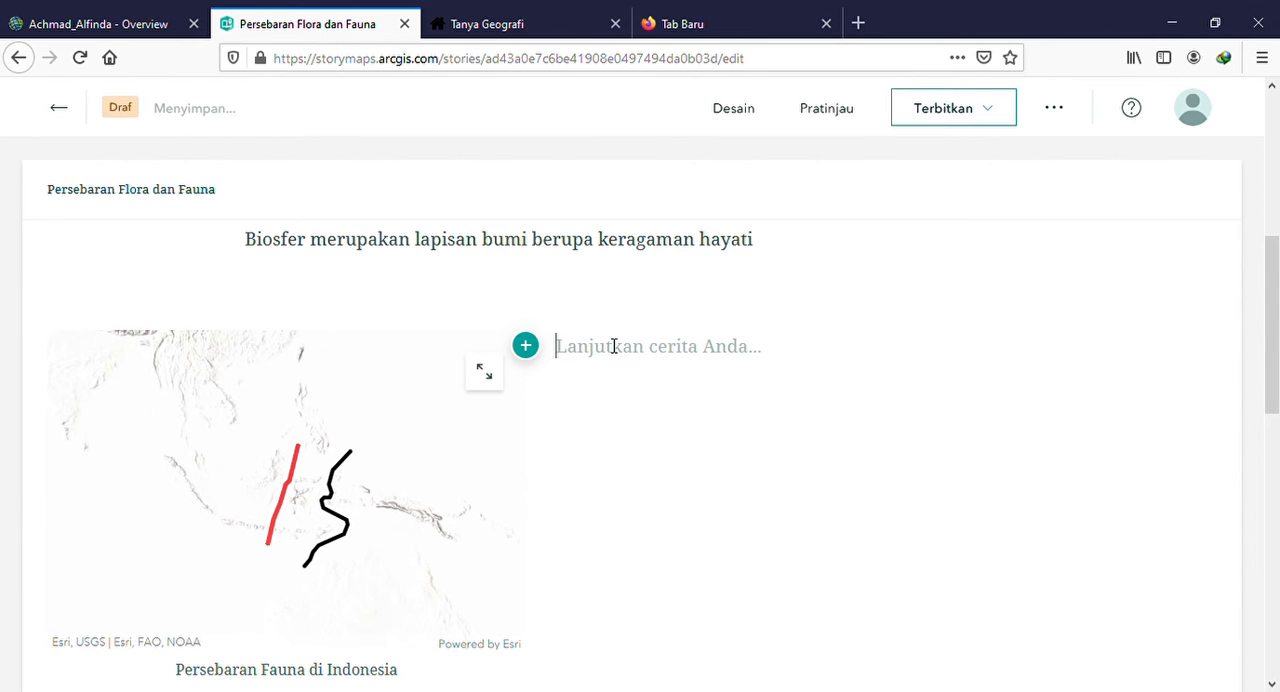
Float the map to the right so that text can run beside it
mouse_move(362, 430)
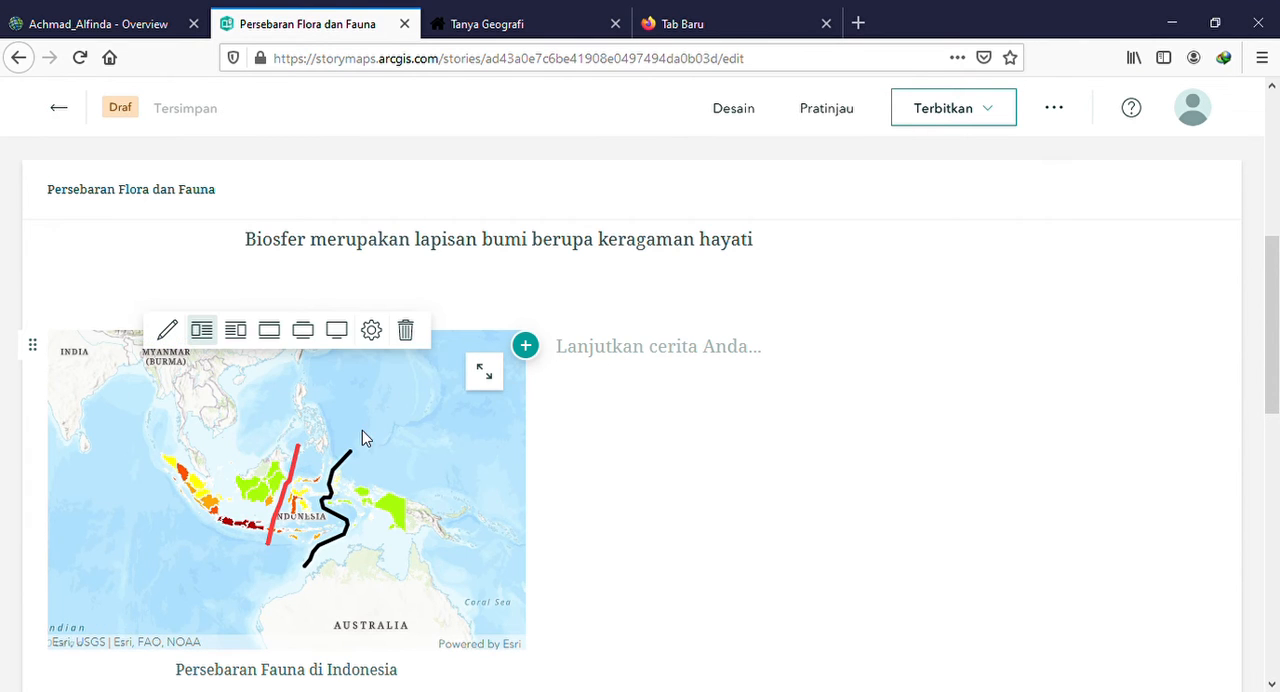
left_click(248, 335)
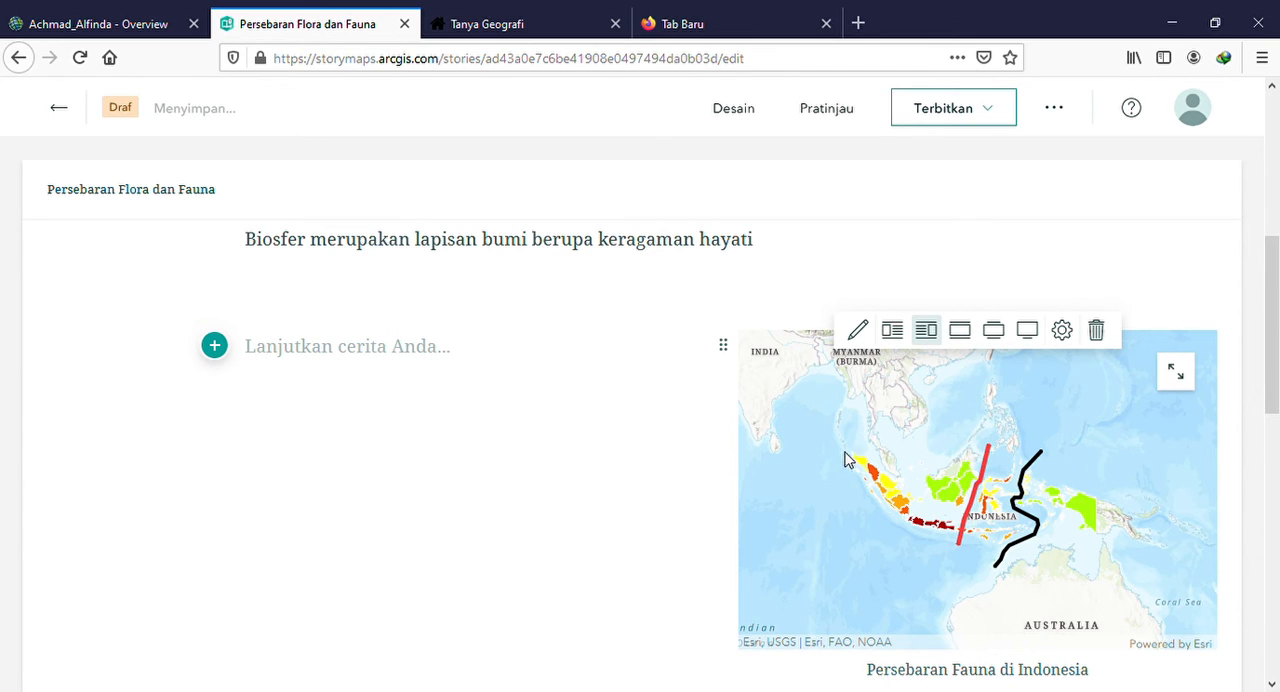
scroll(375, 405, "down", 3)
scroll(371, 403, "up", 2)
scroll(373, 404, "down", 3)
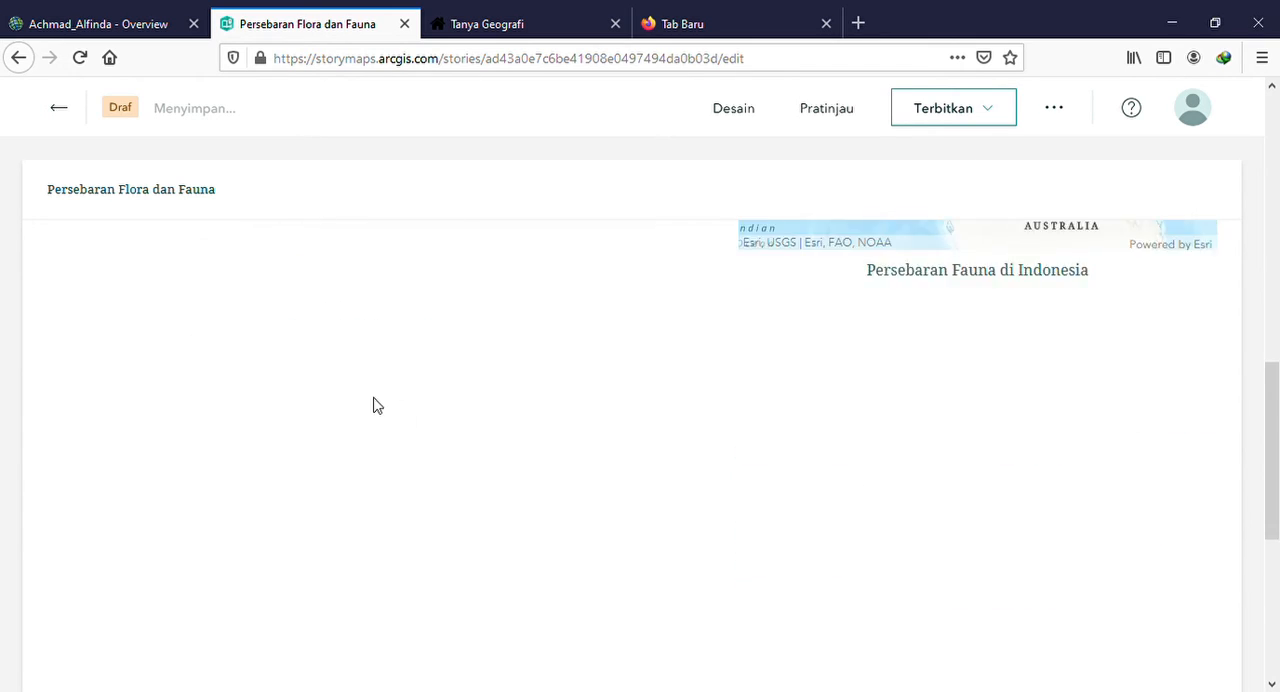
scroll(555, 314, "up", 2)
scroll(437, 357, "down", 2)
scroll(249, 343, "up", 4)
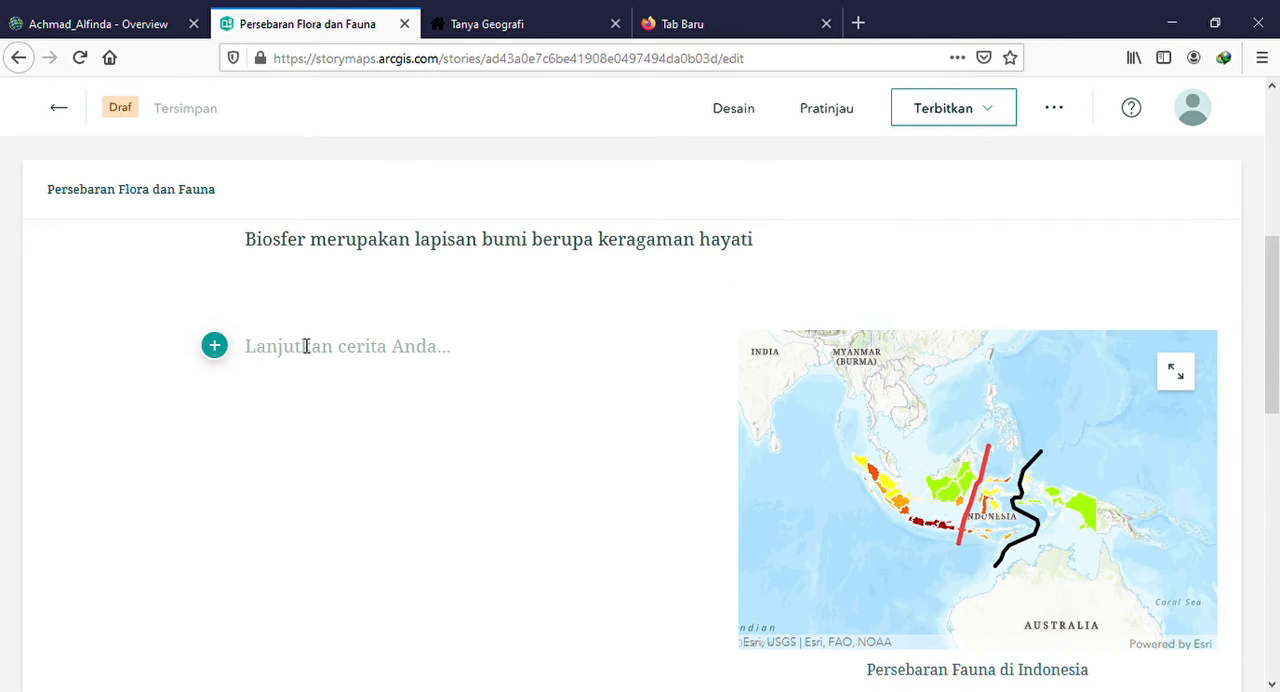
Start an embed block beside the map and copy the address of the "Bioma-Bioma di Dunia" article from the Tanya Geografi blog
left_click(220, 350)
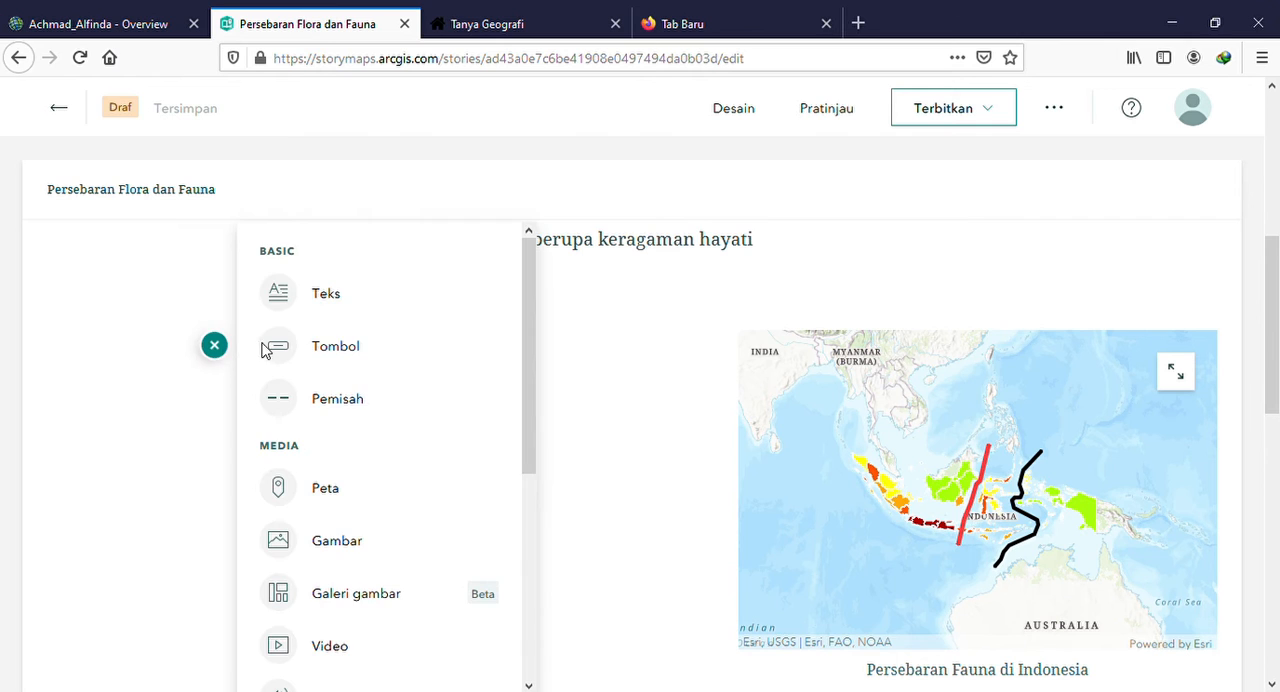
scroll(313, 428, "down", 2)
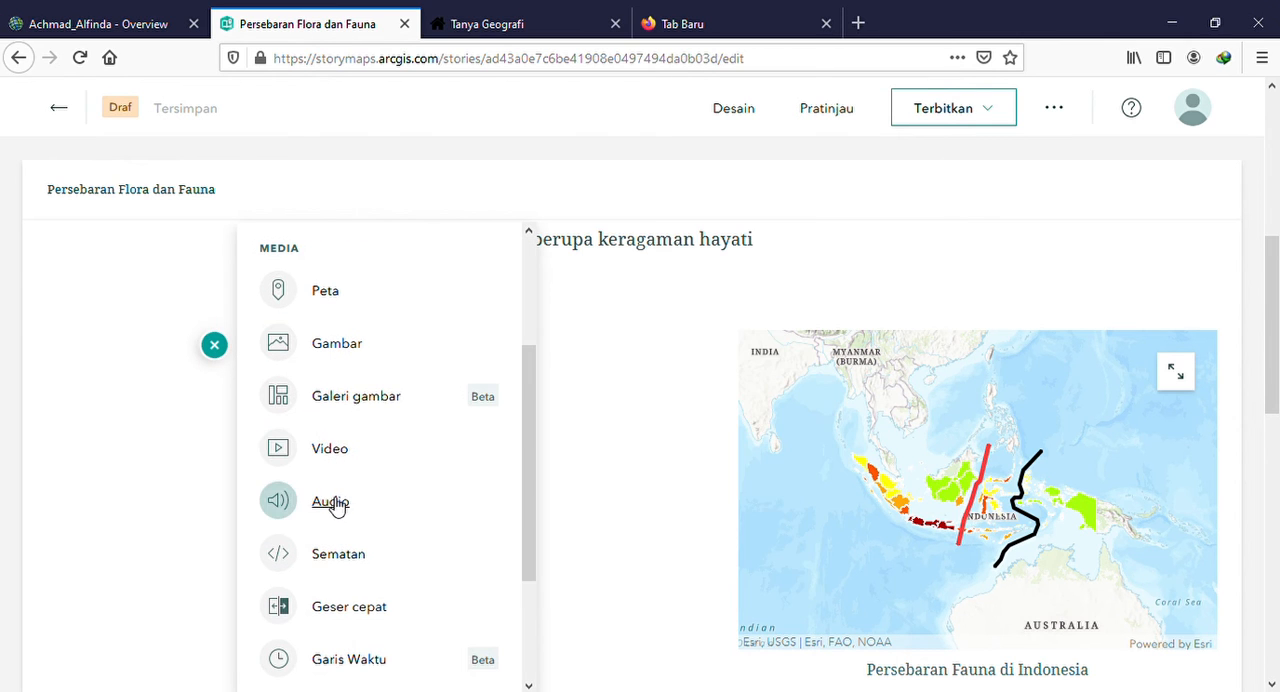
left_click(340, 552)
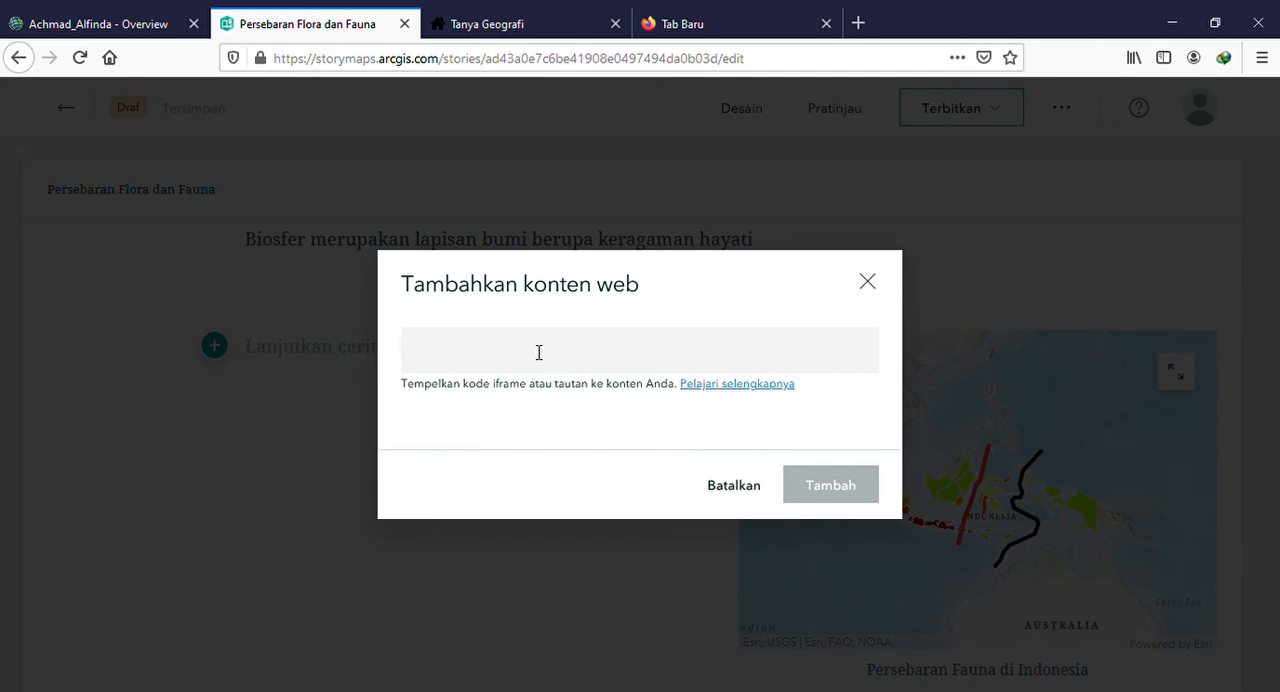
left_click(510, 28)
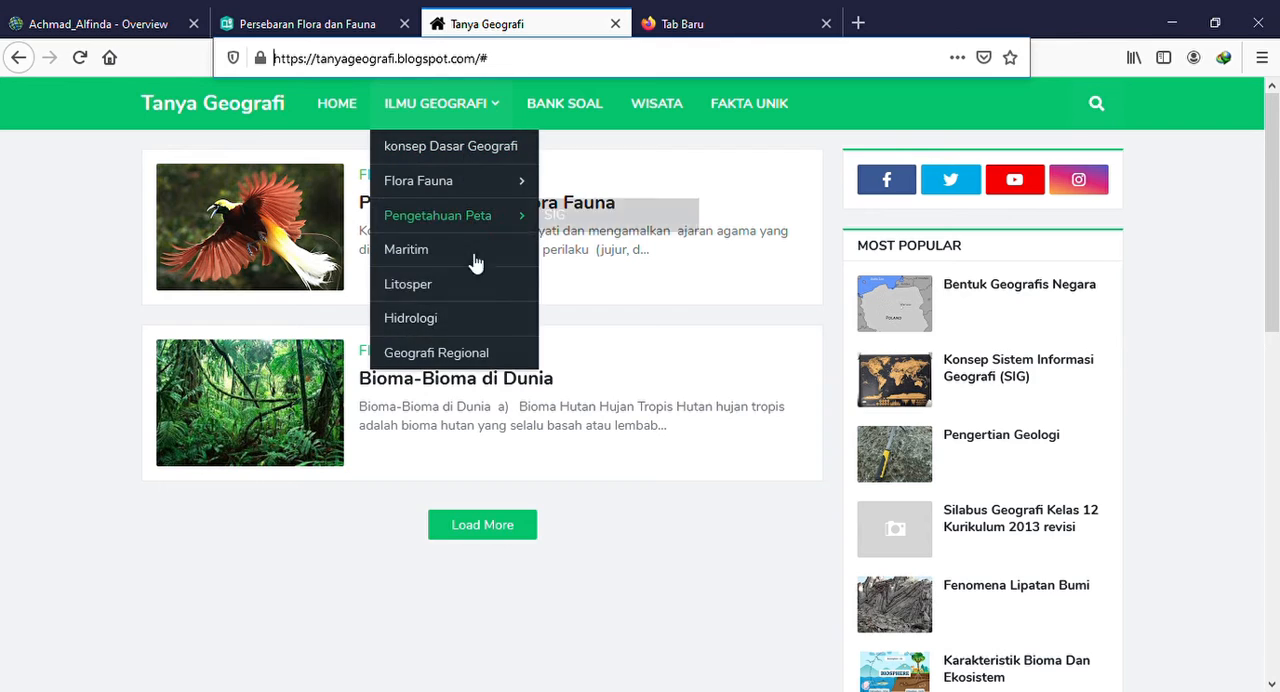
left_click(534, 383)
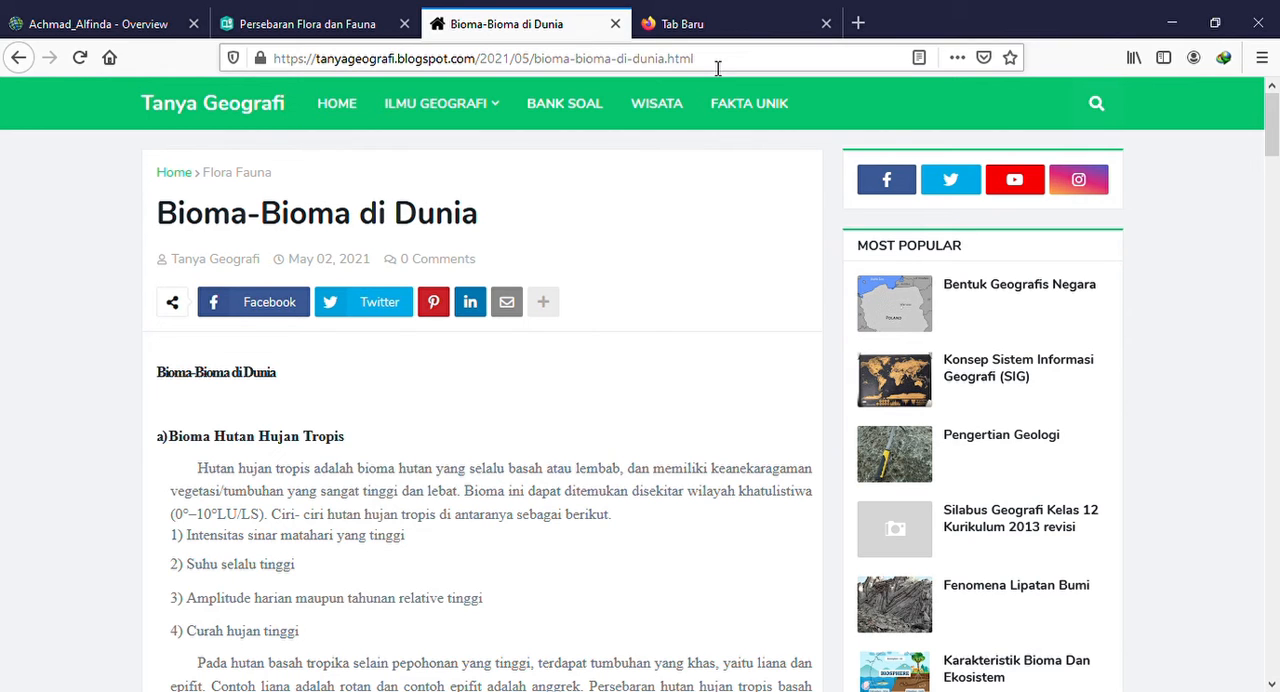
left_click_drag(717, 68, 275, 80)
key("ctrl+c")
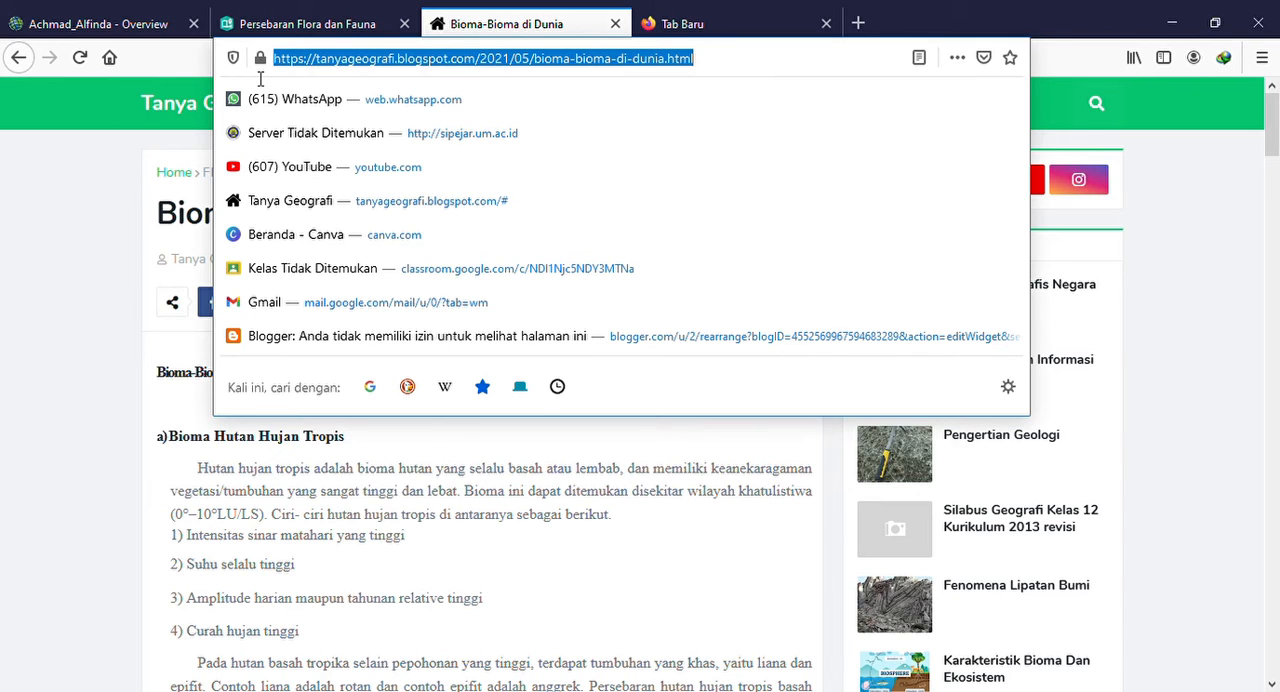
left_click(305, 22)
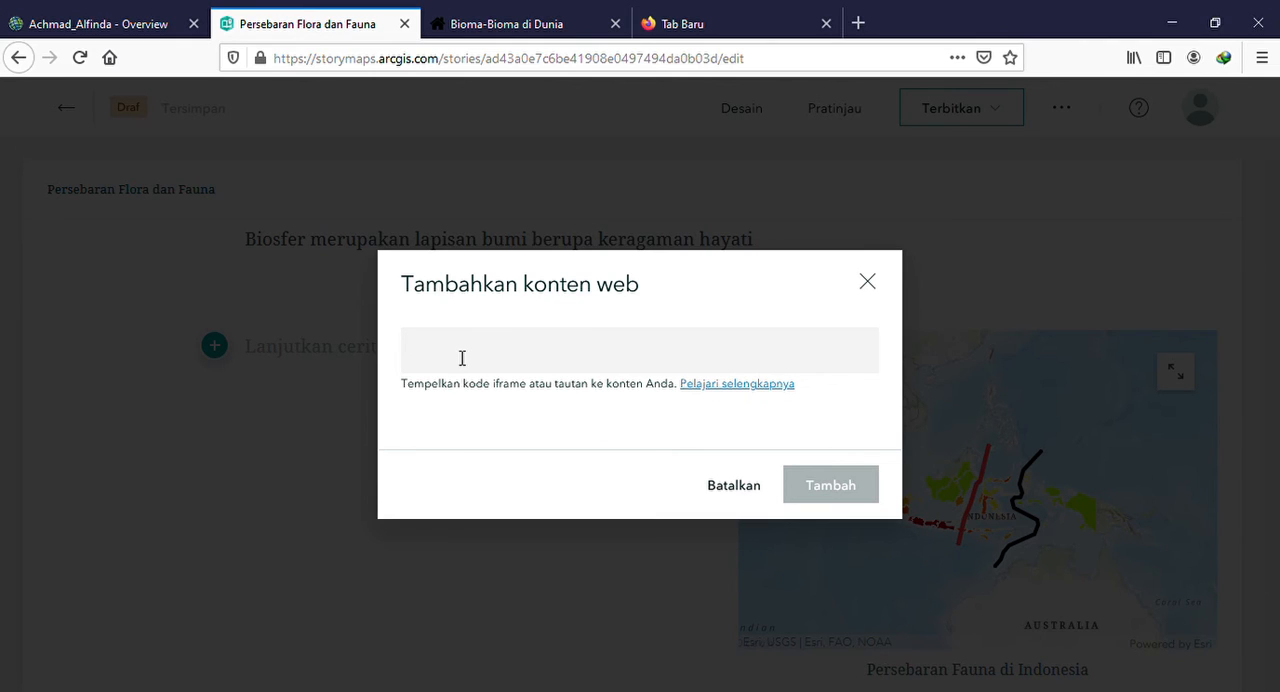
key("ctrl+v")
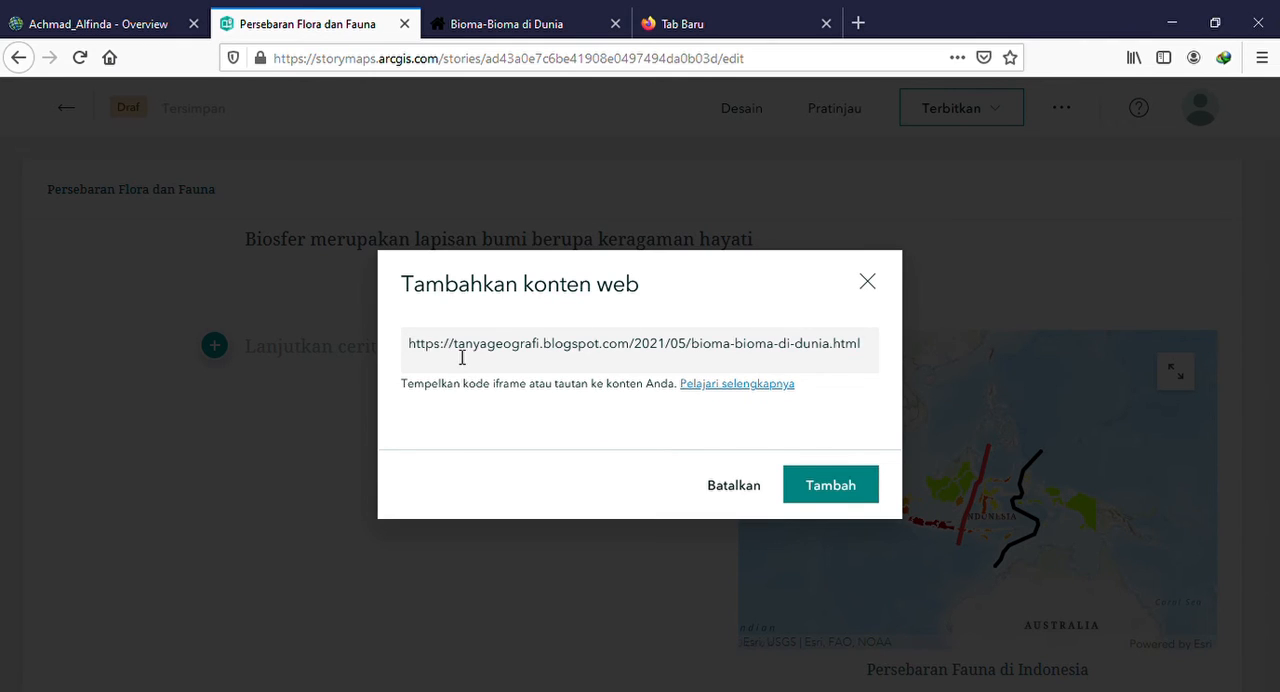
left_click(849, 490)
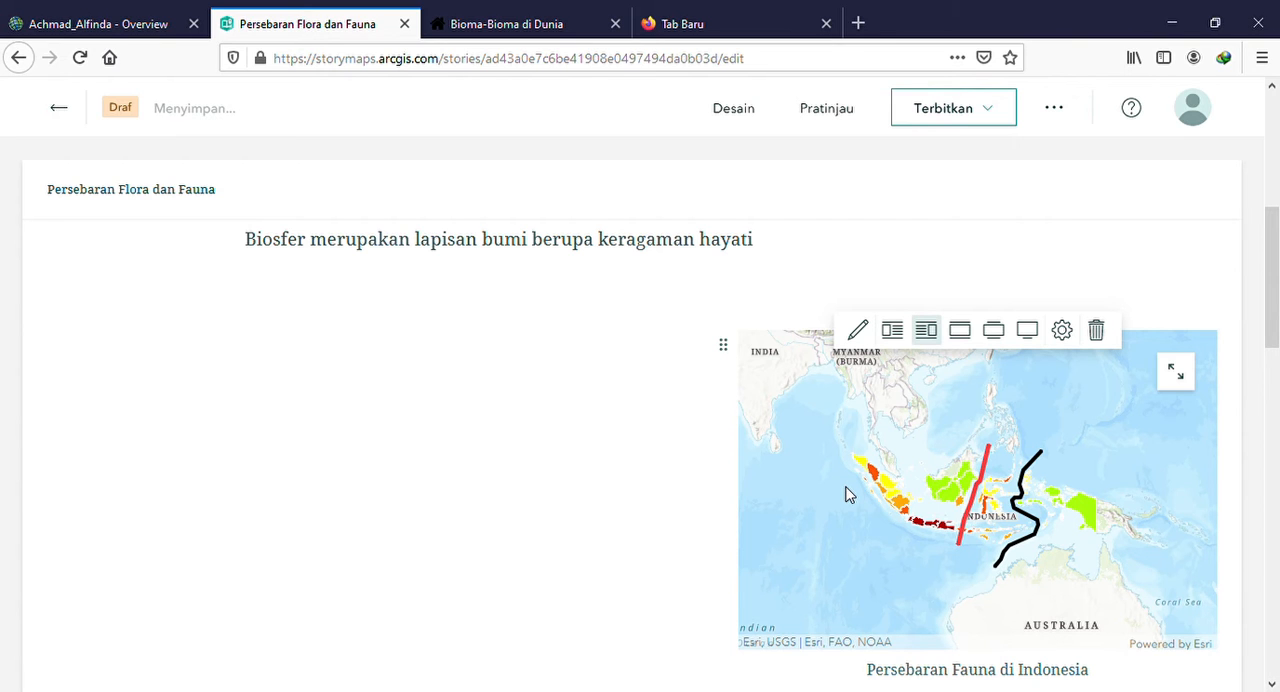
scroll(845, 494, "down", 5)
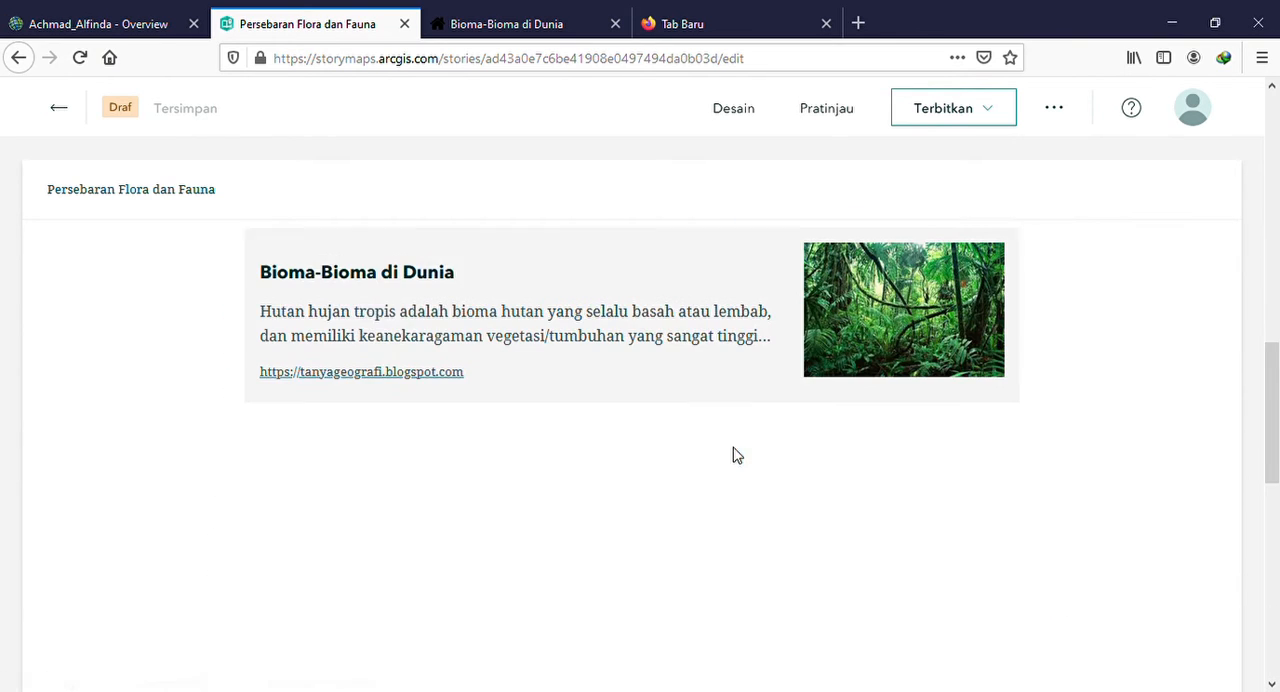
scroll(466, 326, "up", 3)
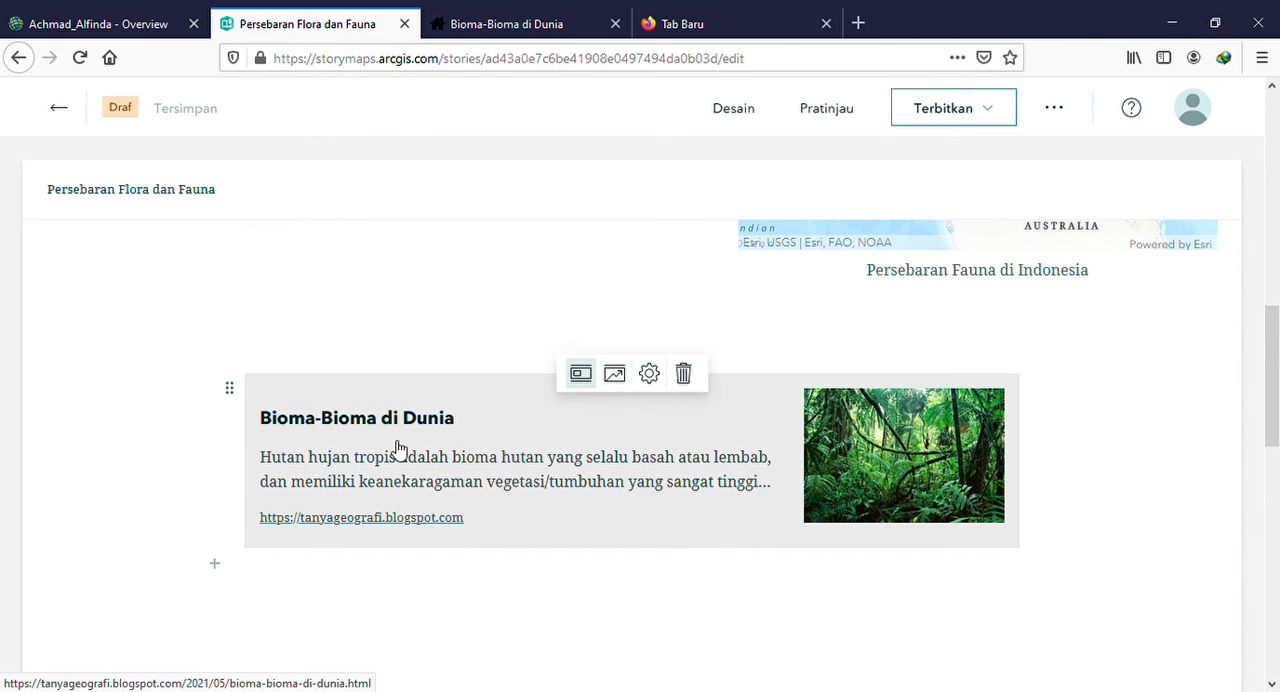
Insert a separator line below the embedded "Bioma-Bioma di Dunia" article card
scroll(517, 509, "down", 2)
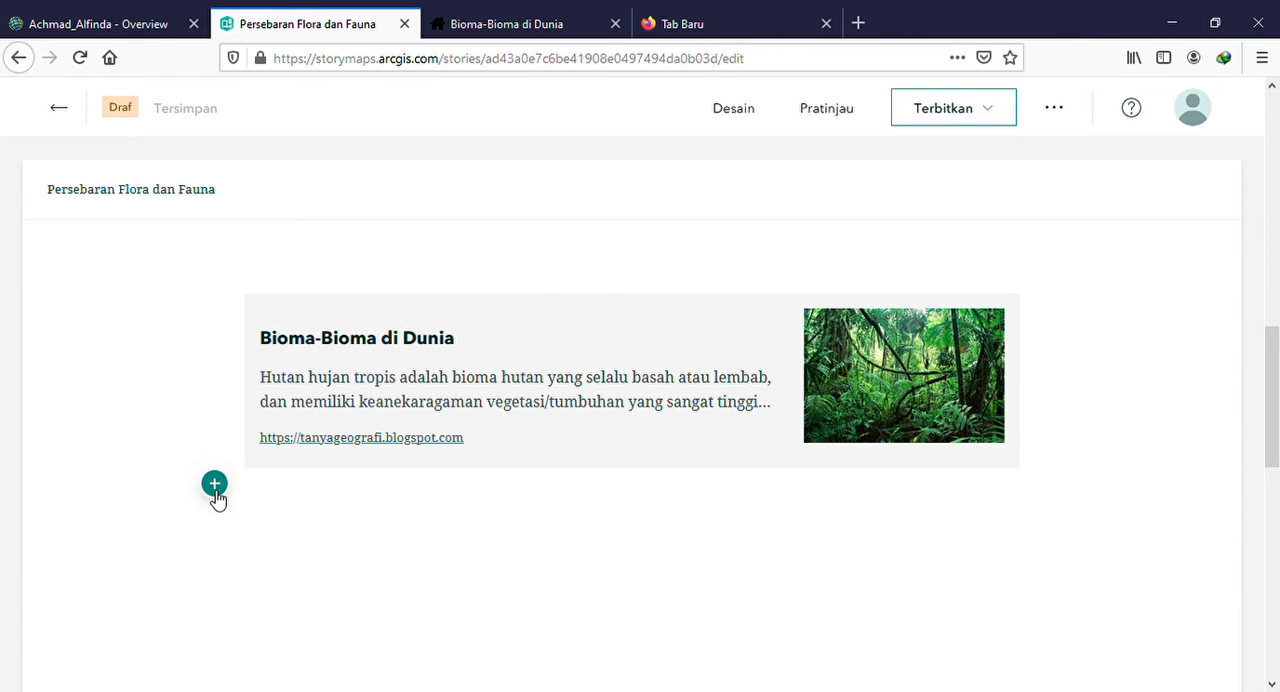
left_click(215, 486)
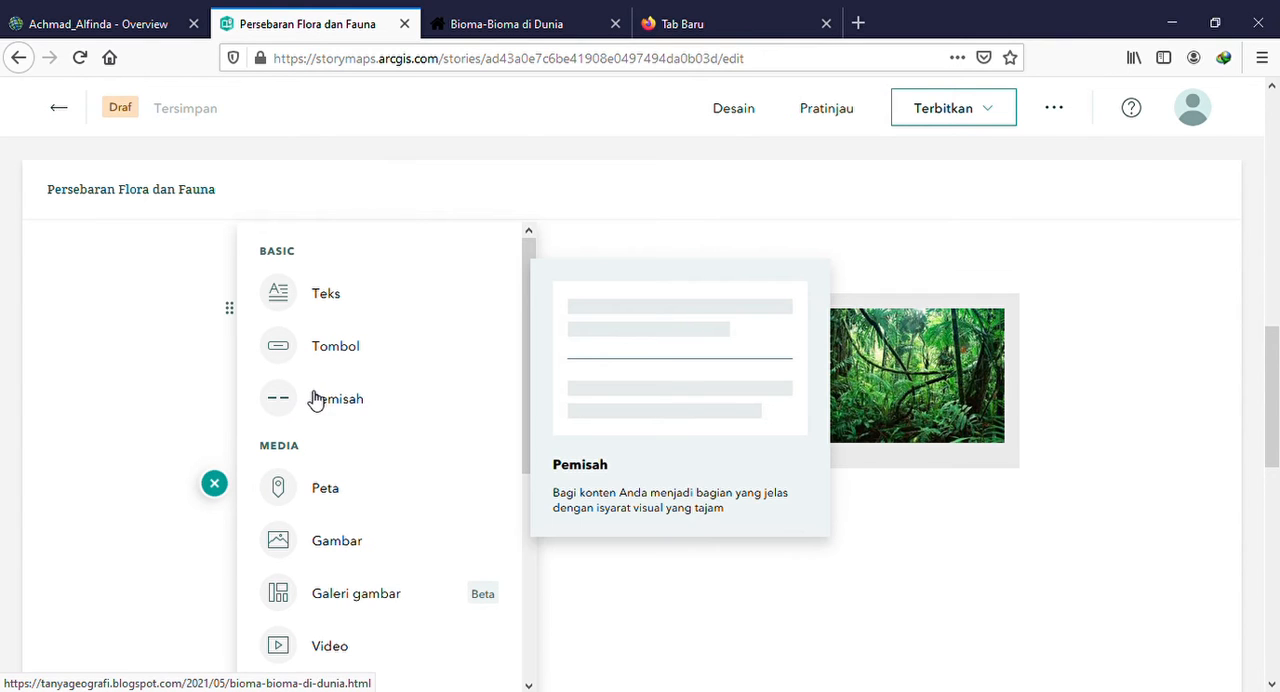
left_click(483, 390)
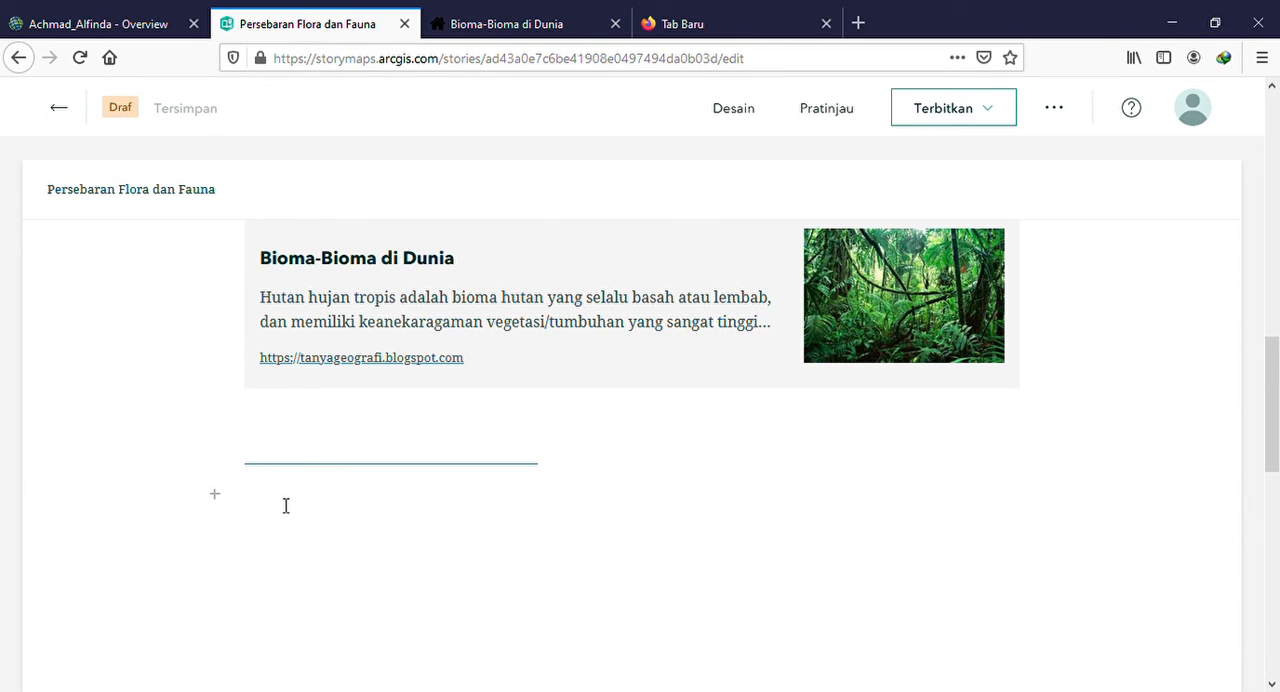
left_click(215, 495)
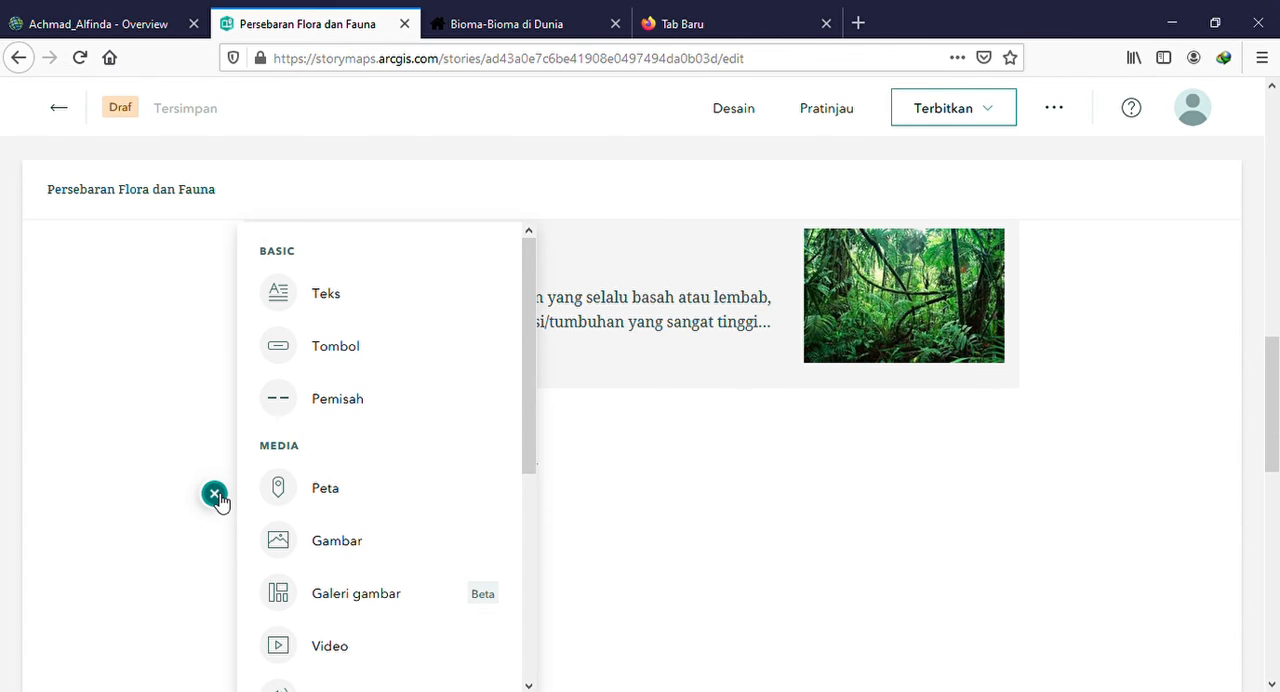
scroll(345, 420, "down", 3)
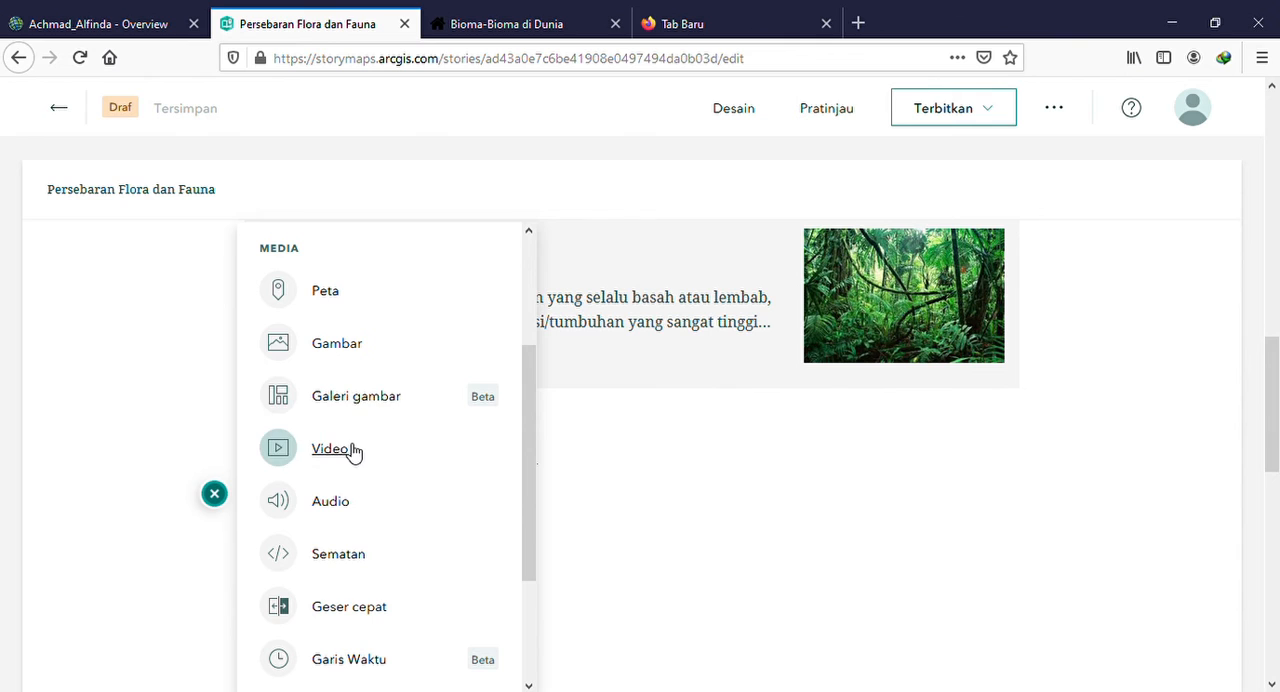
scroll(346, 589, "down", 1)
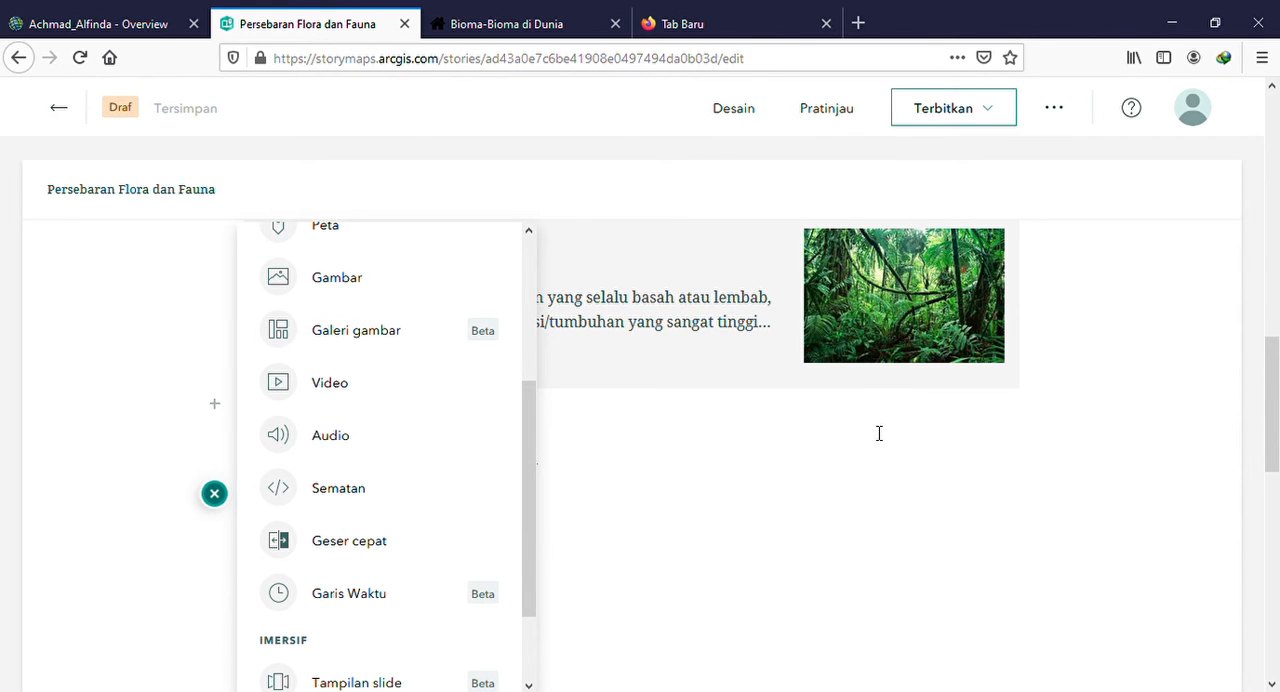
left_click(834, 480)
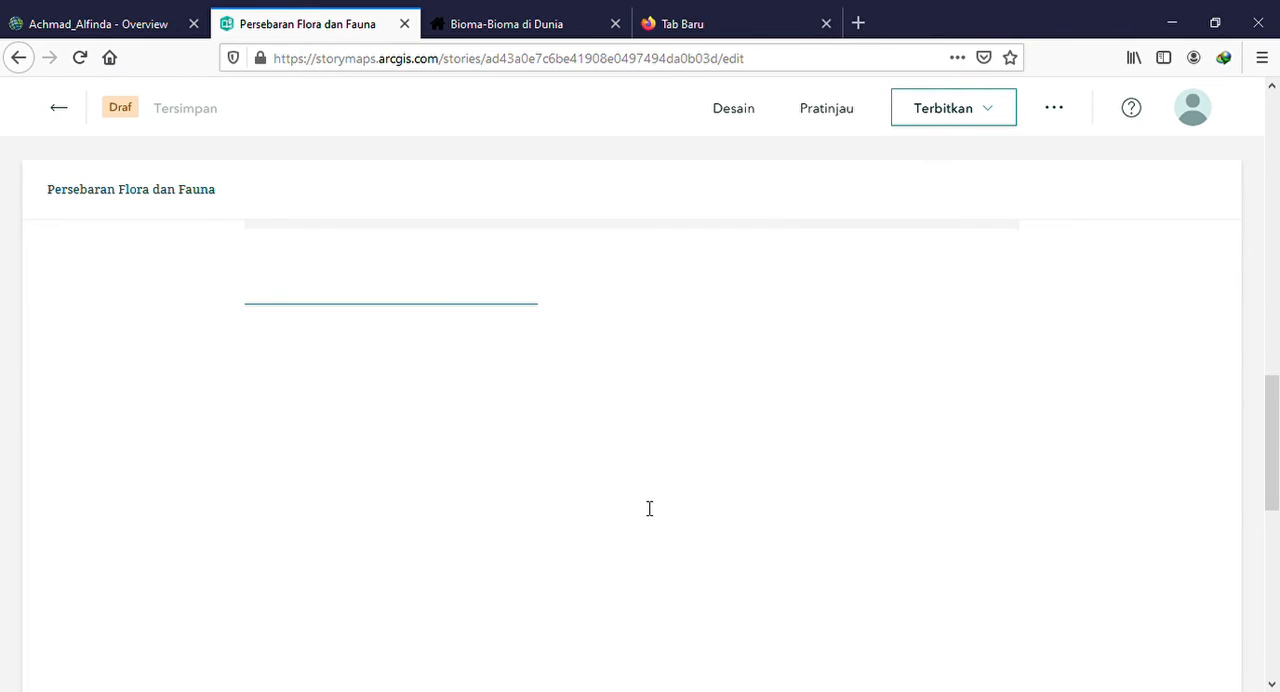
Upload the picture komodo-island-ok.jpg and add it as the story's cover image
scroll(649, 509, "up", 3)
scroll(645, 509, "up", 10)
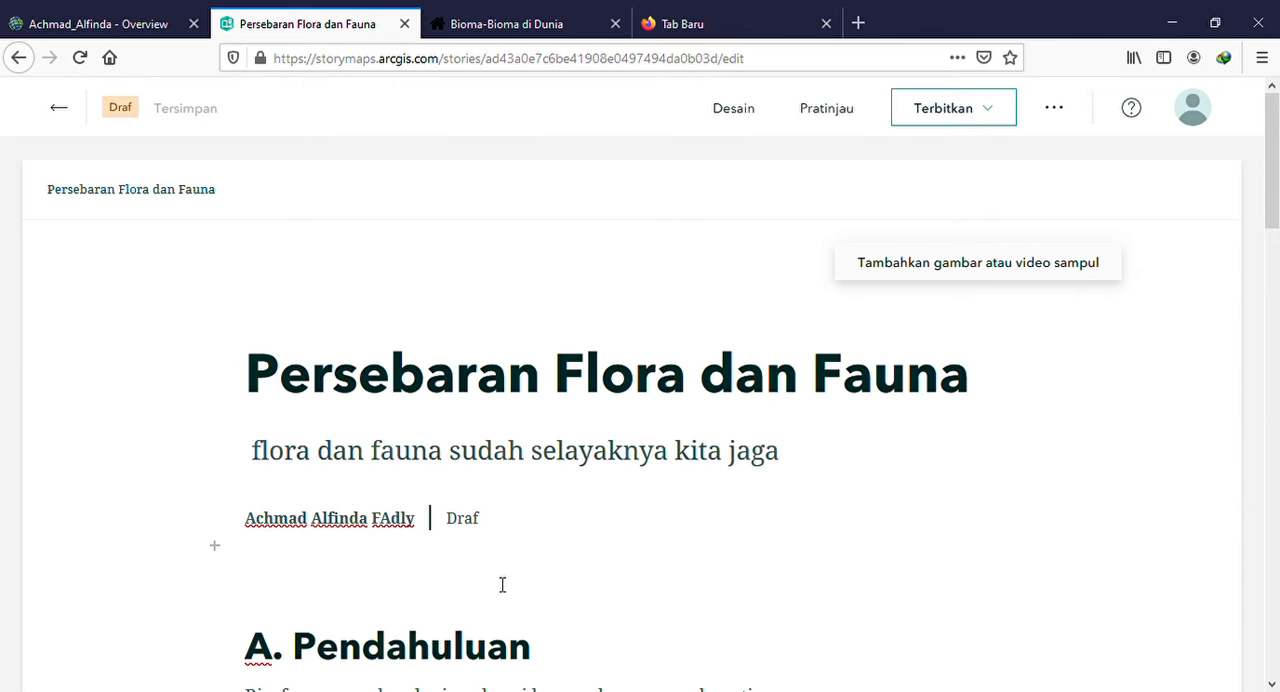
left_click(752, 114)
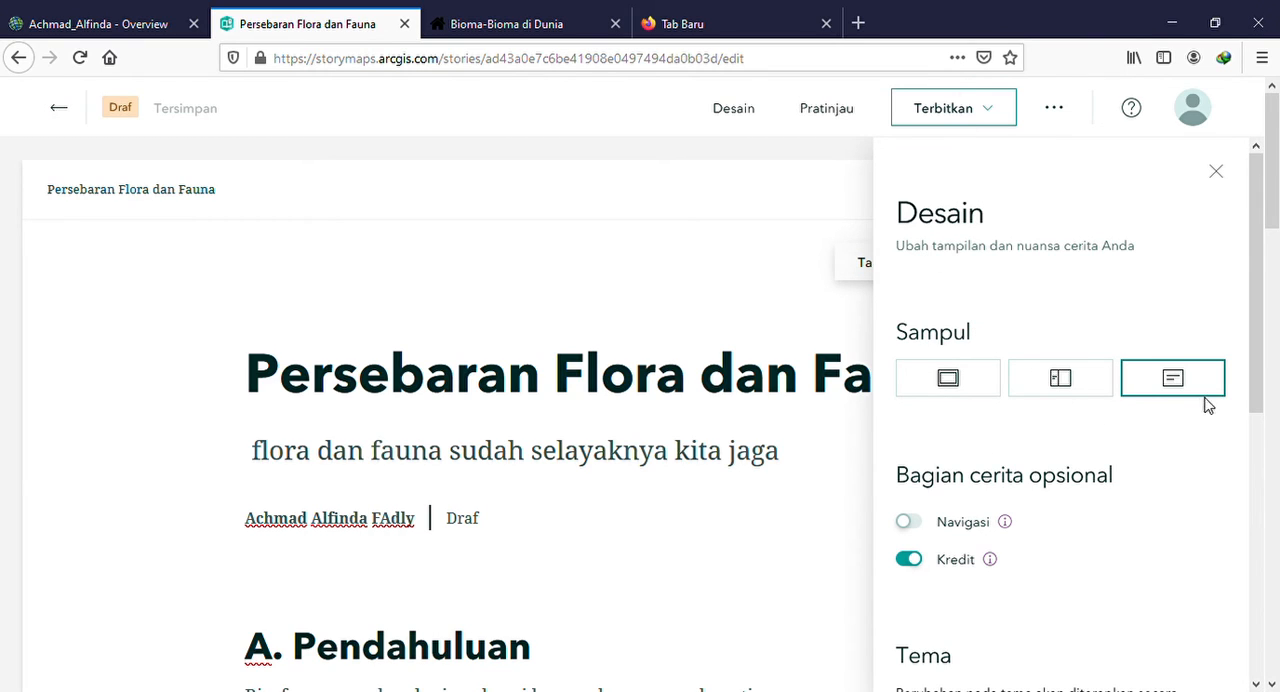
left_click(628, 285)
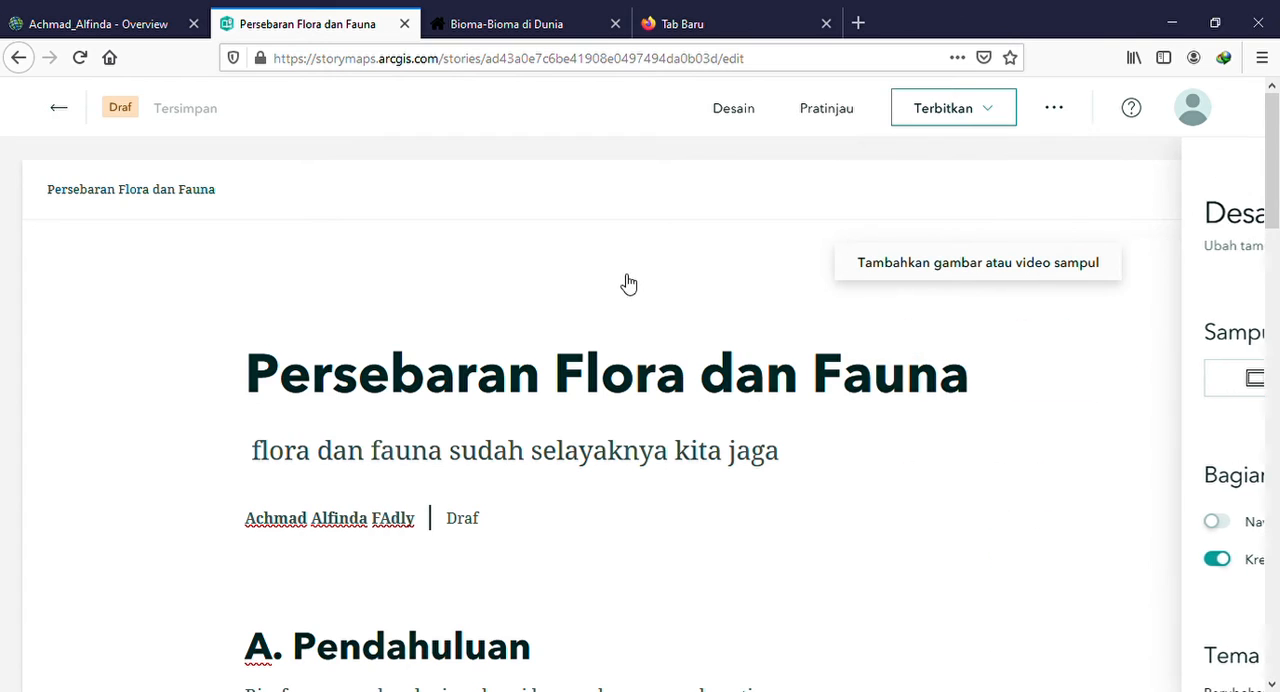
left_click(996, 264)
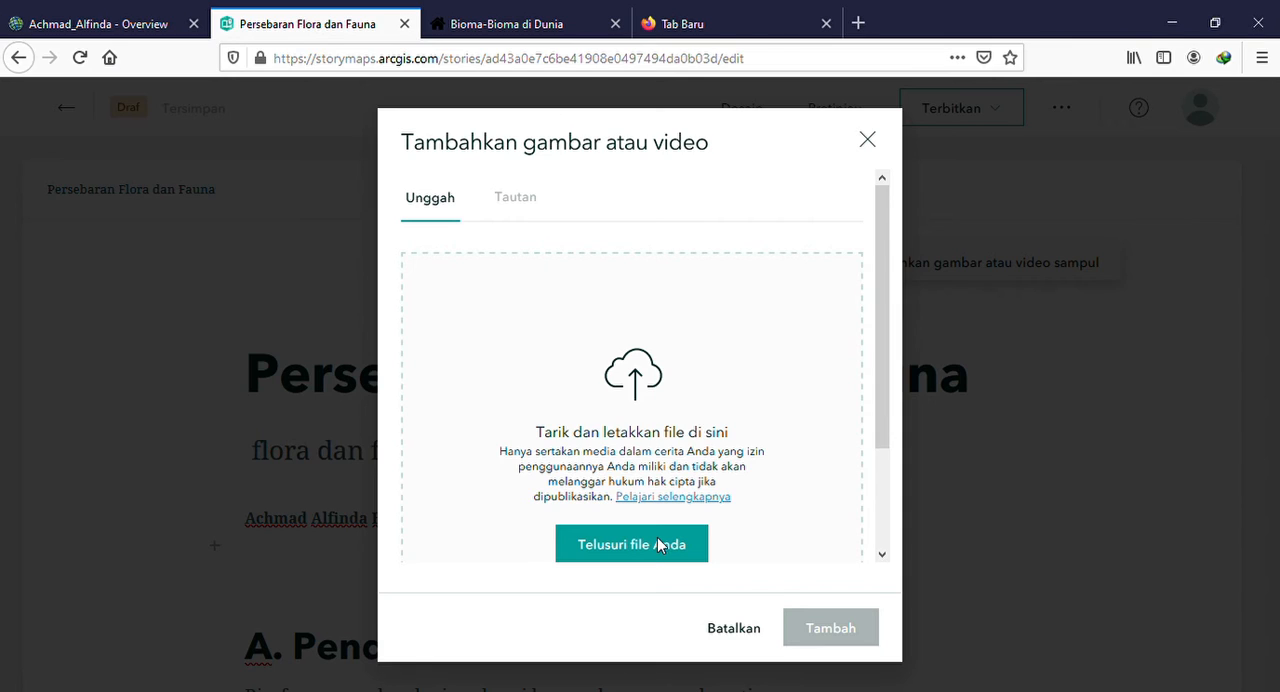
left_click(672, 551)
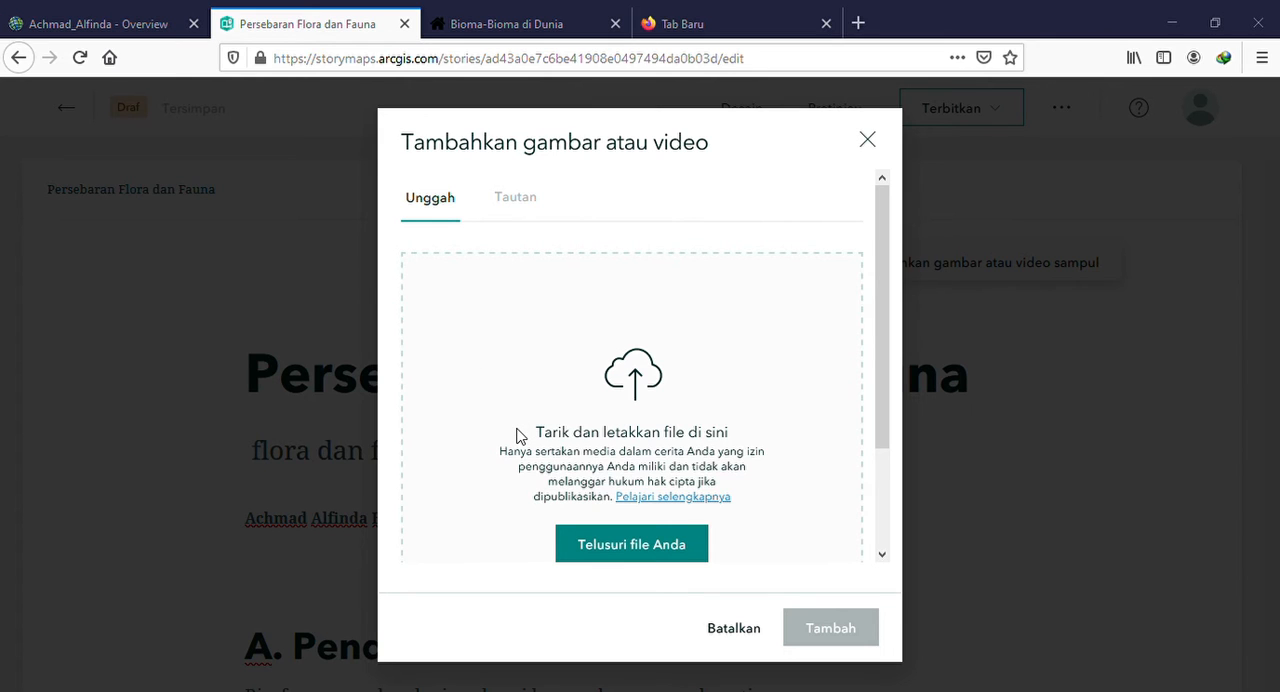
left_click(697, 545)
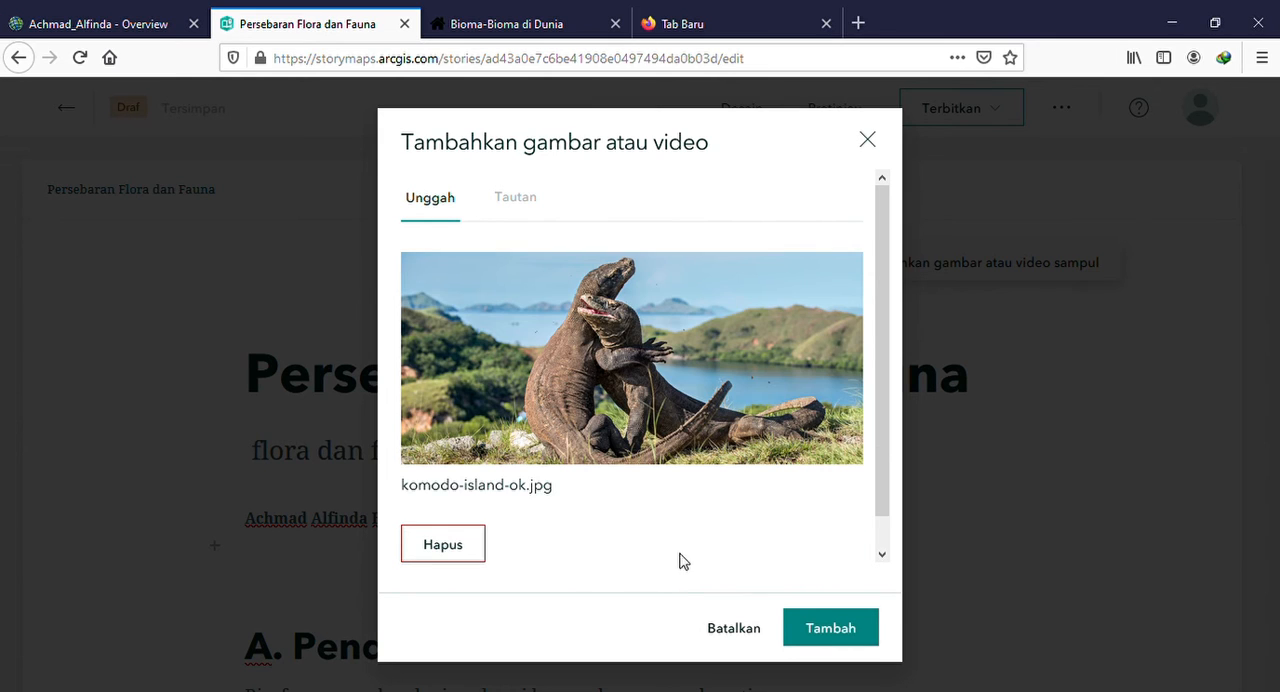
left_click(826, 627)
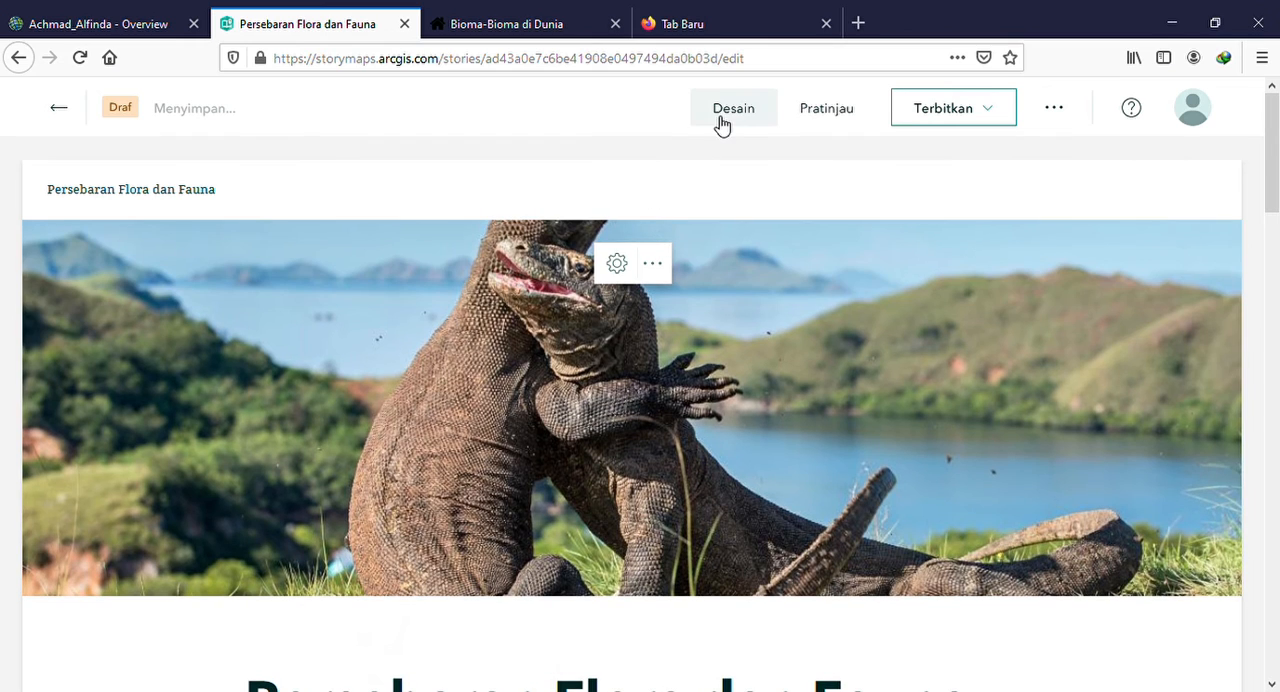
Try the side-by-side cover layout and set the cover to the full layout with the title over the image
left_click(718, 115)
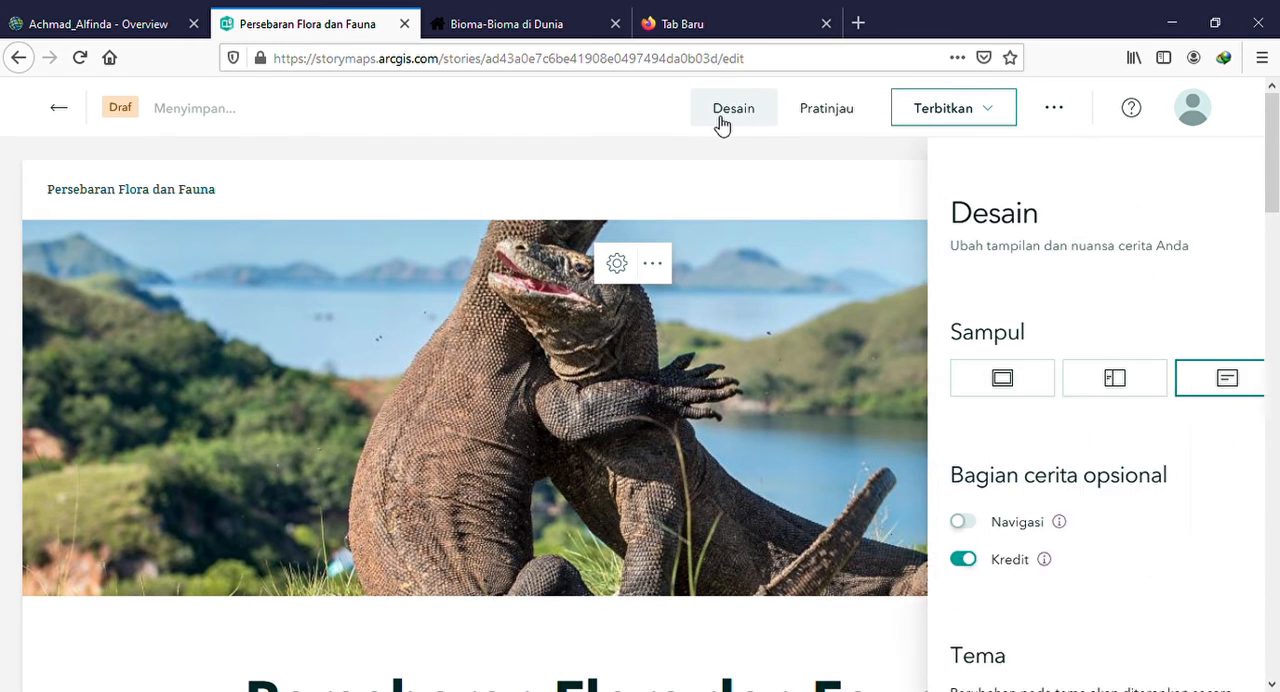
left_click(978, 396)
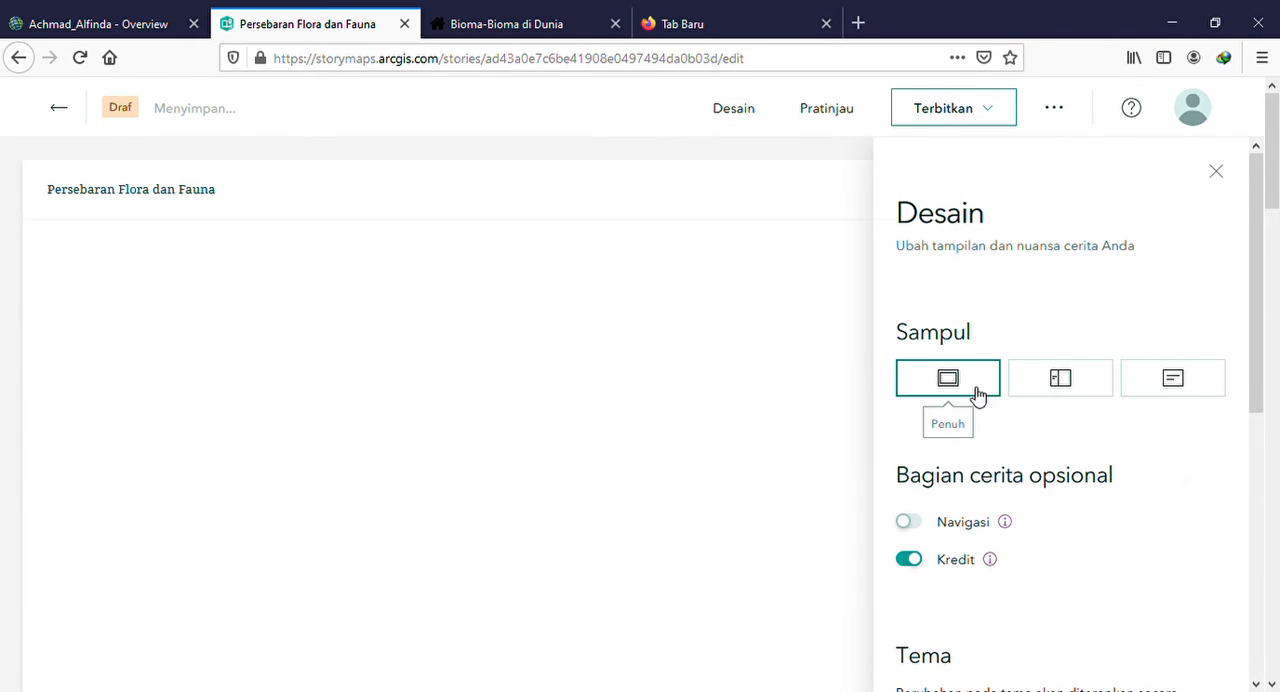
left_click(1050, 374)
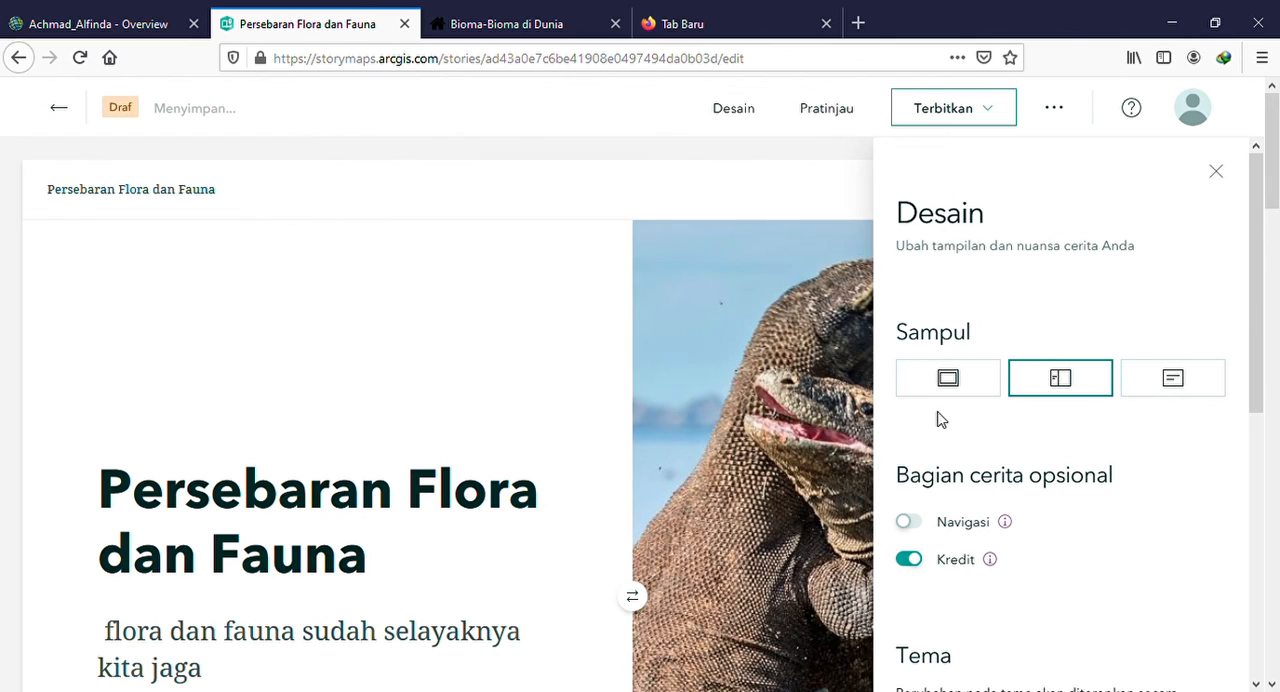
left_click(947, 380)
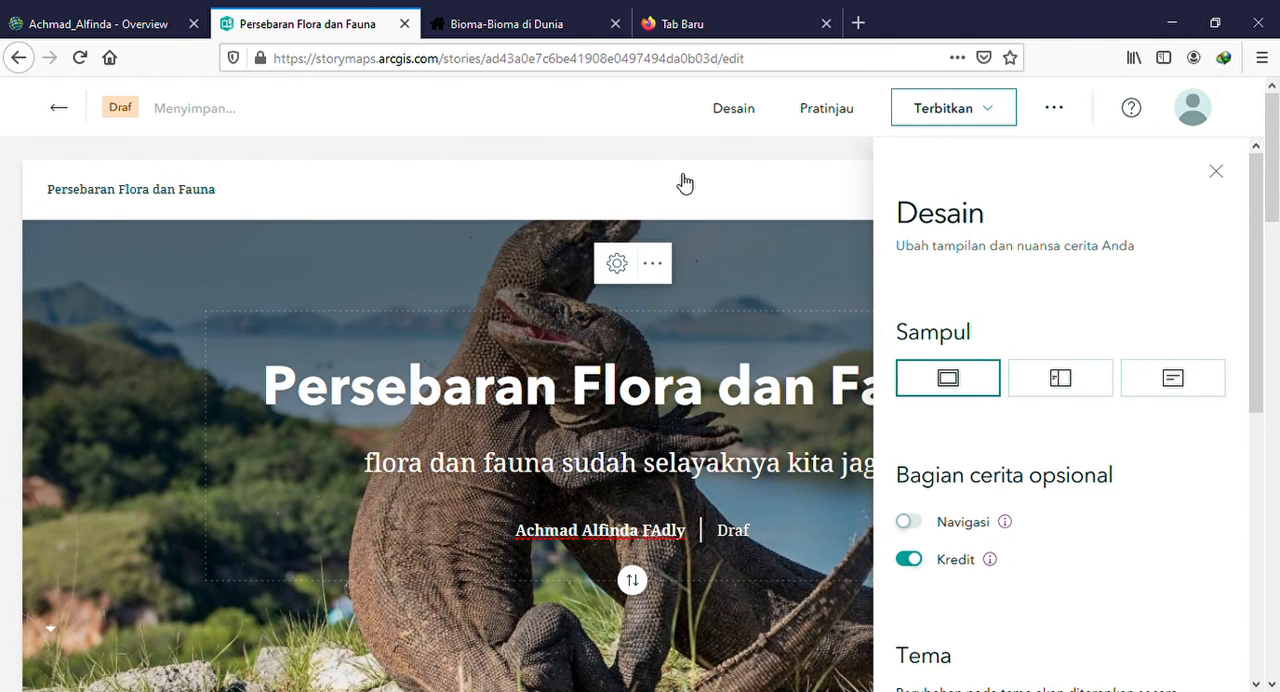
left_click(691, 191)
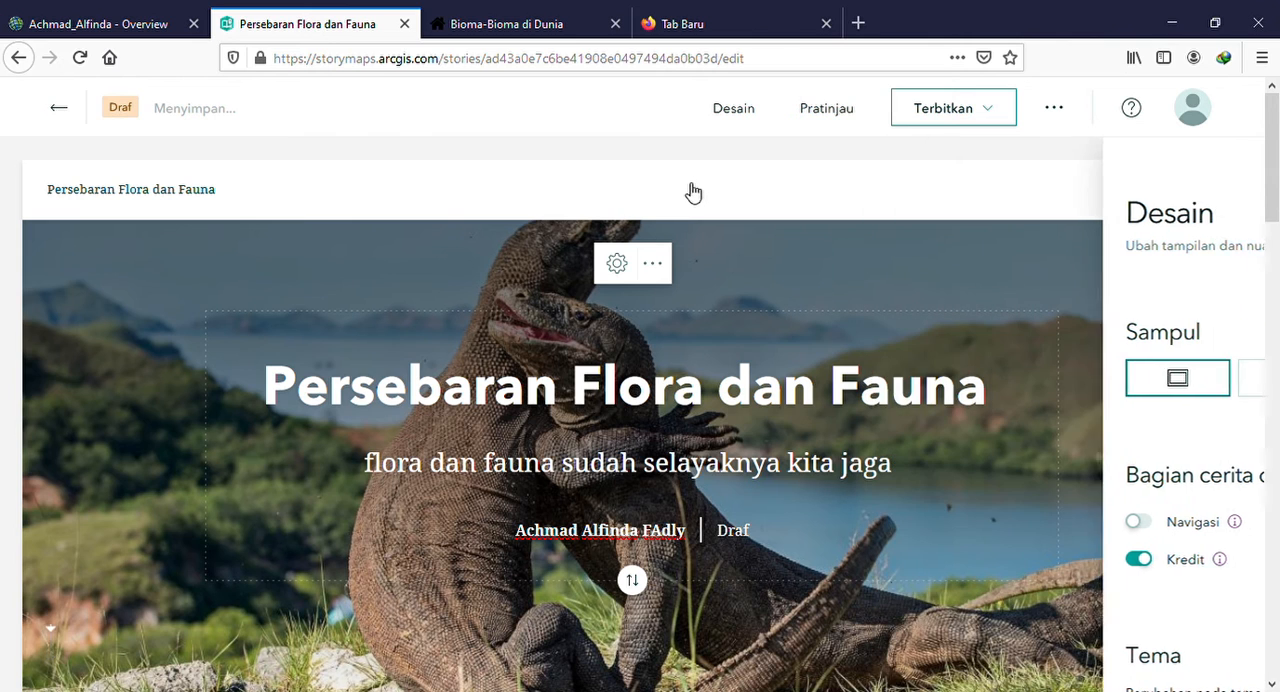
scroll(730, 260, "down", 3)
scroll(742, 289, "up", 3)
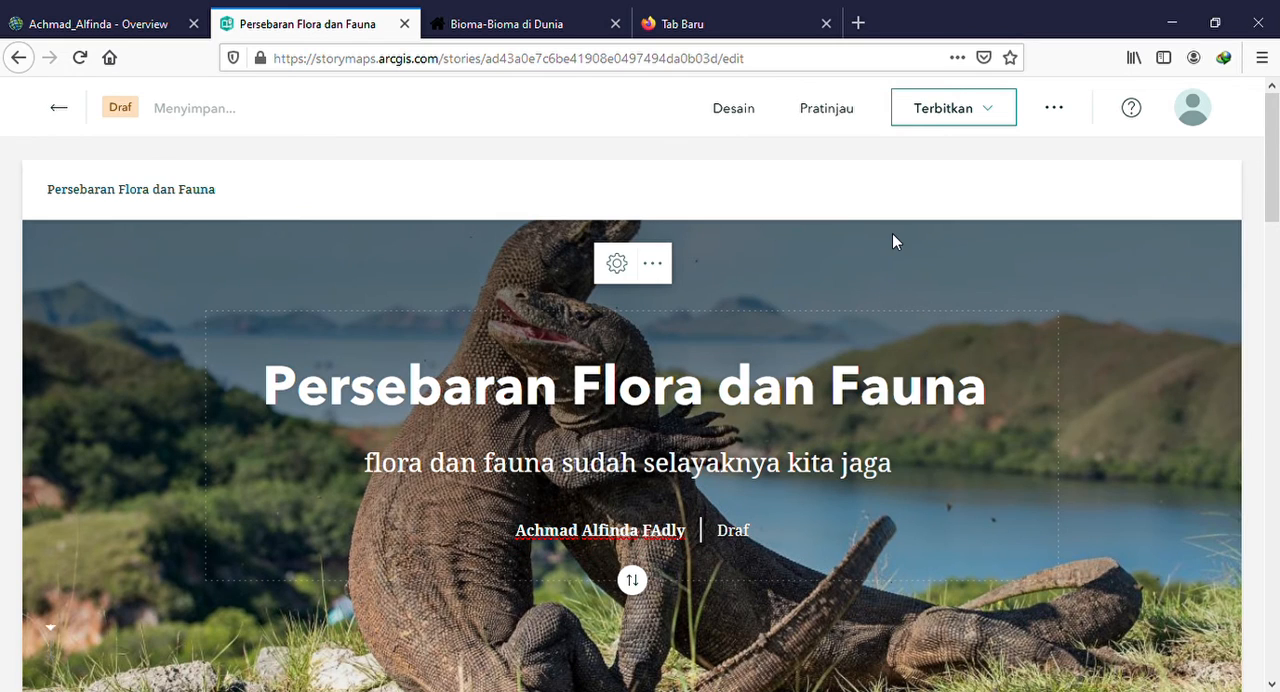
Apply the Obsidian theme to the story and check how the cover and body text look
left_click(751, 118)
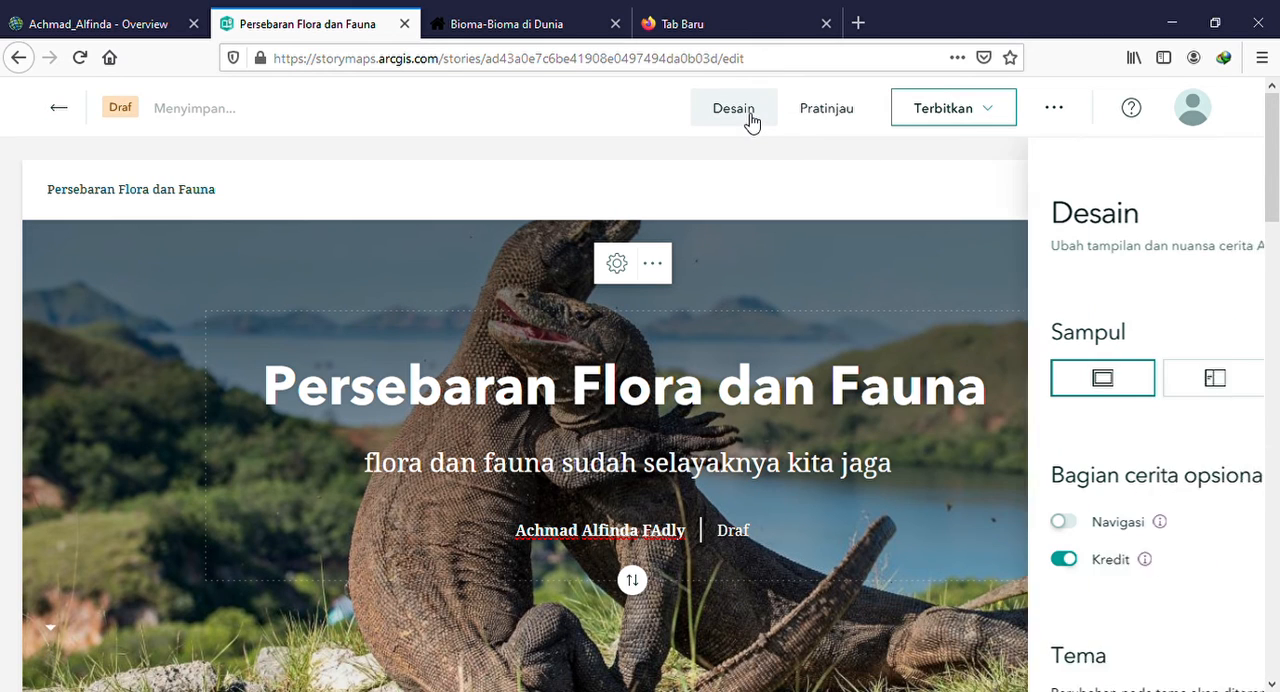
scroll(1095, 497, "down", 2)
scroll(1095, 497, "down", 2)
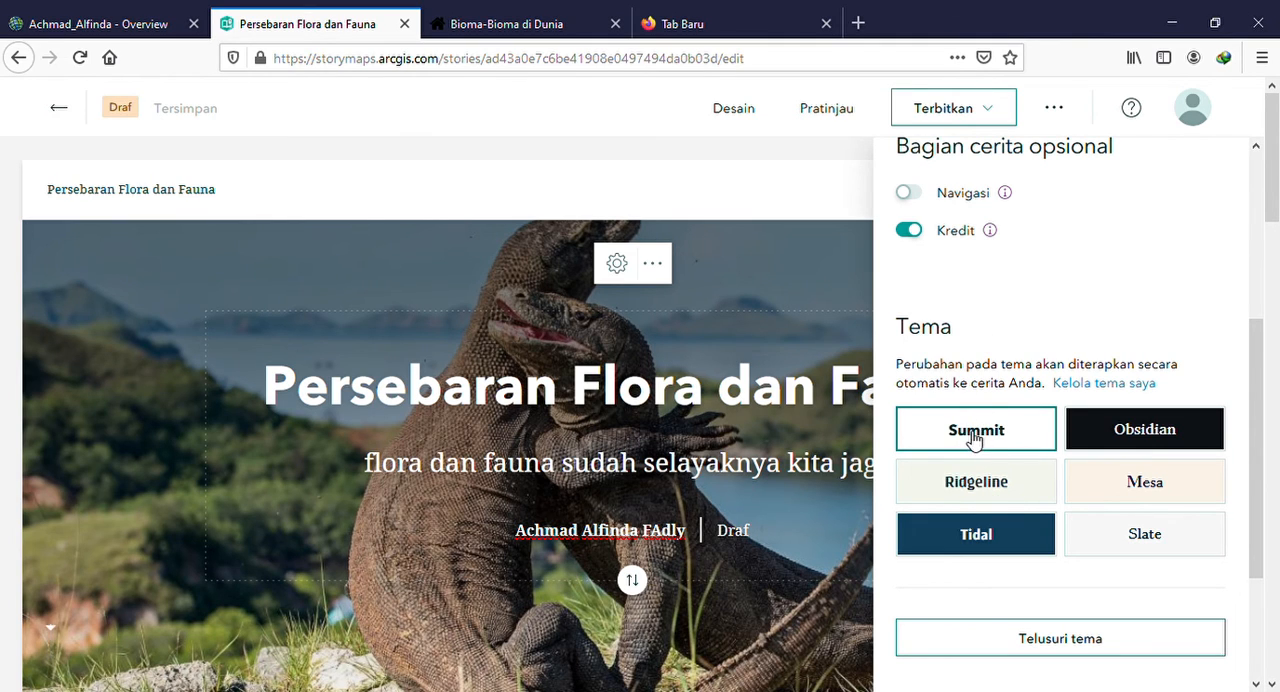
left_click(1110, 450)
scroll(617, 444, "down", 6)
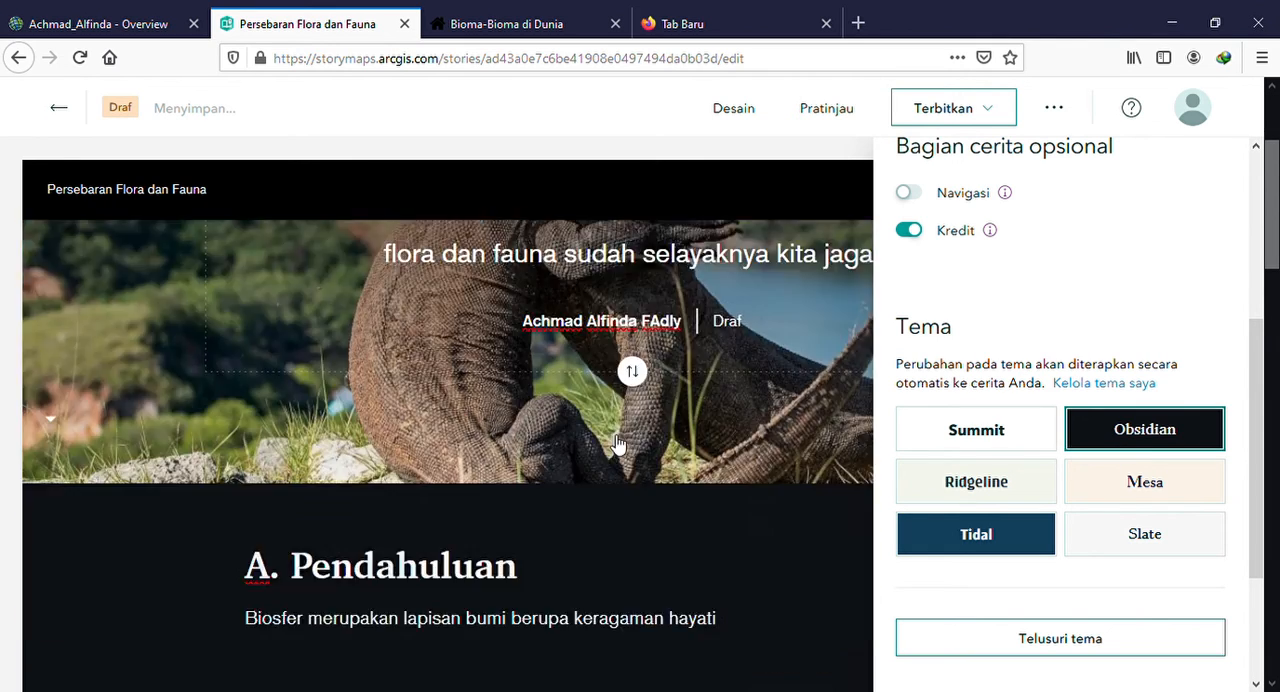
scroll(617, 444, "up", 1)
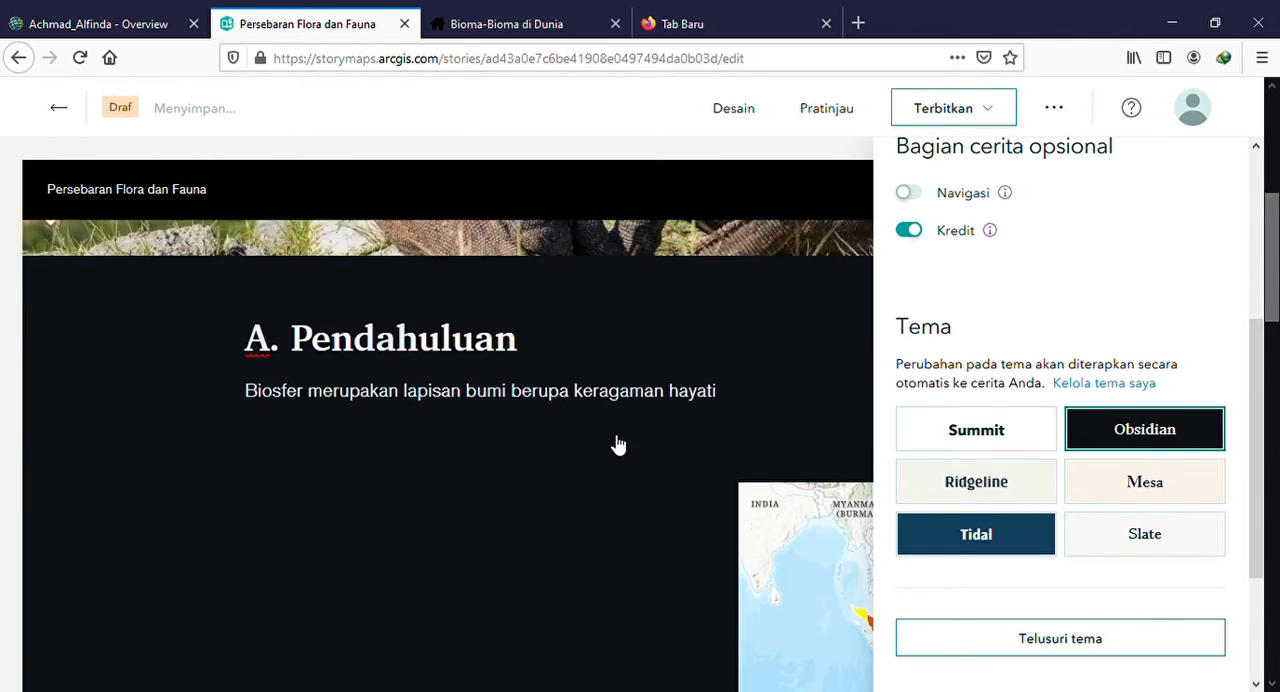
Try the Mesa theme, apply the custom theme "Tema tidak berjudul" to the story and check how the cover and body look
left_click(1178, 493)
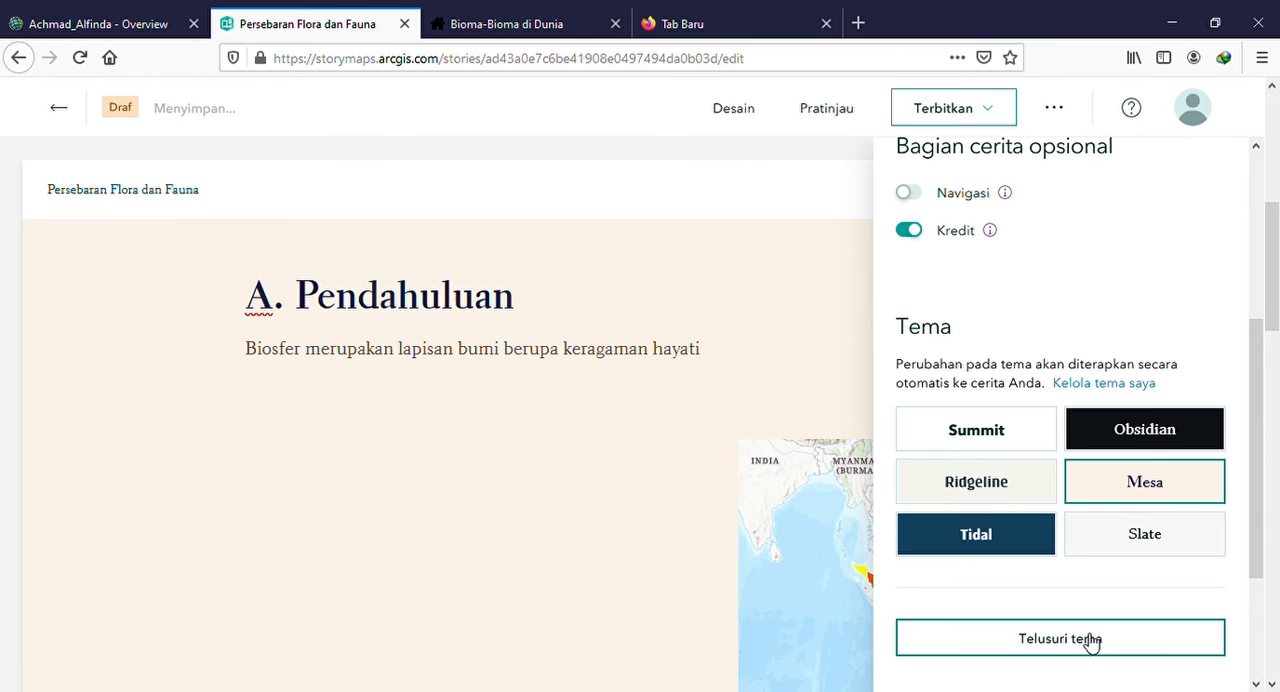
left_click(1090, 643)
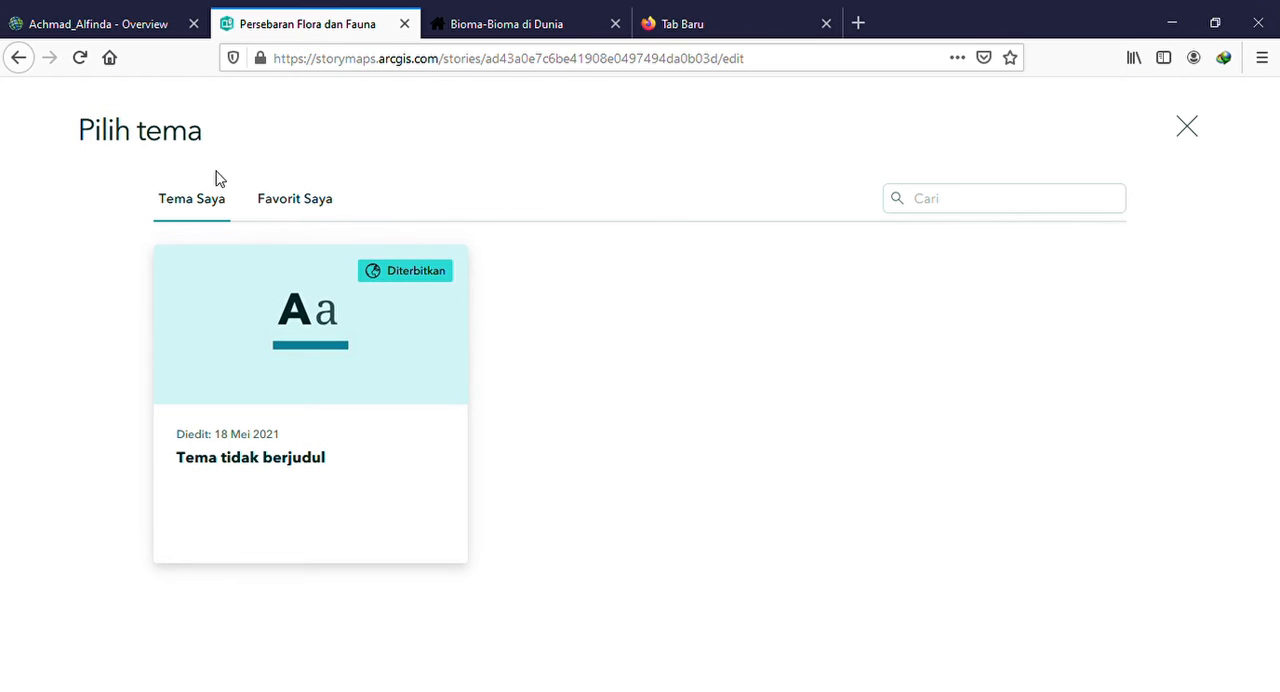
left_click(272, 334)
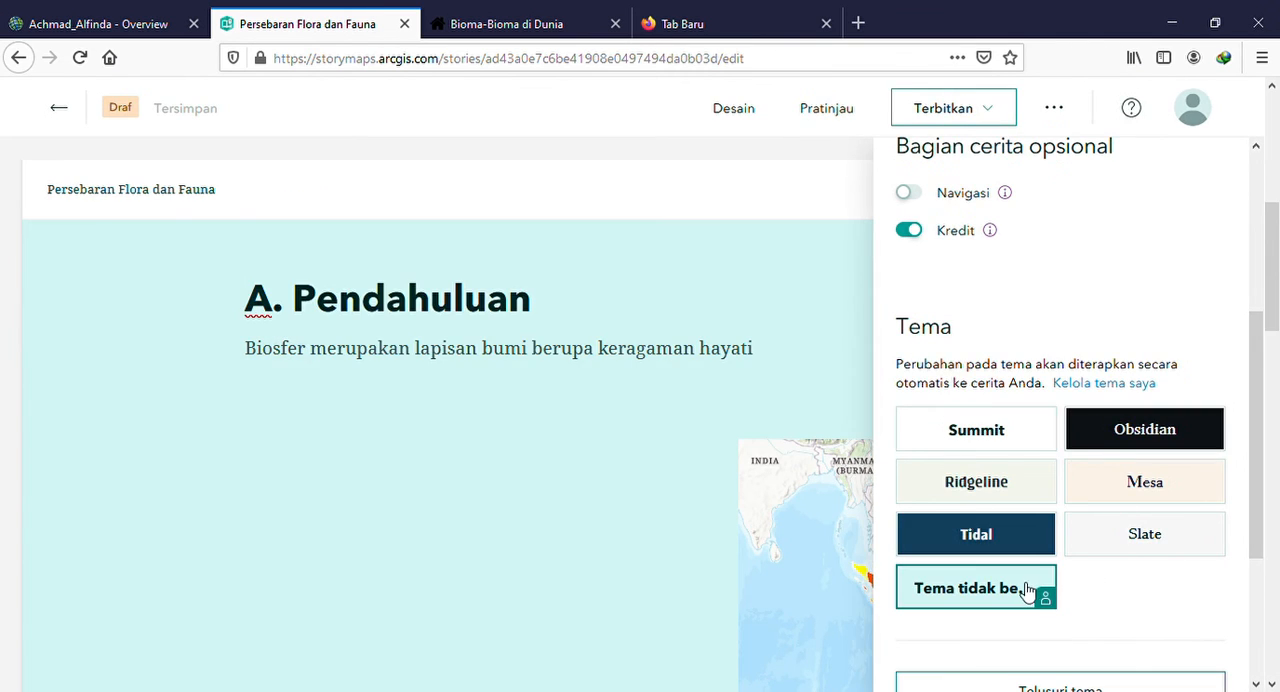
scroll(525, 425, "up", 5)
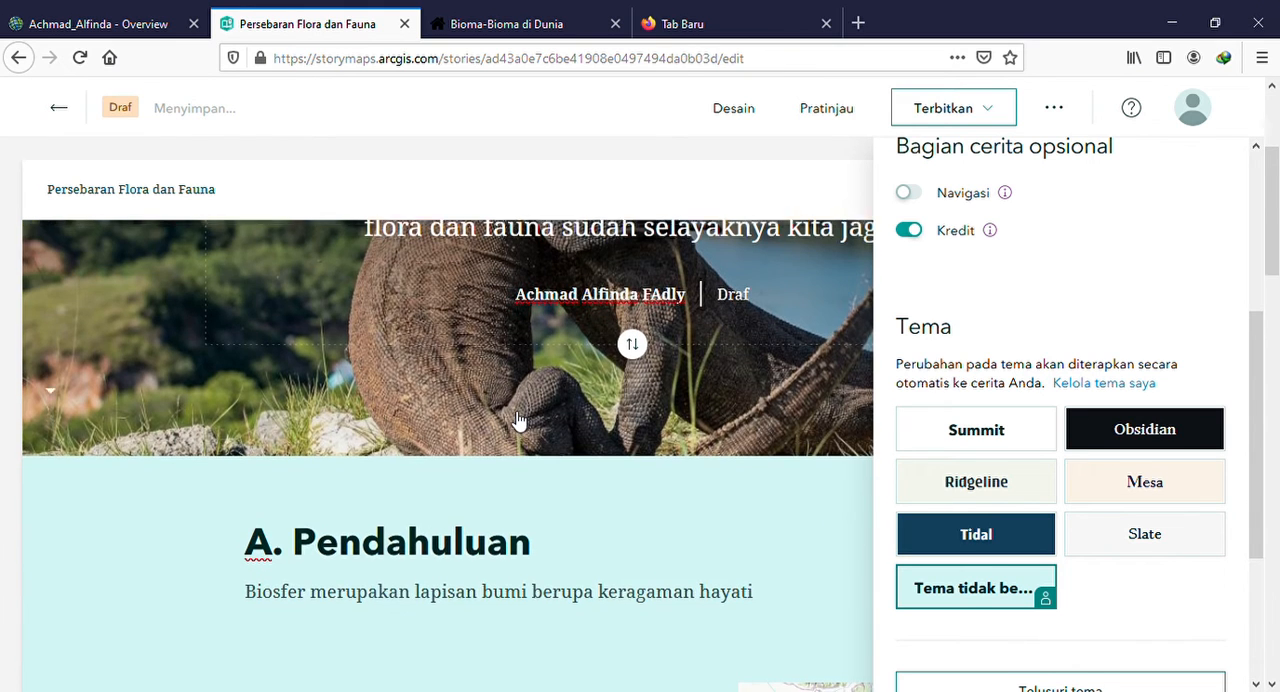
scroll(519, 420, "down", 4)
scroll(519, 420, "up", 3)
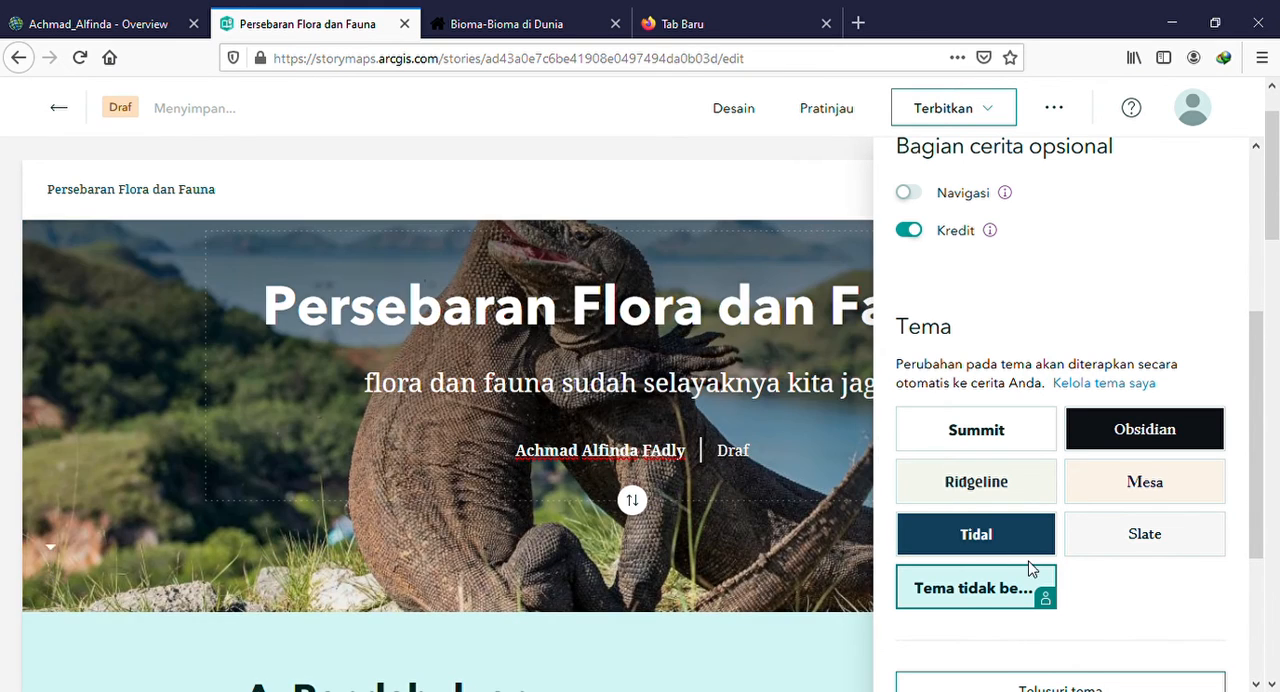
scroll(1030, 567, "down", 2)
scroll(1030, 567, "up", 10)
scroll(808, 166, "up", 2)
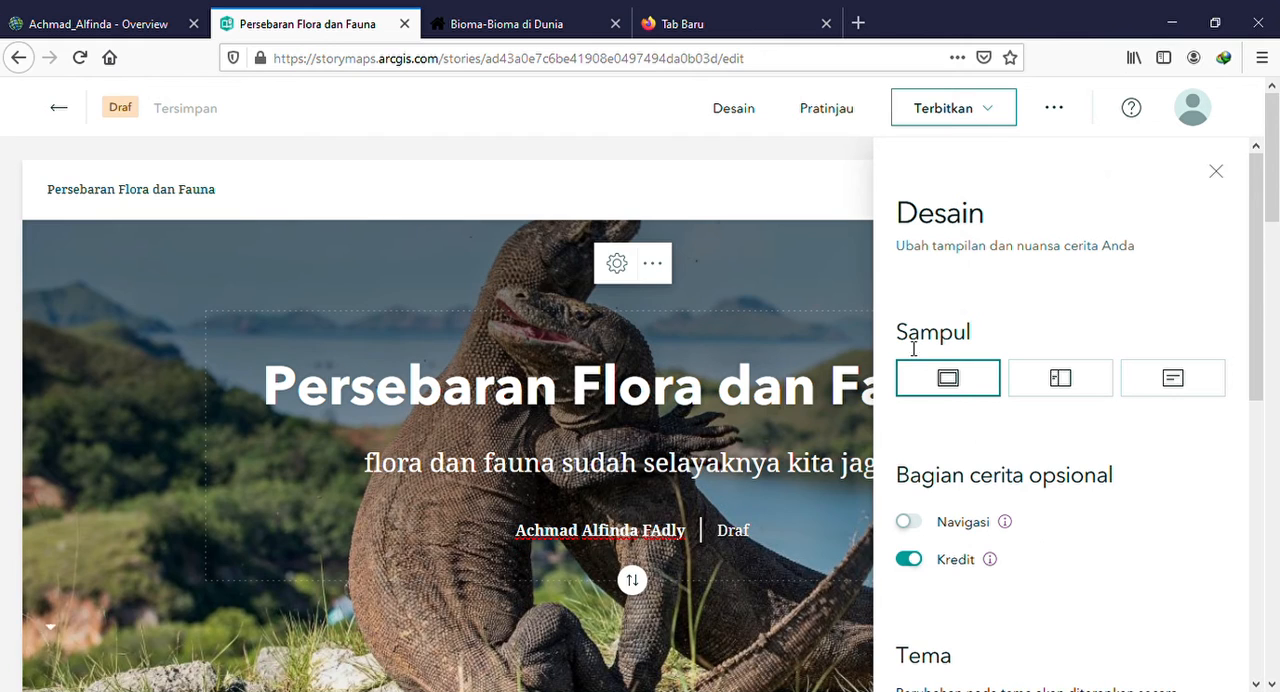
left_click(1215, 184)
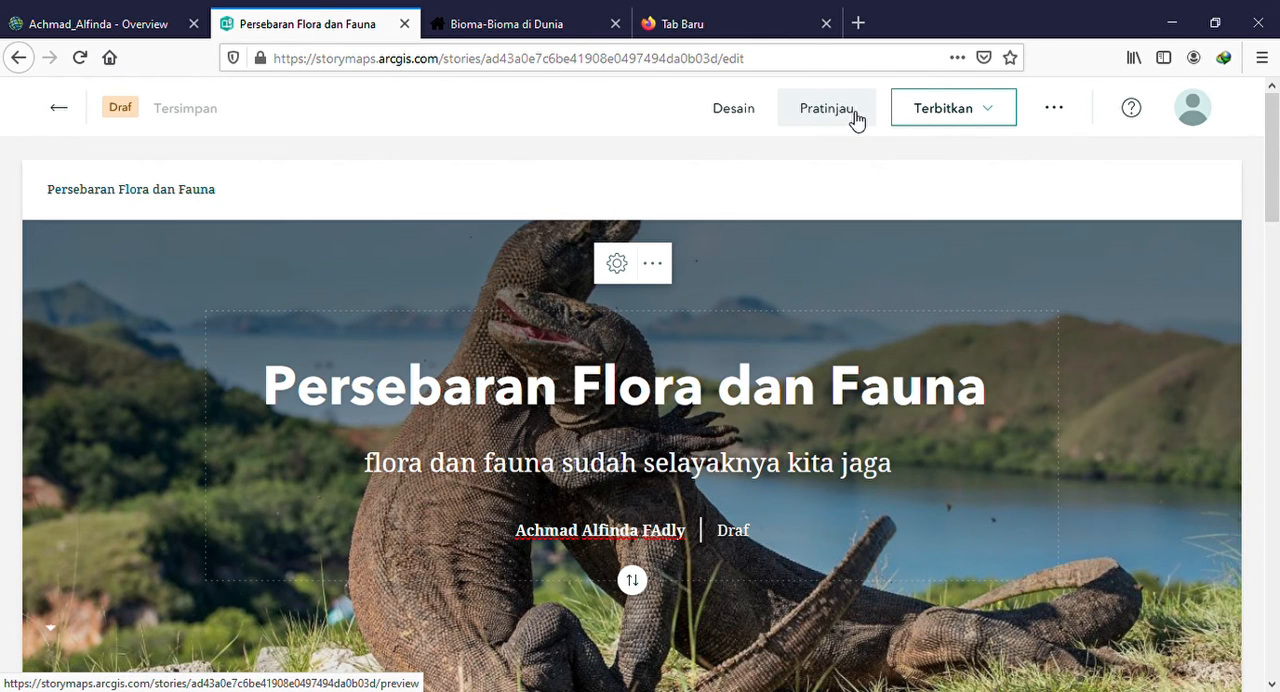
left_click(1055, 108)
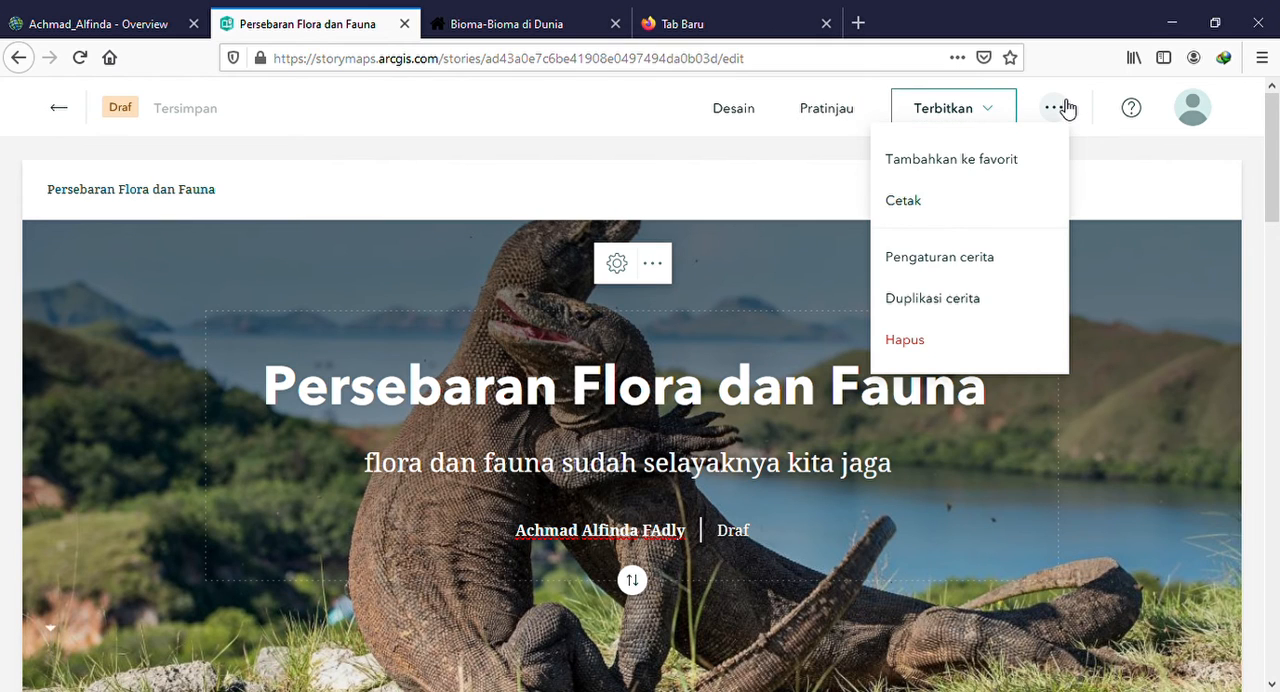
left_click(1066, 108)
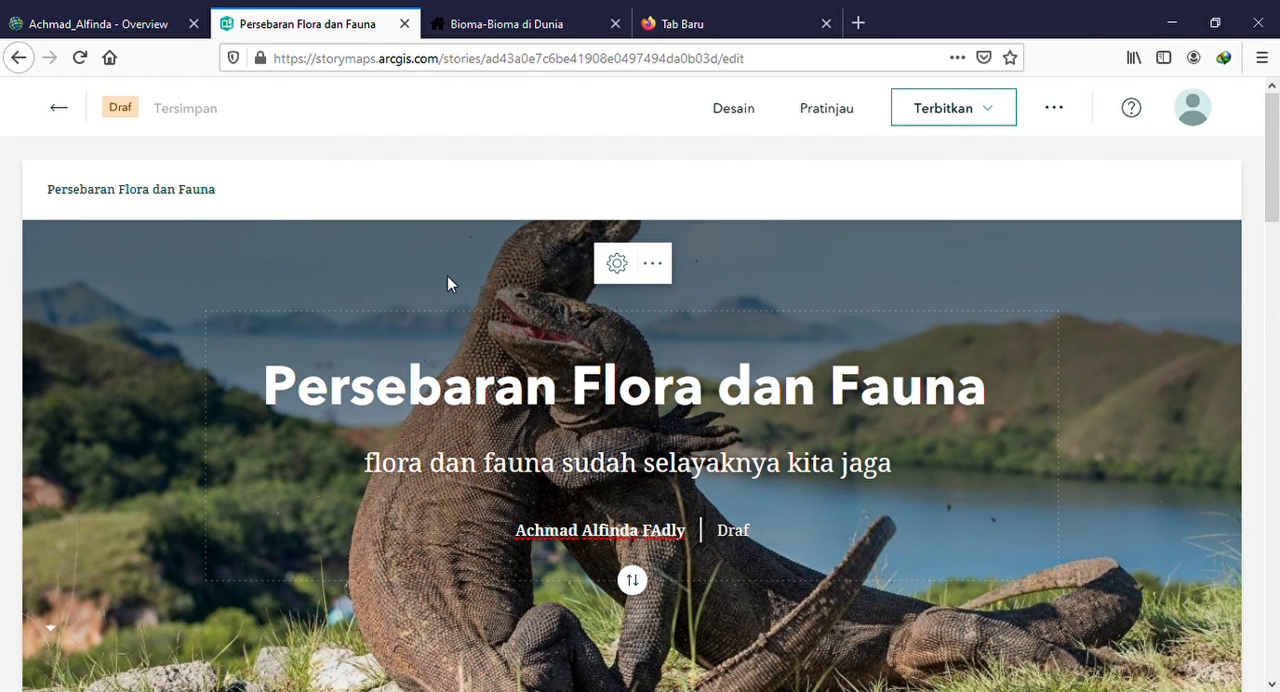
scroll(447, 275, "down", 5)
scroll(455, 329, "up", 5)
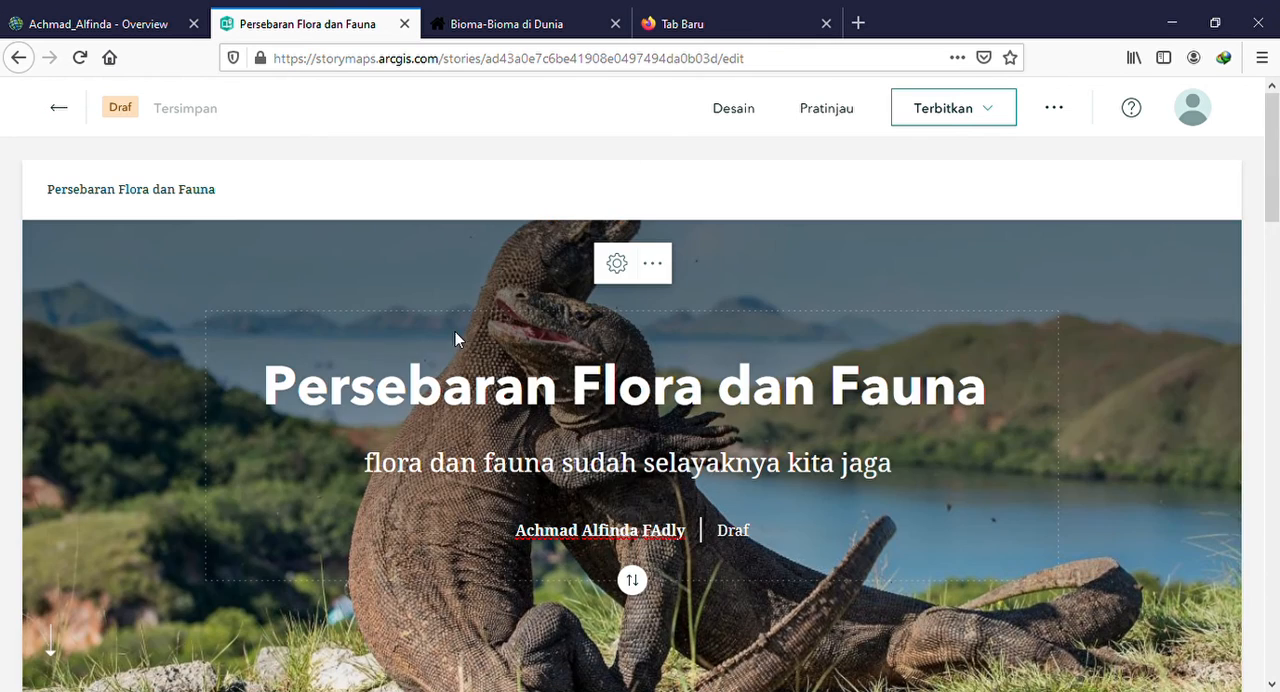
Set the story's sharing level to Semua Orang (Publik) and publish it
left_click(950, 107)
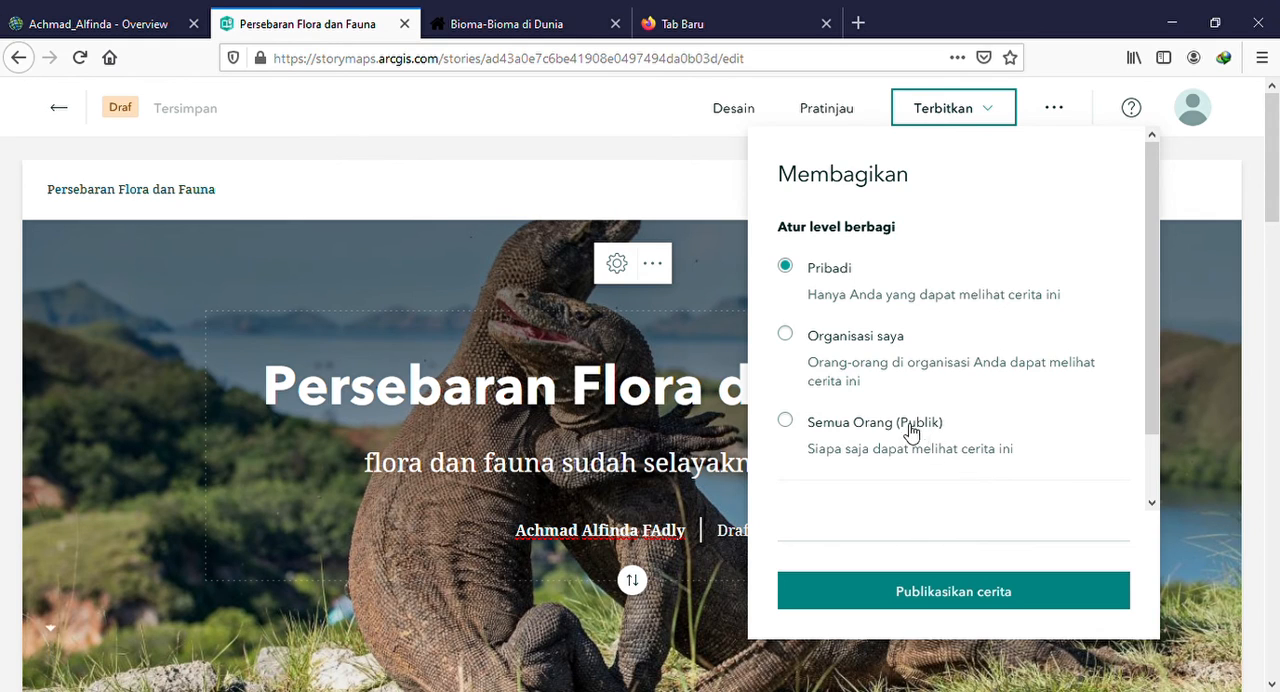
left_click(787, 422)
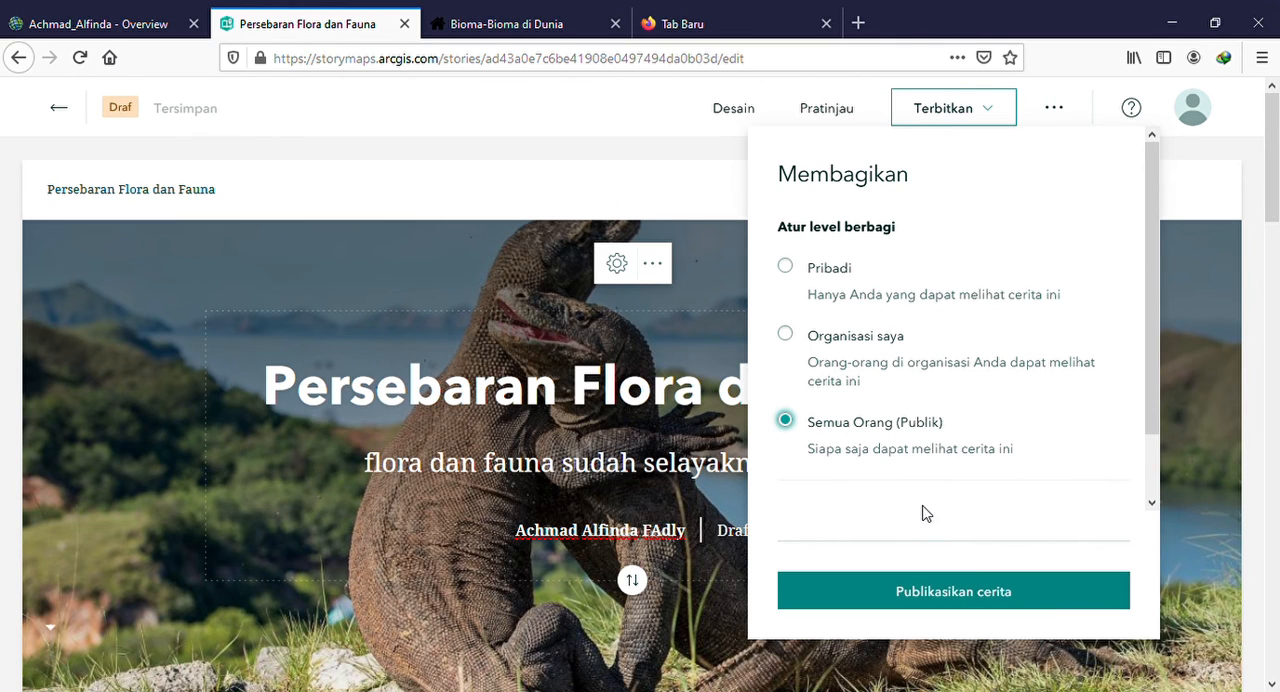
left_click(984, 599)
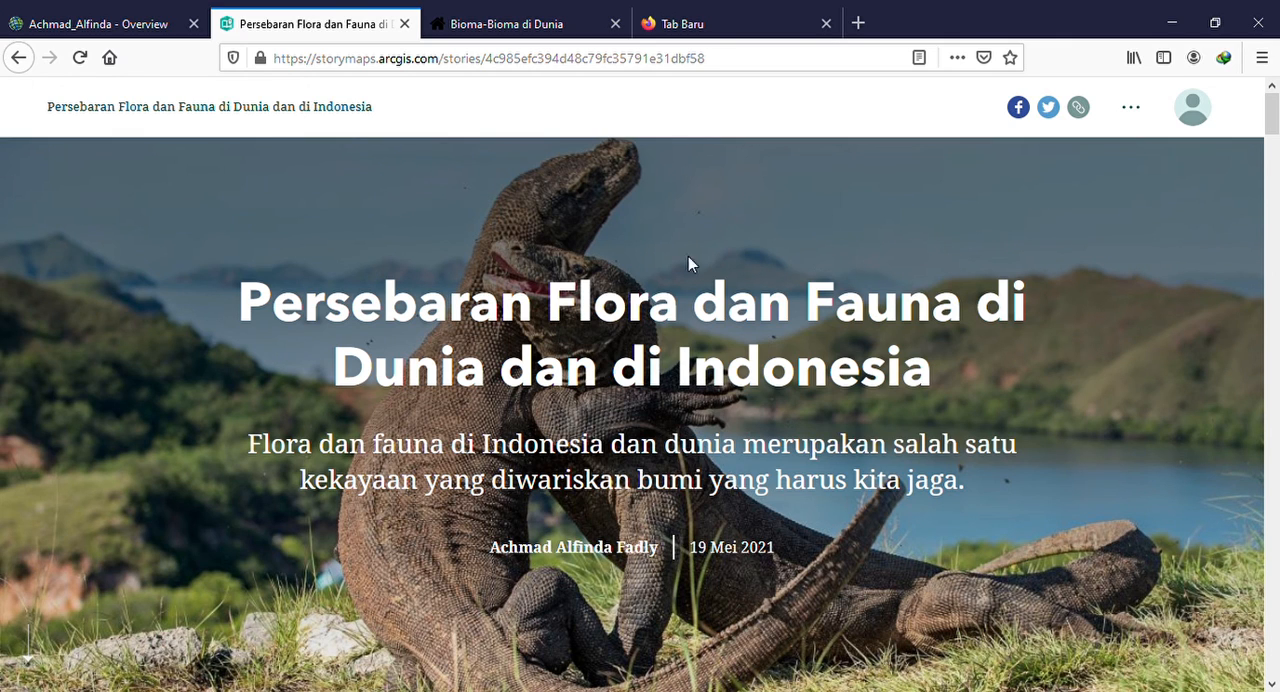
Check the section navigation of the published story "Persebaran Flora dan Fauna di Dunia dan di Indonesia" across Pendahuluan, Koneksi Spasial, Eksplorasi Spasial and Refleksi
scroll(680, 344, "down", 4)
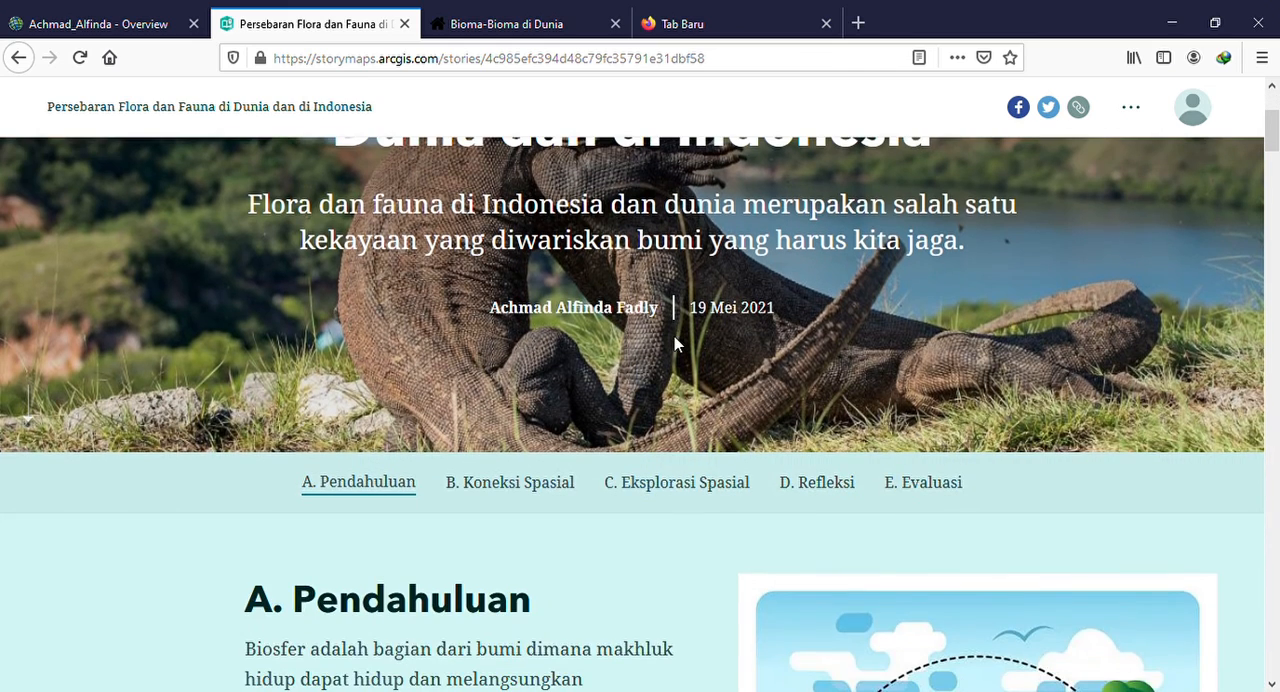
scroll(680, 344, "down", 1)
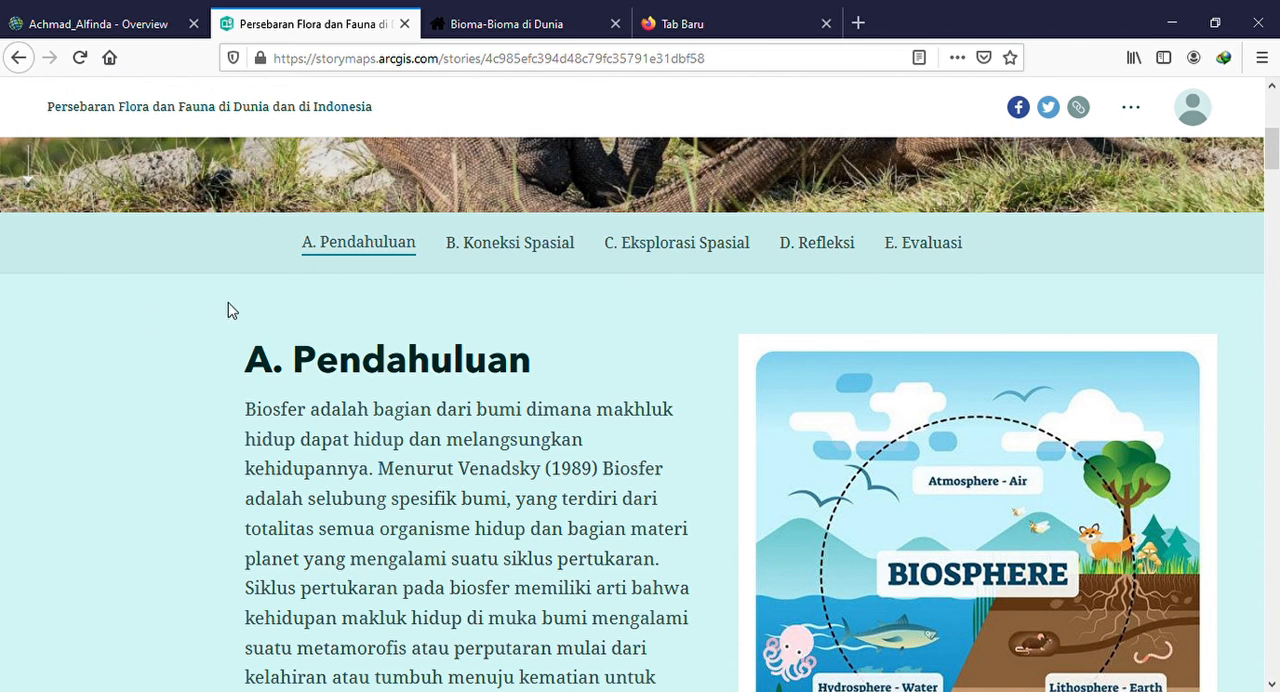
left_click(508, 248)
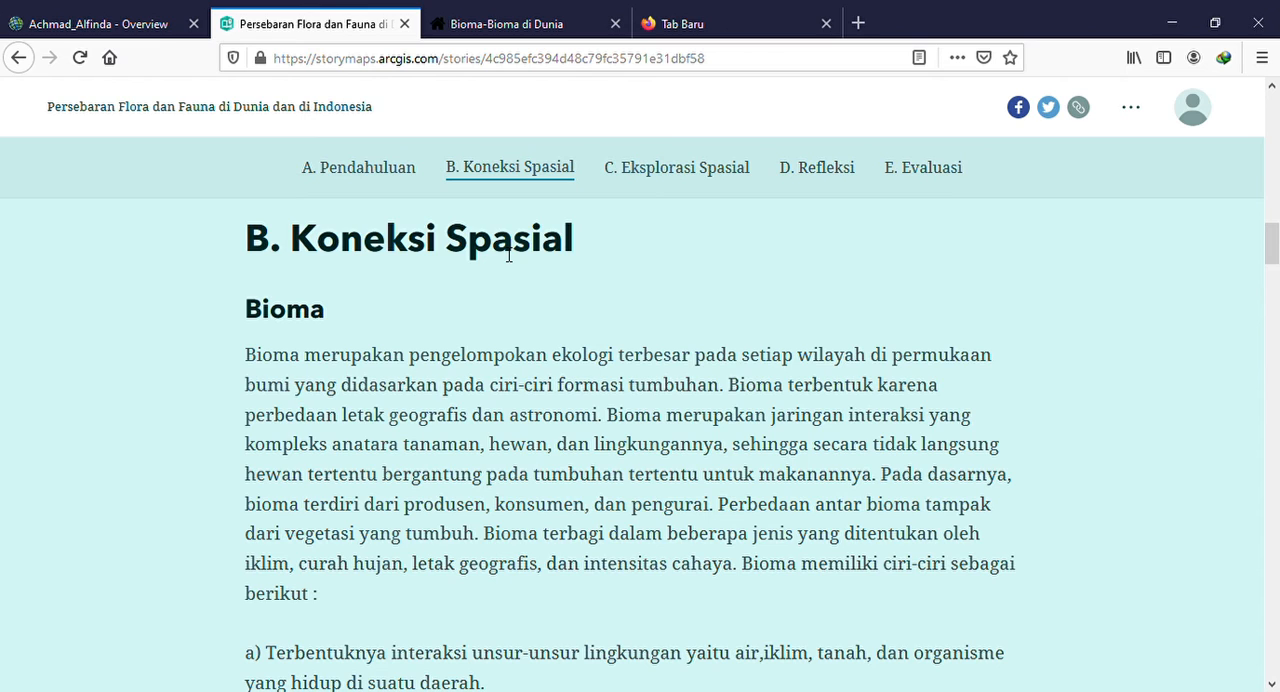
left_click(656, 176)
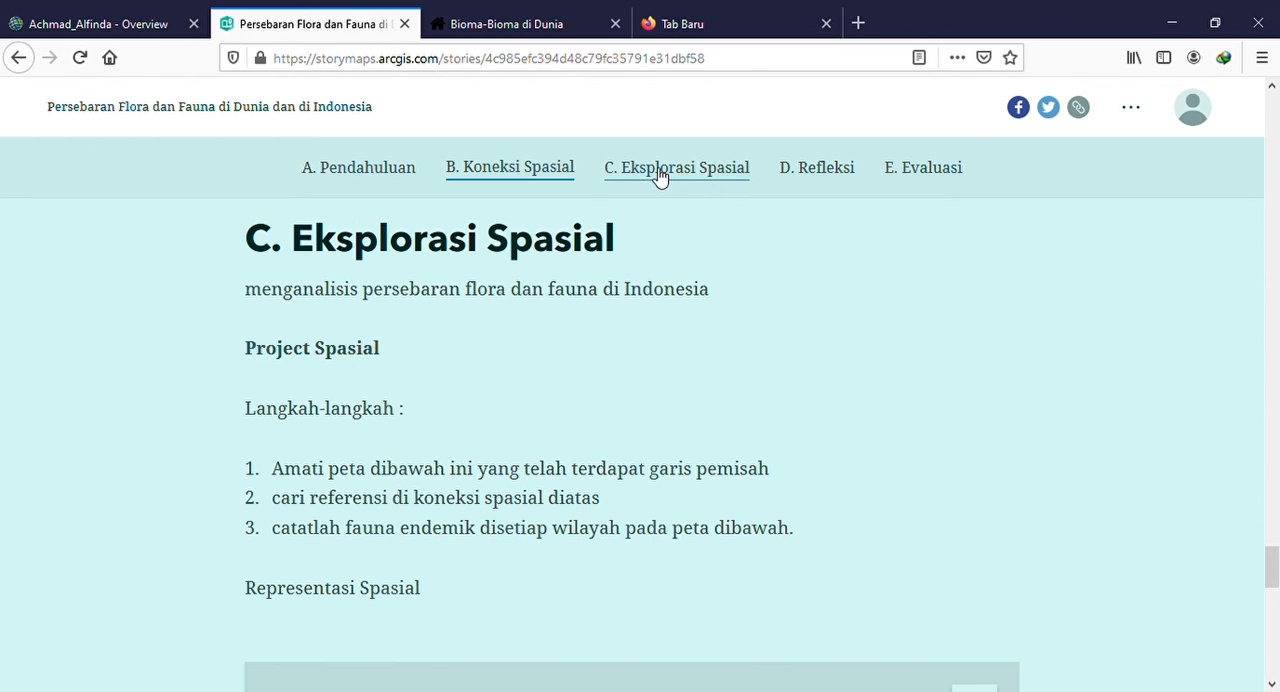
left_click(840, 178)
scroll(650, 255, "up", 4)
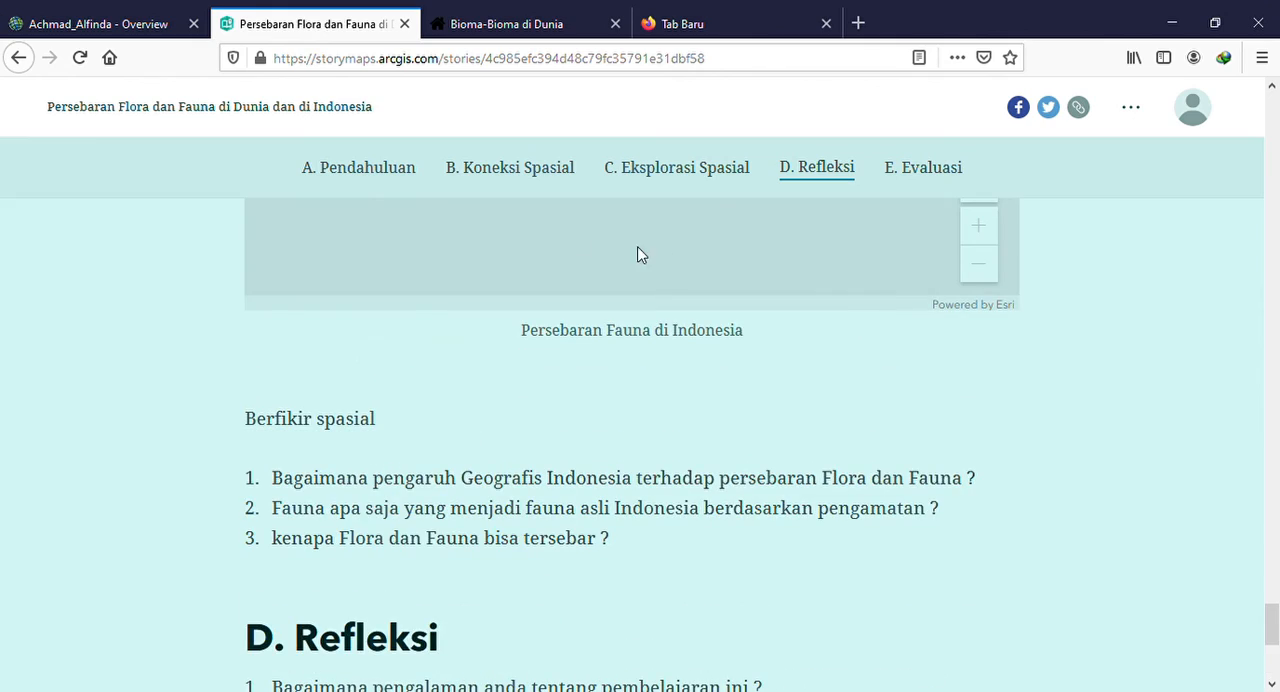
left_click(366, 180)
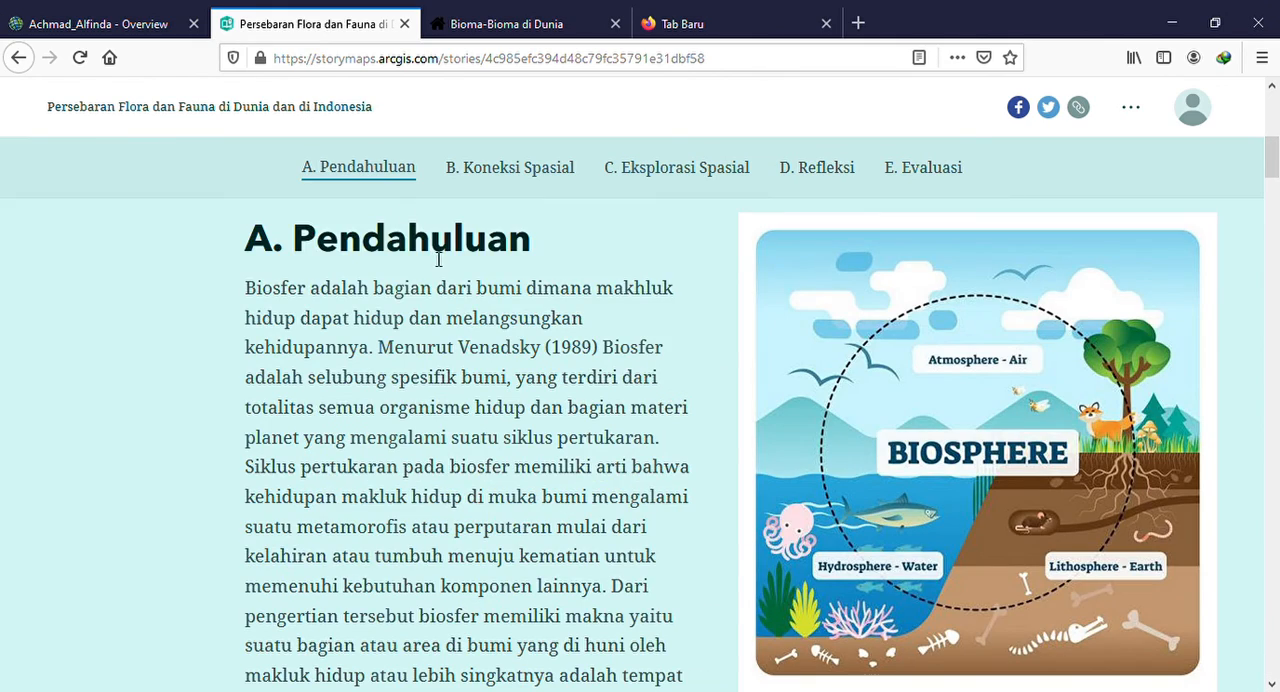
Review the published story from the Pendahuluan text through the article cards and maps to the fauna map in Eksplorasi Spasial
scroll(403, 290, "down", 5)
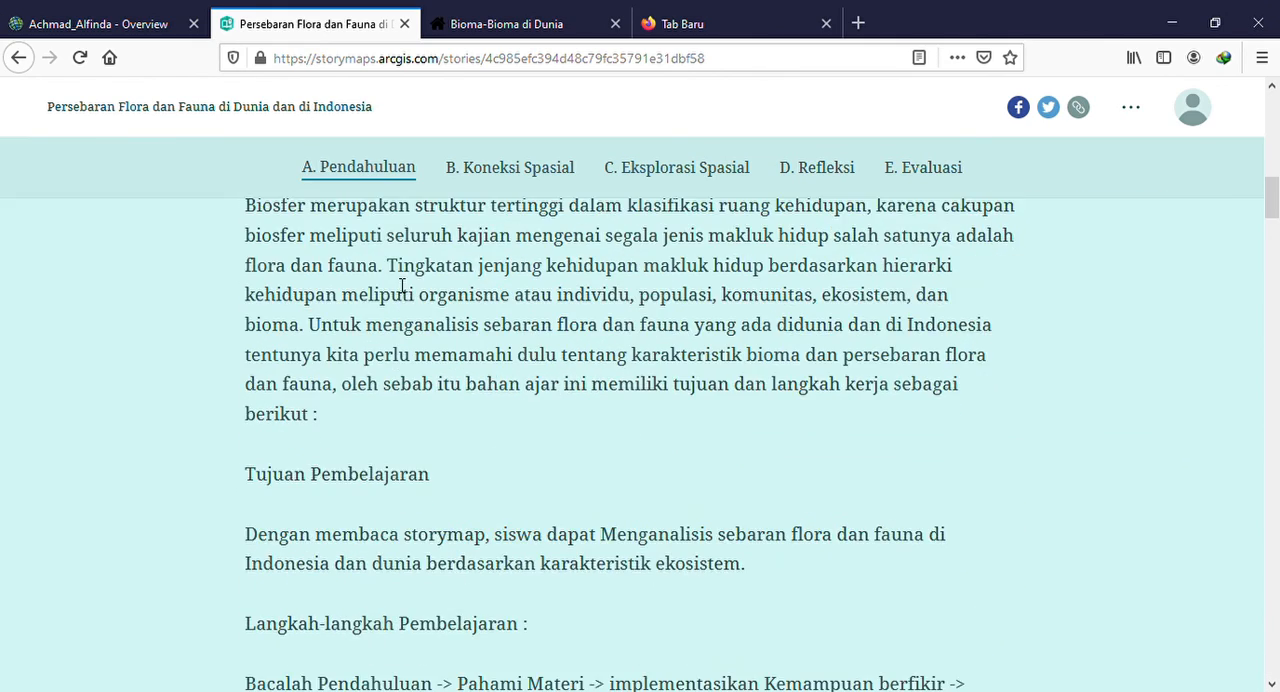
scroll(609, 283, "up", 2)
scroll(431, 343, "down", 8)
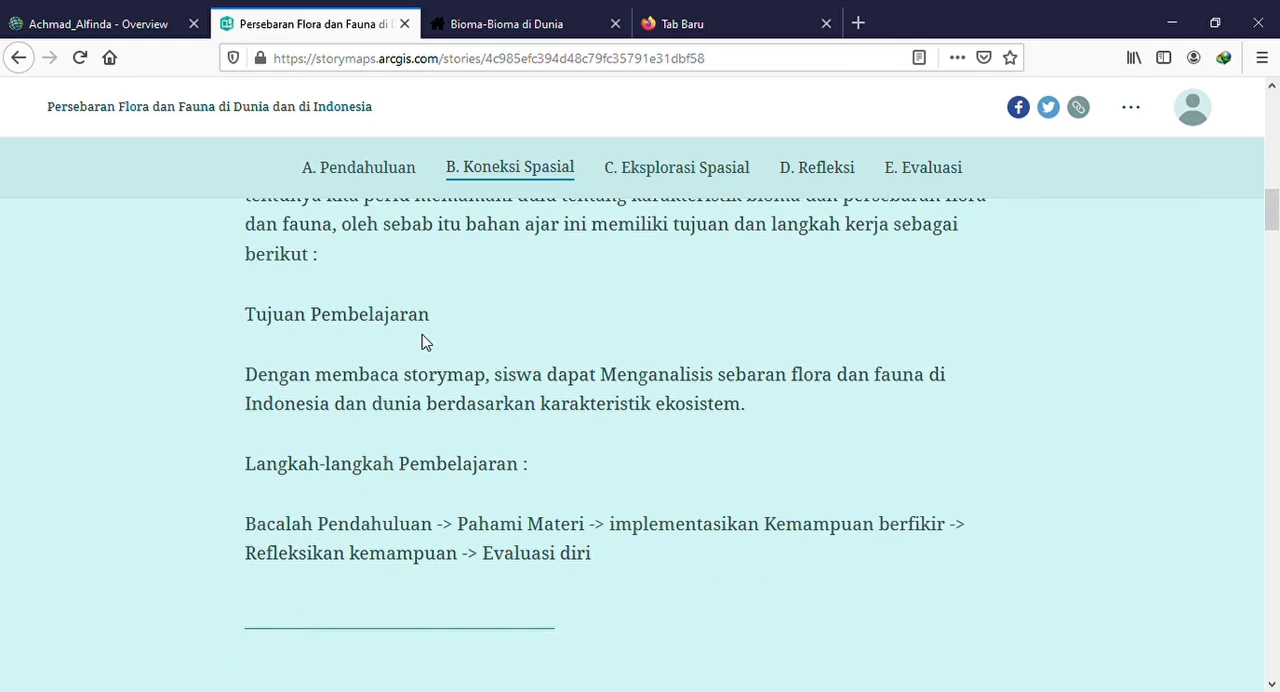
scroll(431, 343, "down", 12)
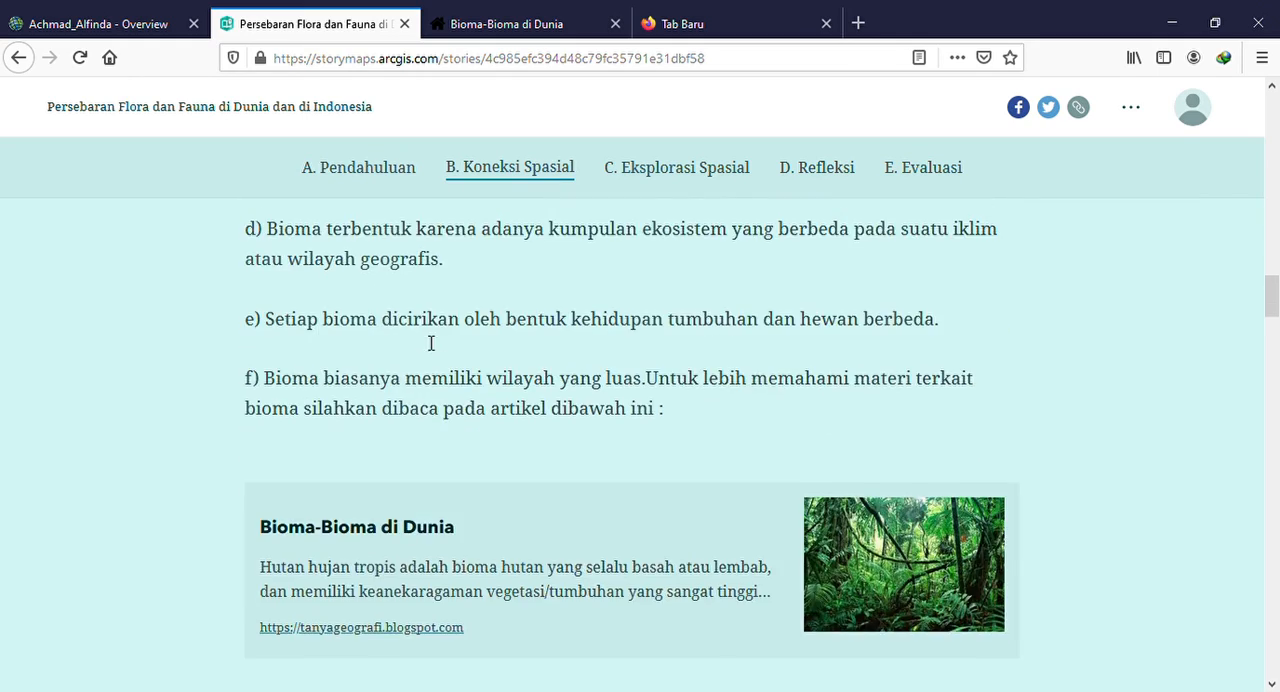
scroll(431, 343, "up", 1)
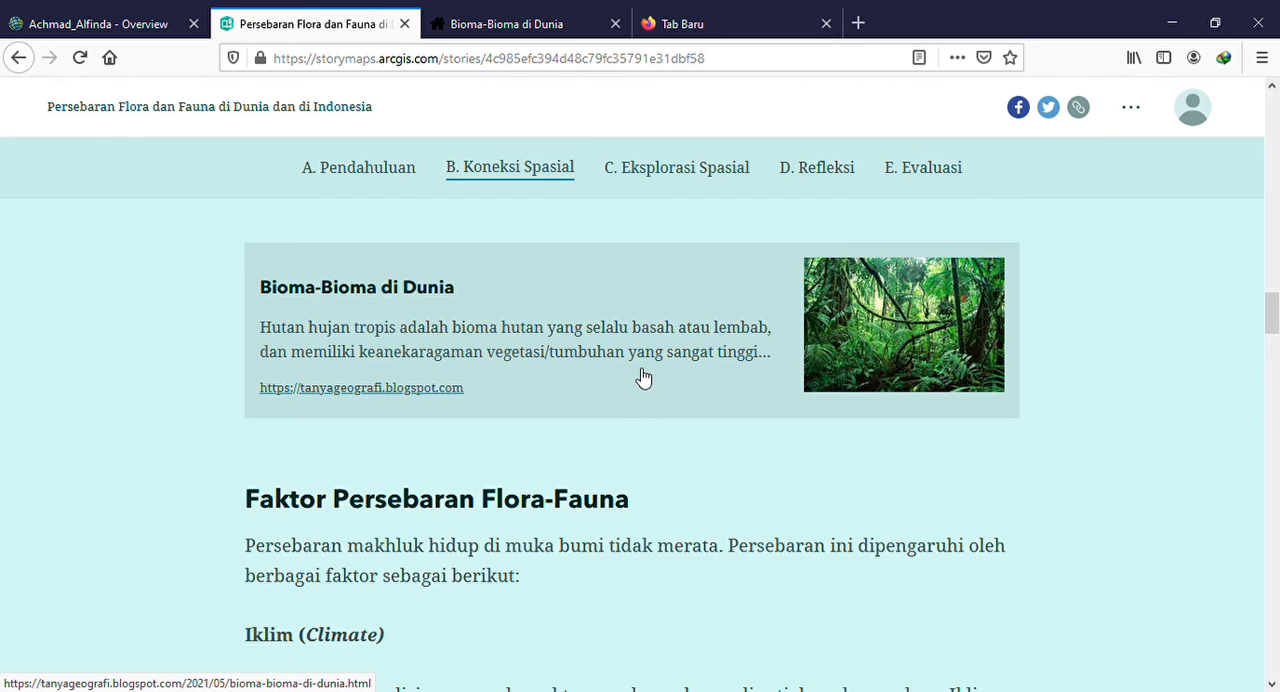
scroll(643, 374, "down", 9)
scroll(644, 376, "down", 5)
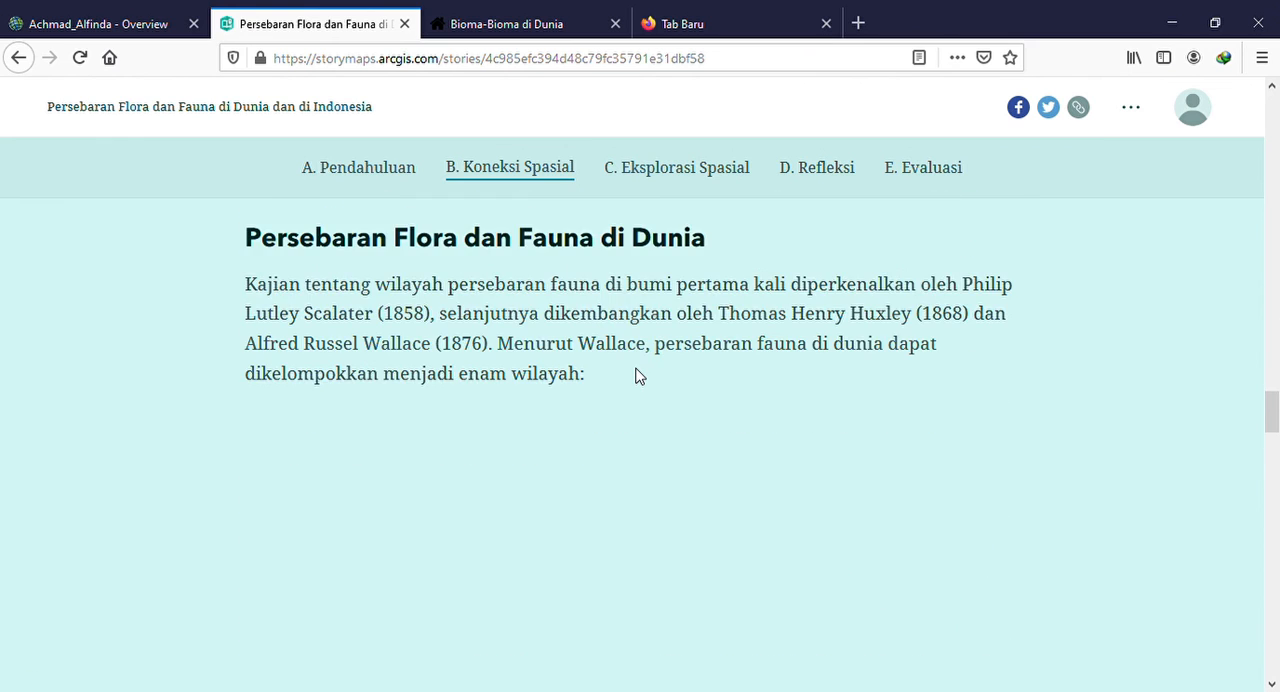
scroll(640, 376, "down", 5)
scroll(640, 376, "up", 5)
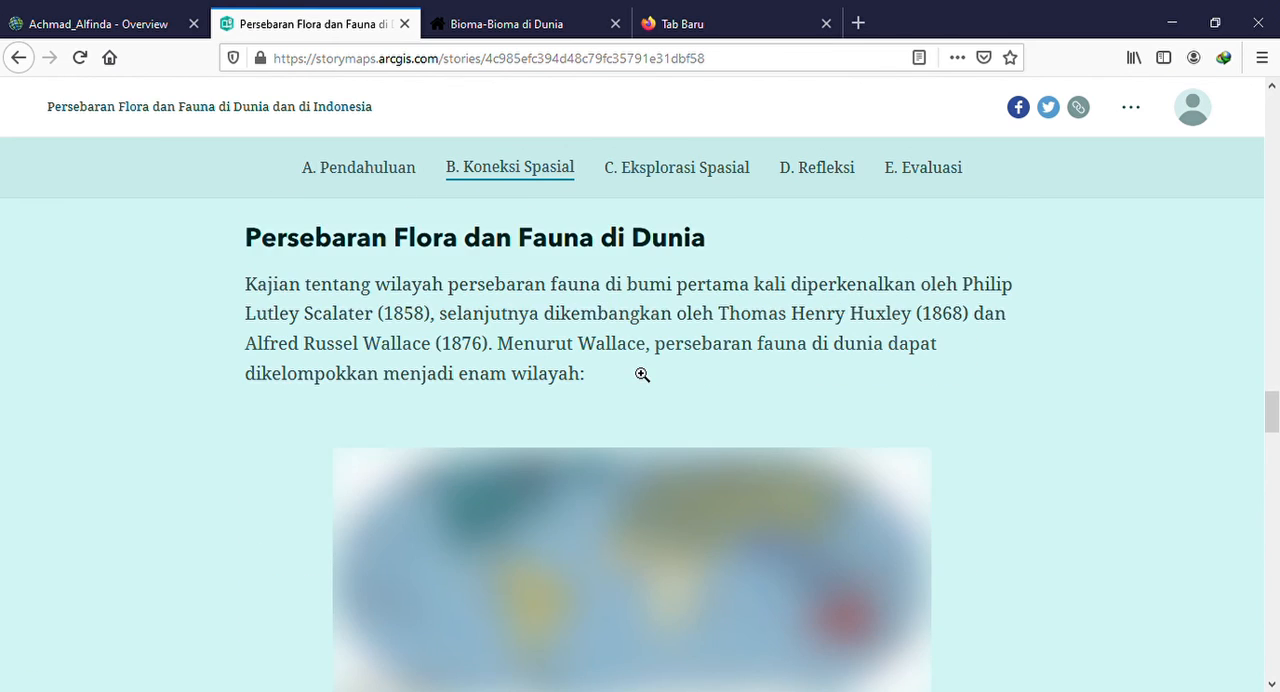
scroll(638, 374, "down", 3)
scroll(615, 389, "down", 6)
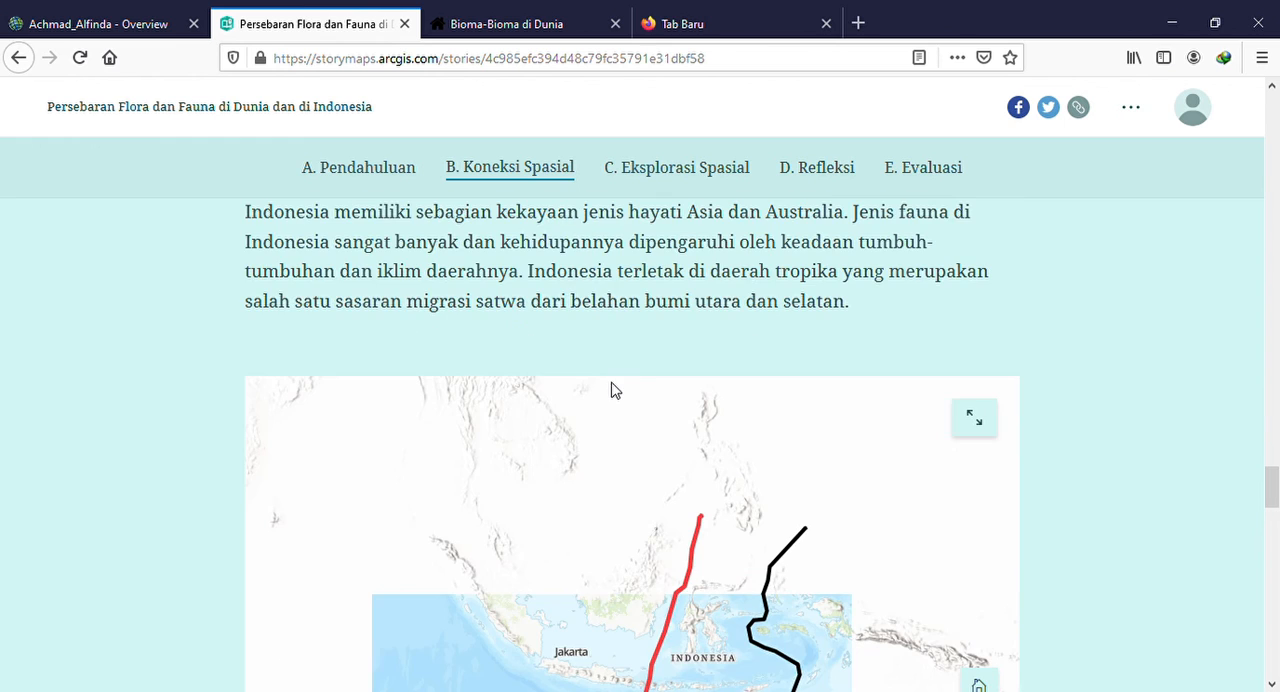
scroll(625, 405, "down", 1)
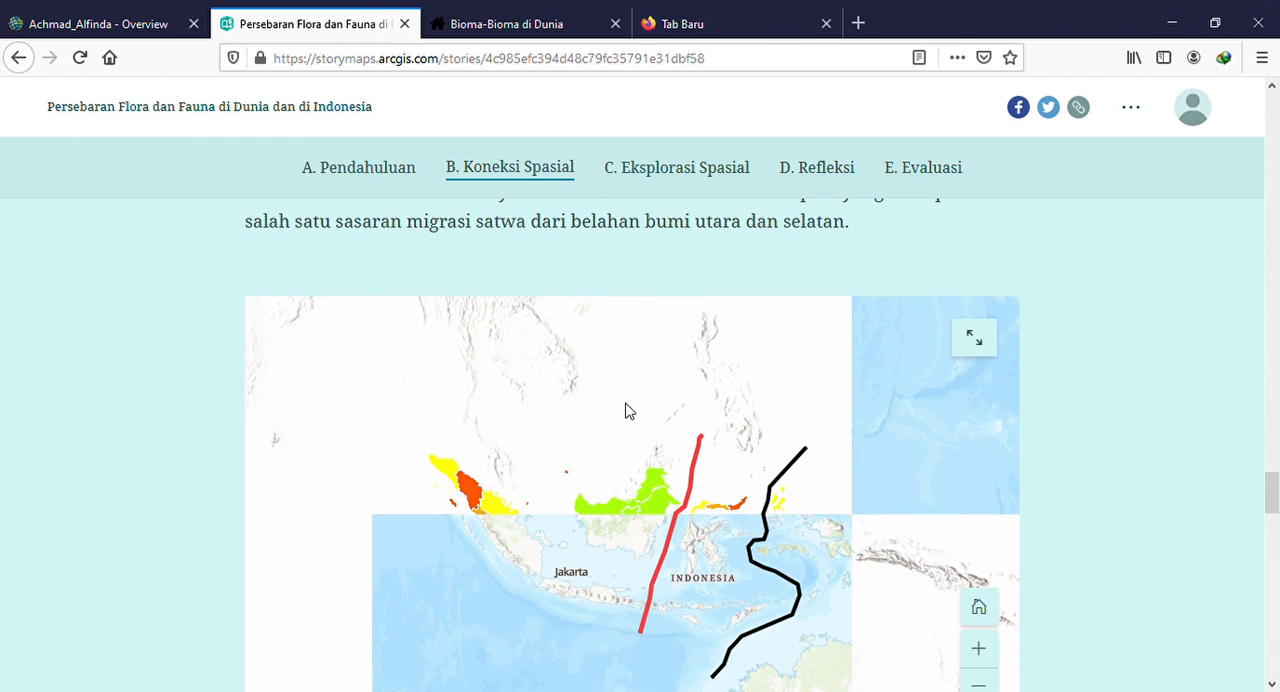
scroll(625, 410, "down", 5)
scroll(627, 410, "down", 10)
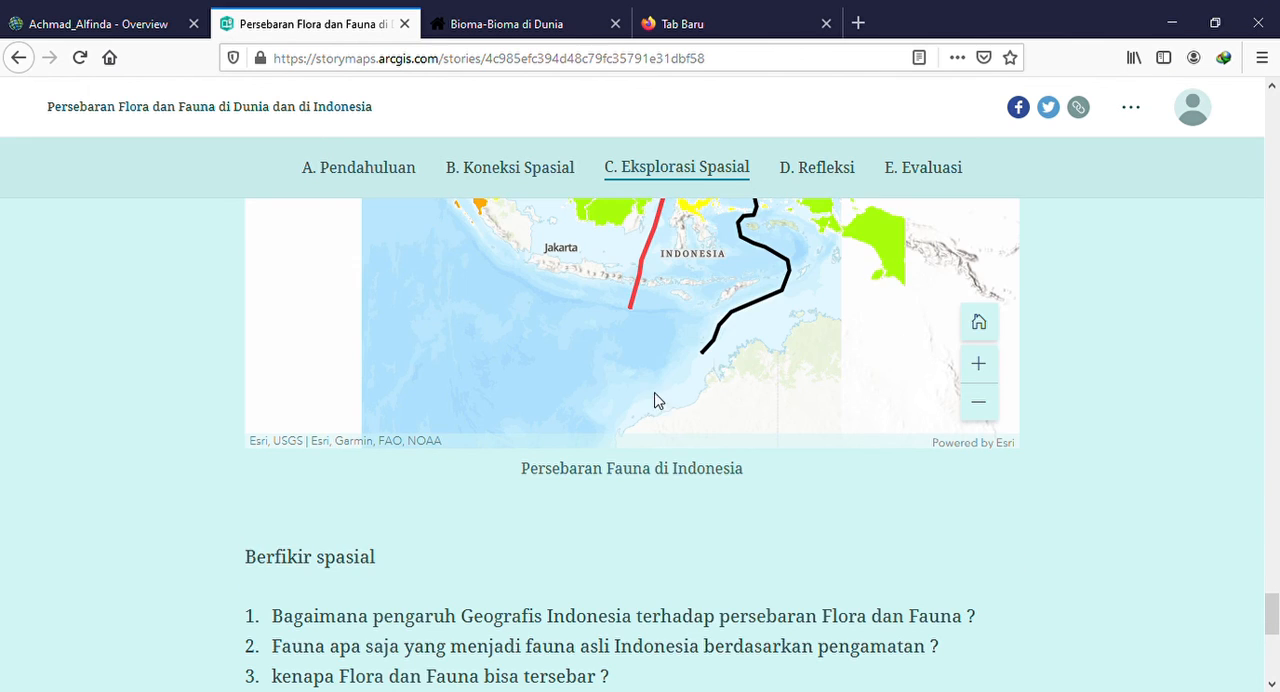
Look at the published story's additional options and review the Refleksi and Evaluasi questions
left_click(1131, 106)
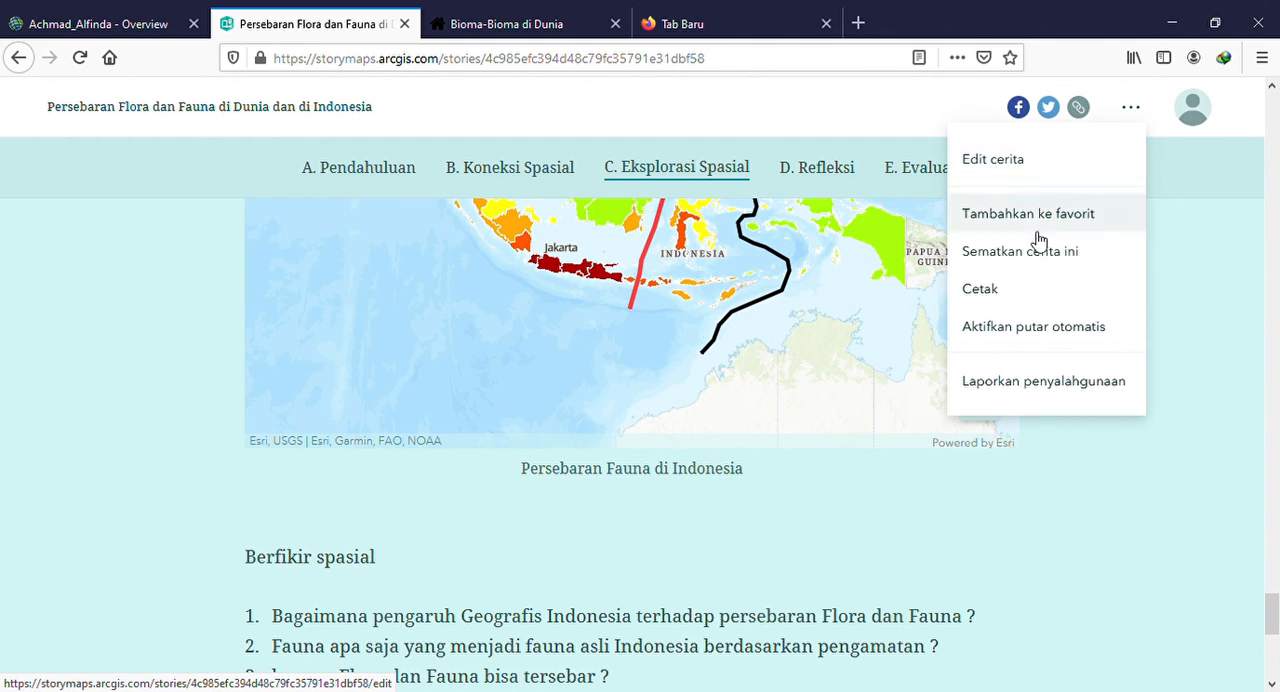
left_click(748, 506)
scroll(620, 386, "down", 10)
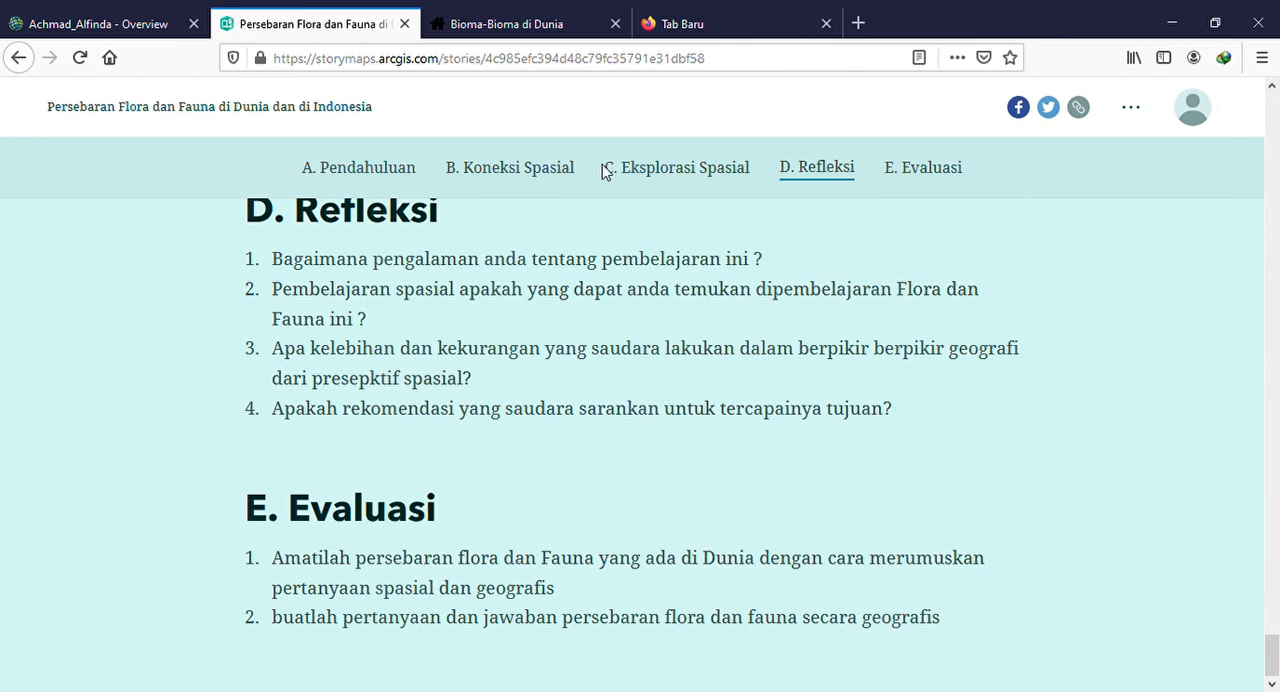
Highlight the full web address of the published story
left_click(730, 66)
left_click_drag(730, 66, 270, 79)
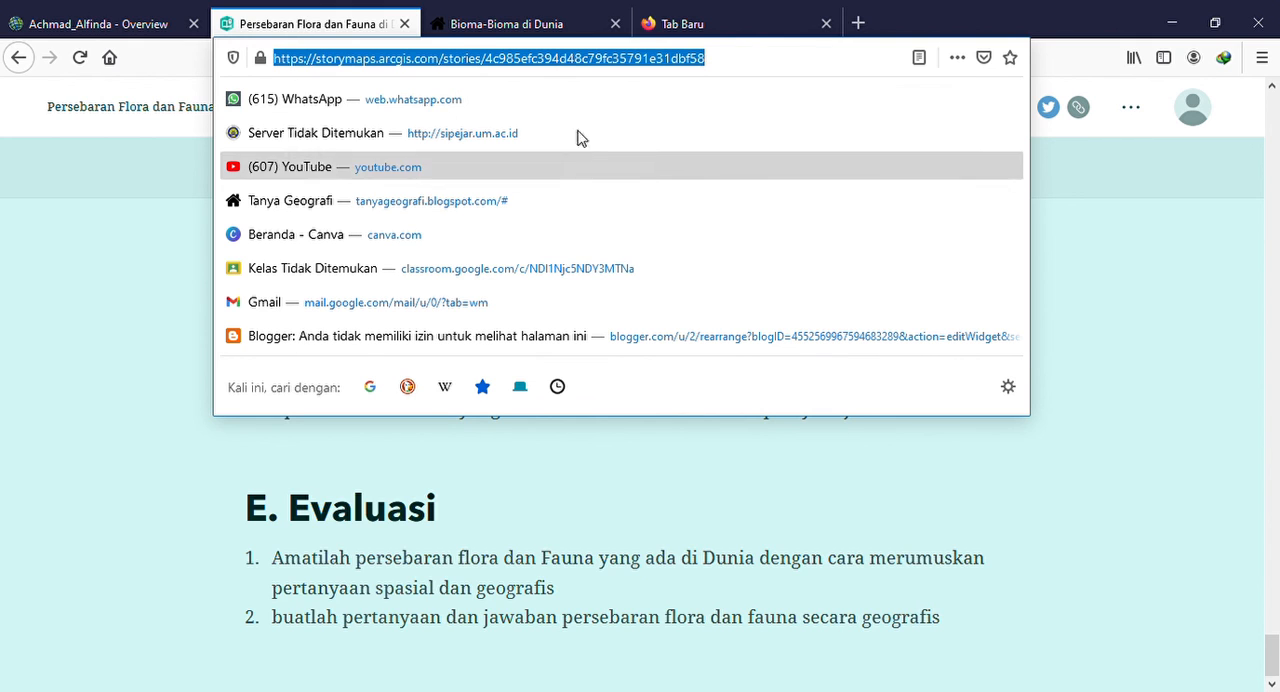
left_click(645, 551)
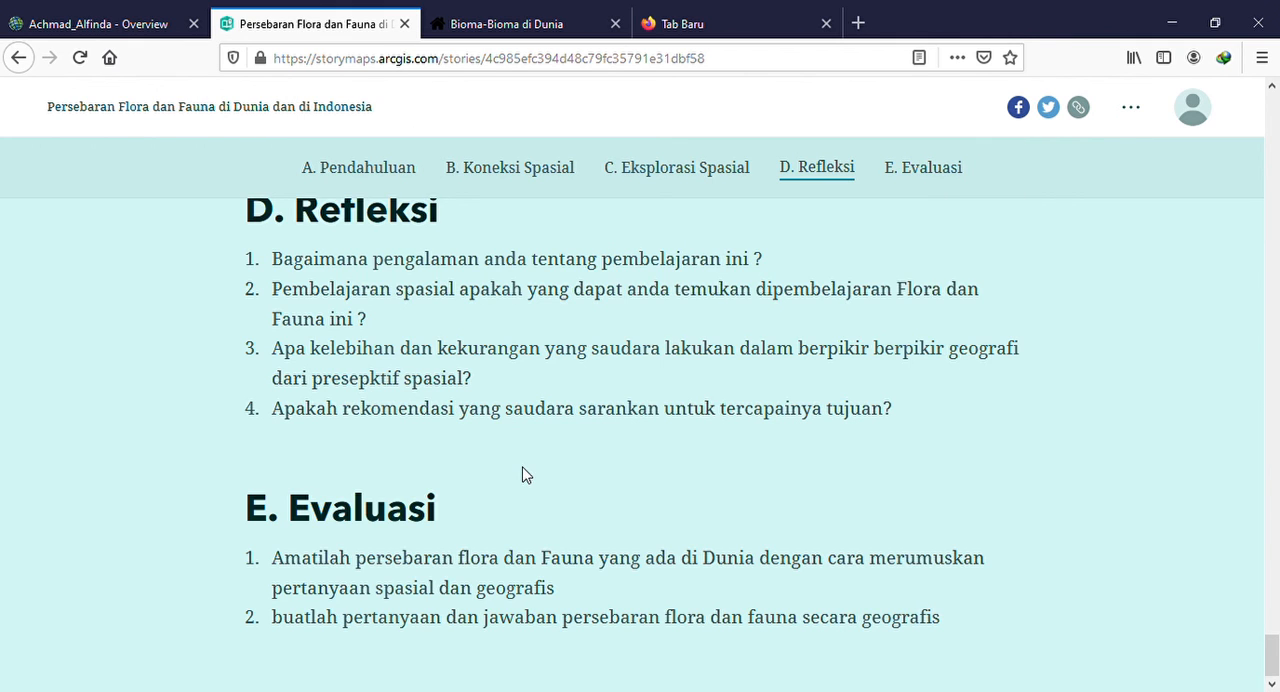
Review the published story backwards from the Refleksi questions to the Biotik factor text in Koneksi Spasial
scroll(527, 475, "up", 4)
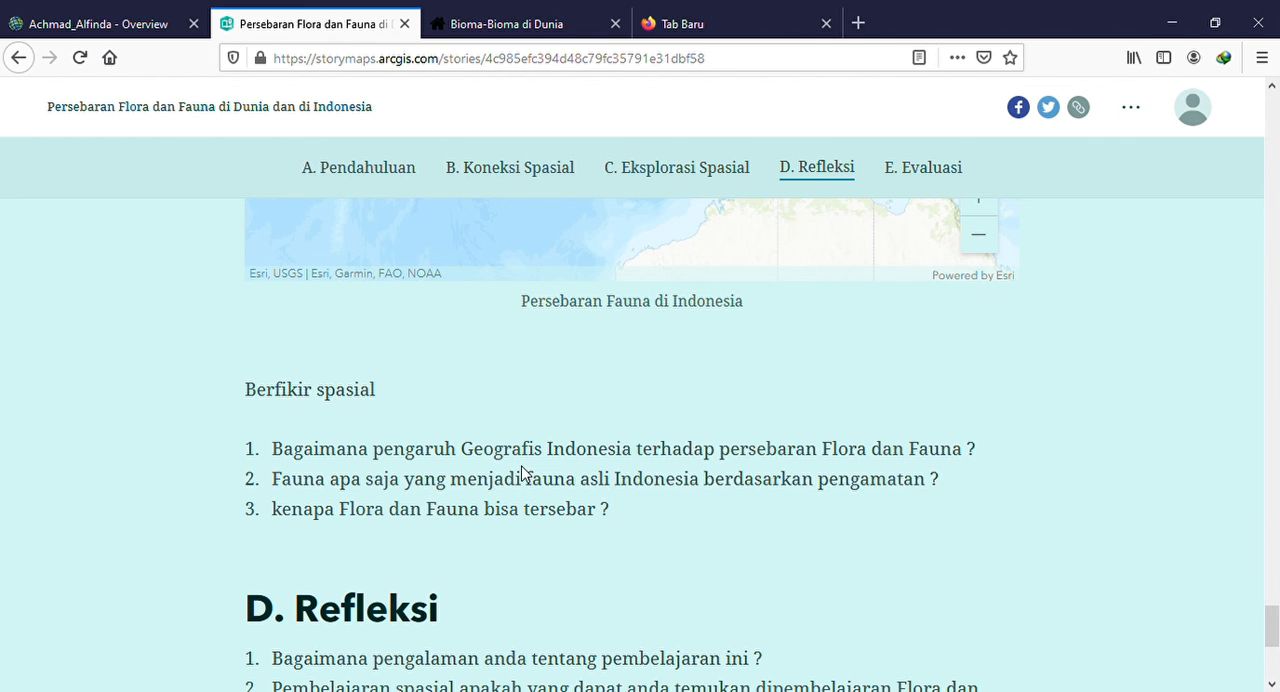
scroll(521, 474, "up", 6)
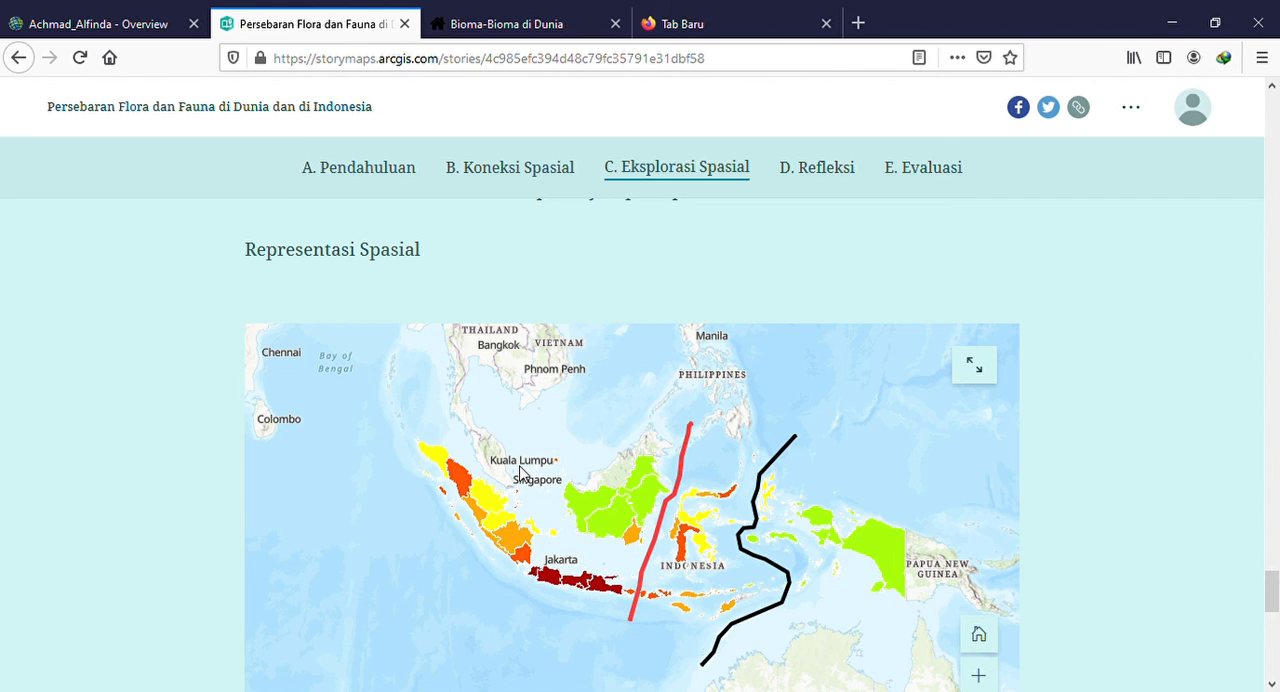
scroll(520, 474, "up", 5)
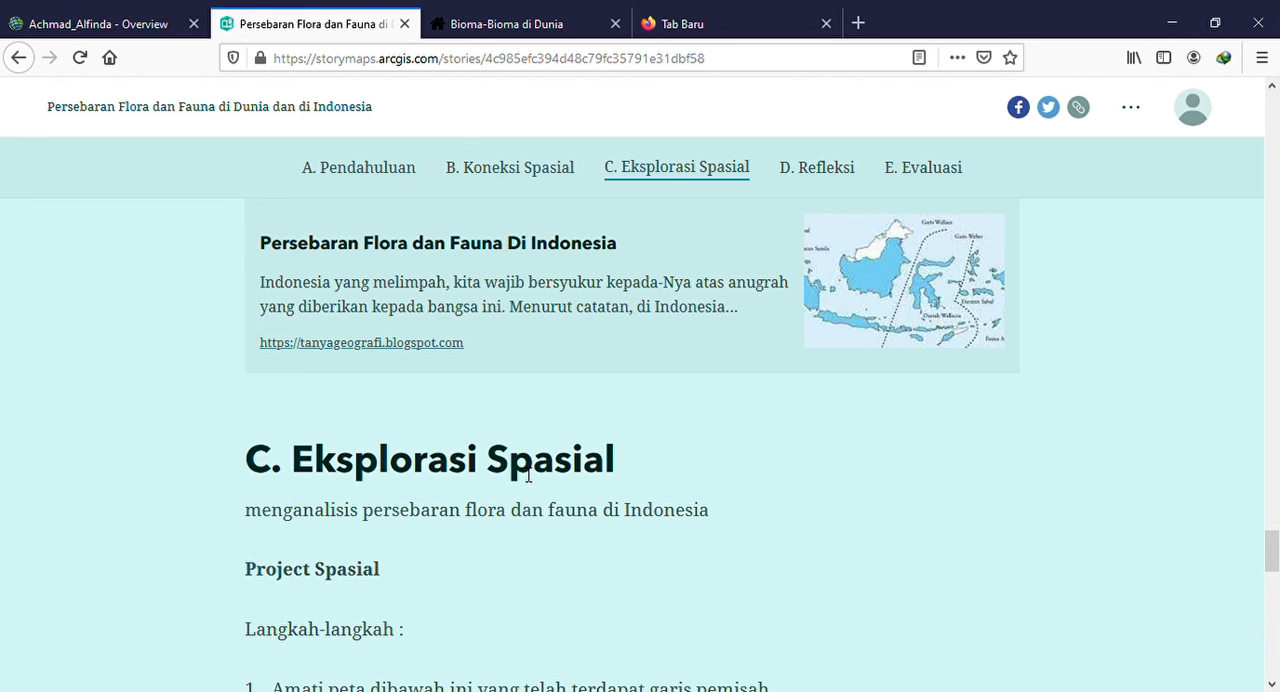
scroll(528, 476, "up", 10)
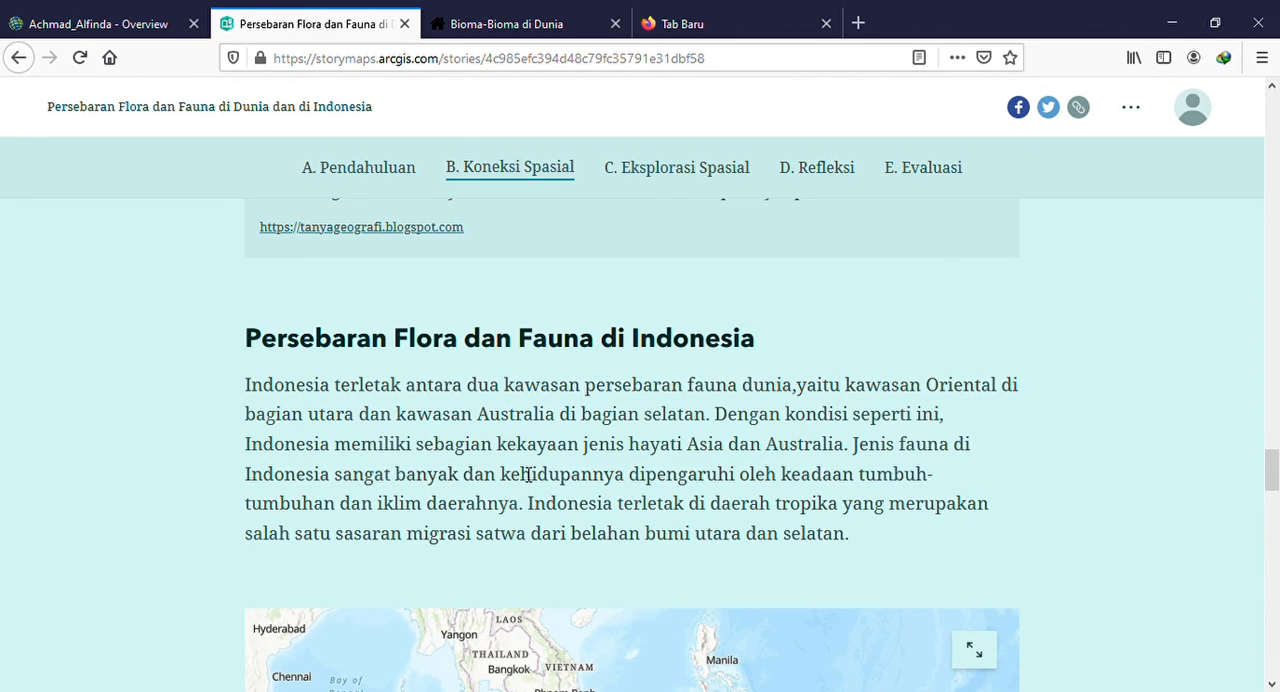
scroll(528, 476, "up", 4)
scroll(520, 474, "up", 9)
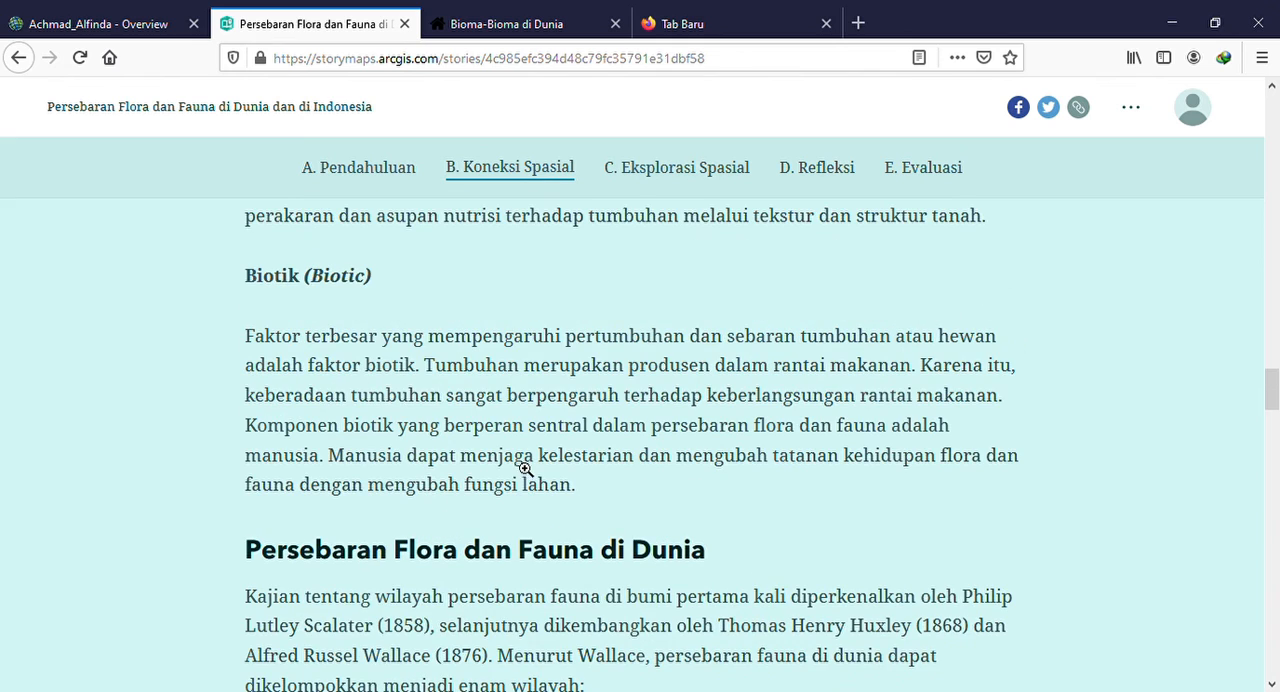